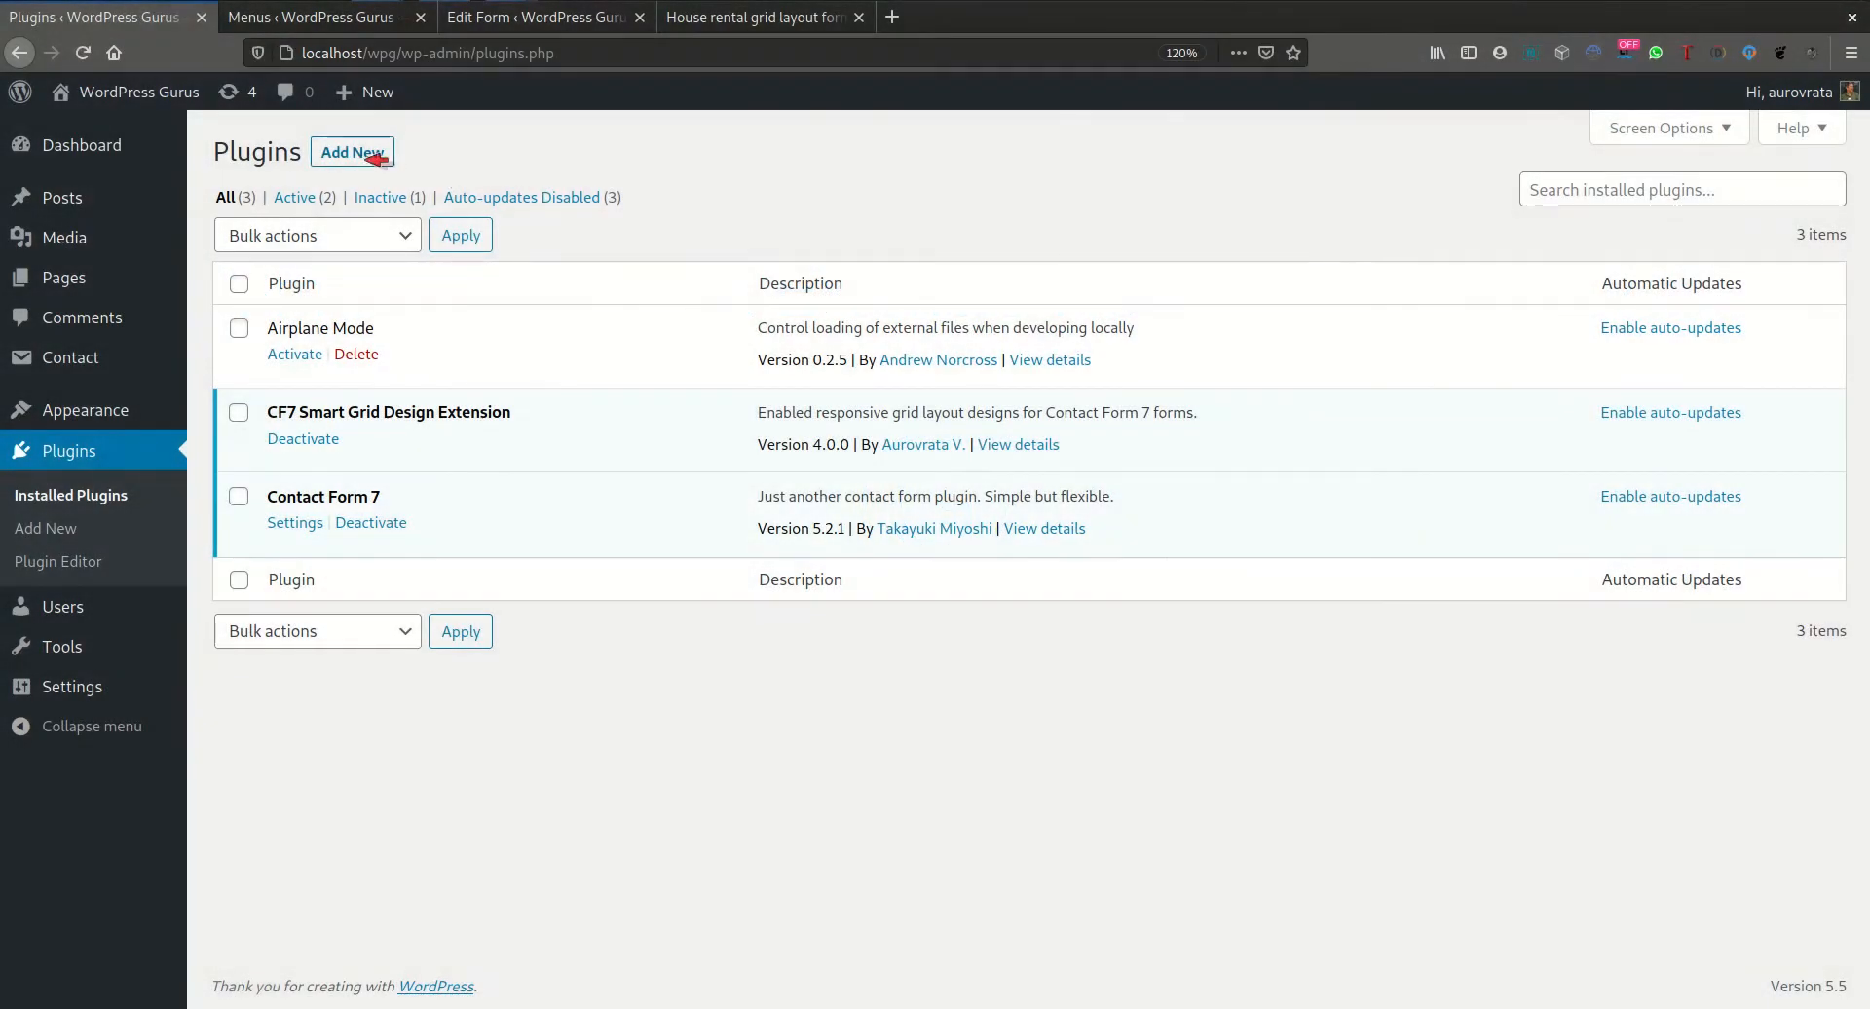
- Search for new plugins to add using the keyword "smart grid"
{"action": "left_click", "coordinate": [368, 154]}
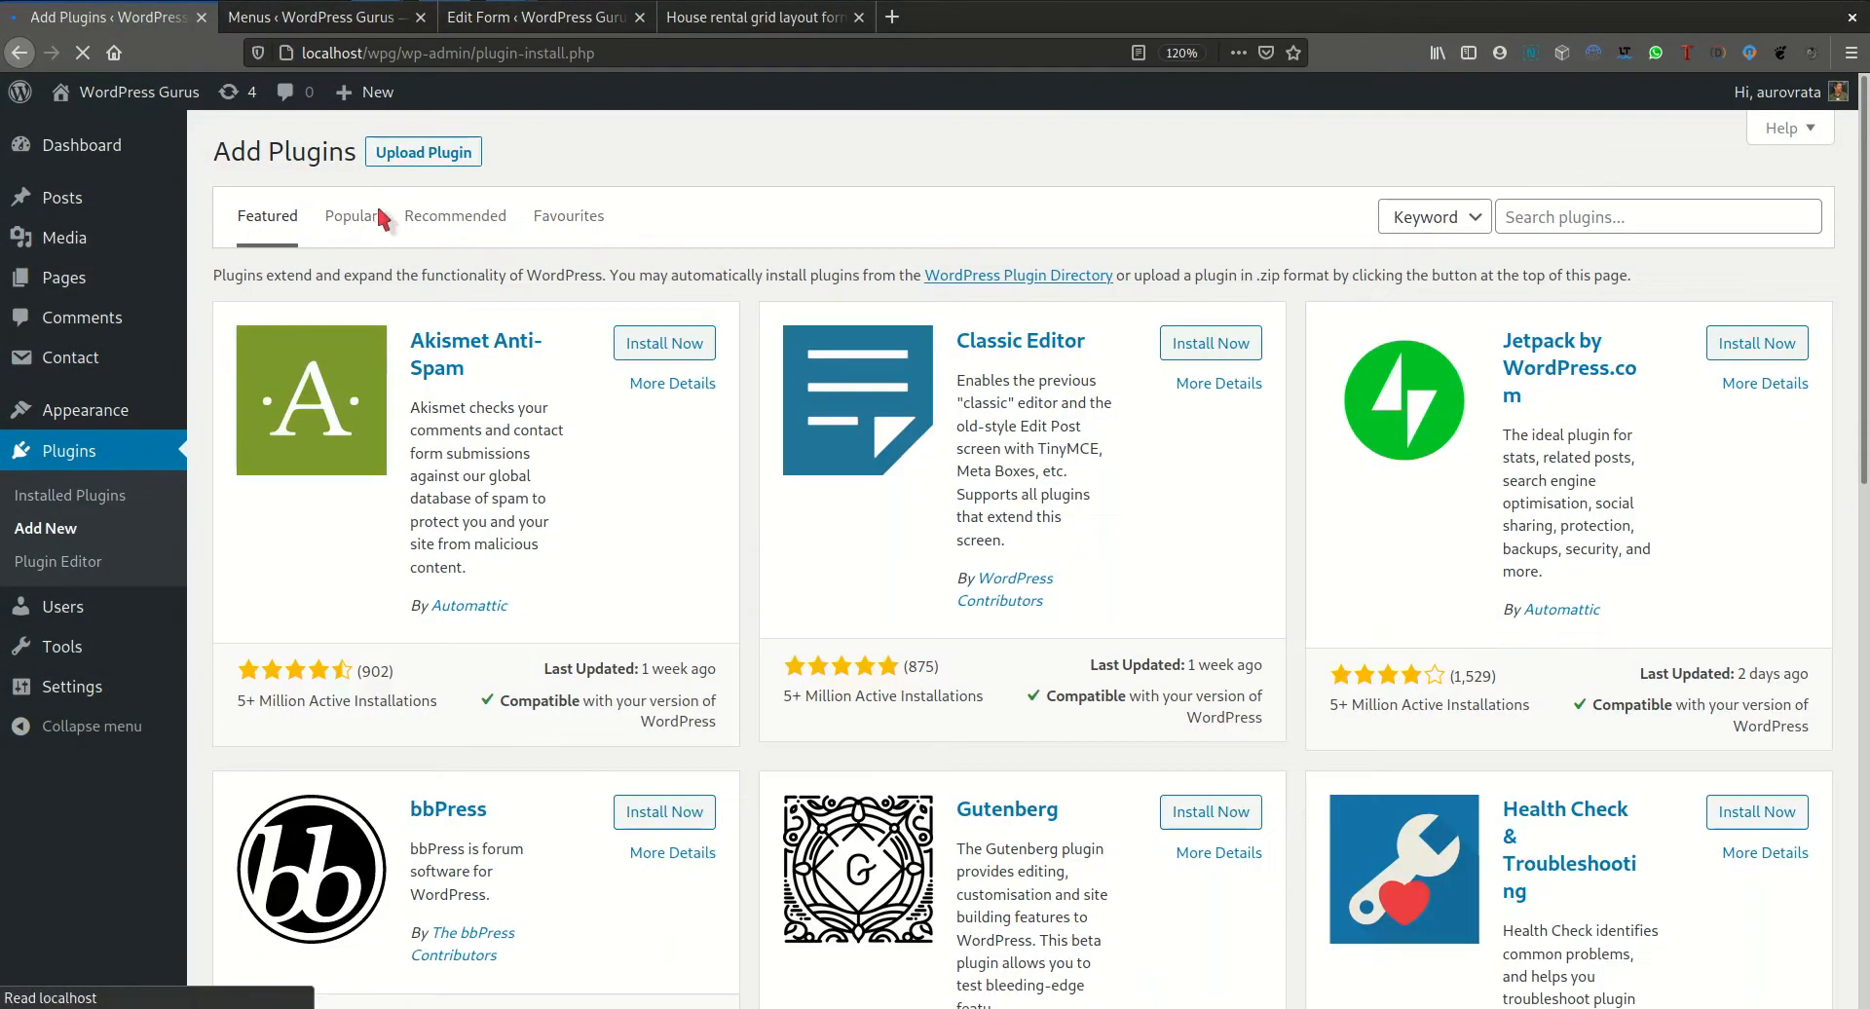
{"action": "left_click", "coordinate": [1618, 218]}
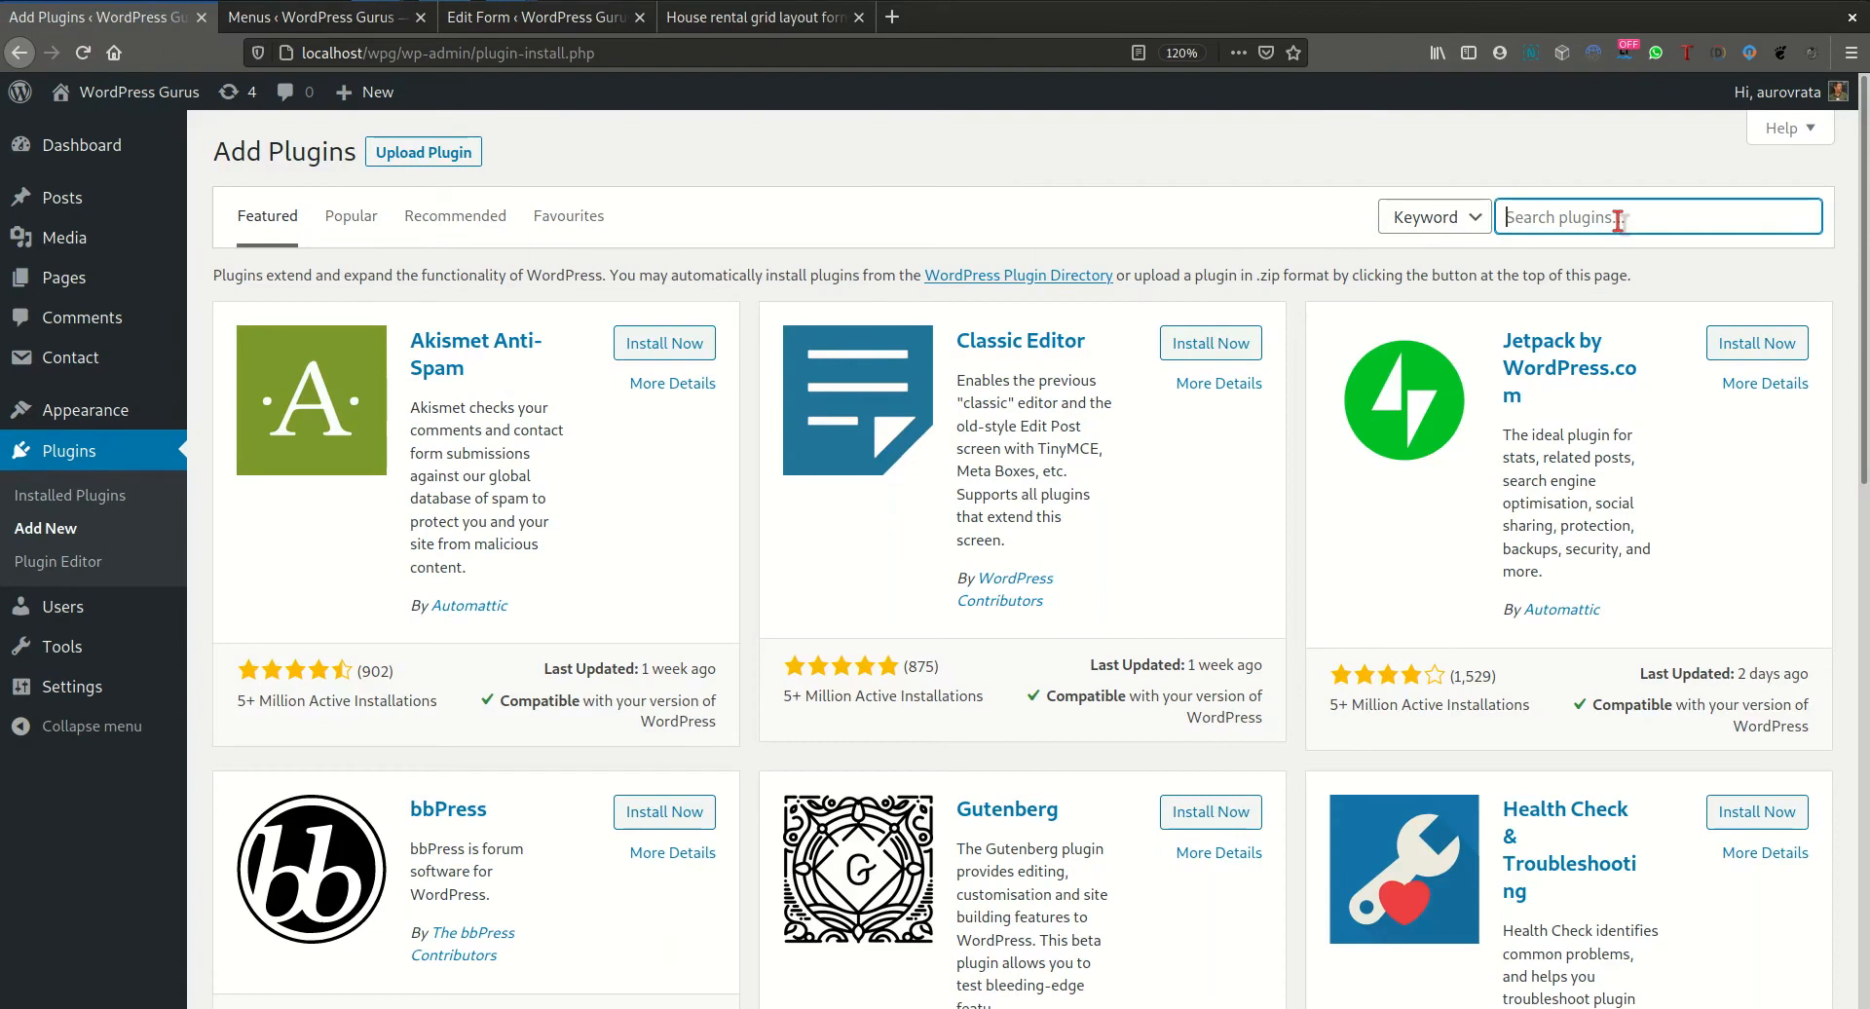
{"action": "type", "text": "smart grid"}
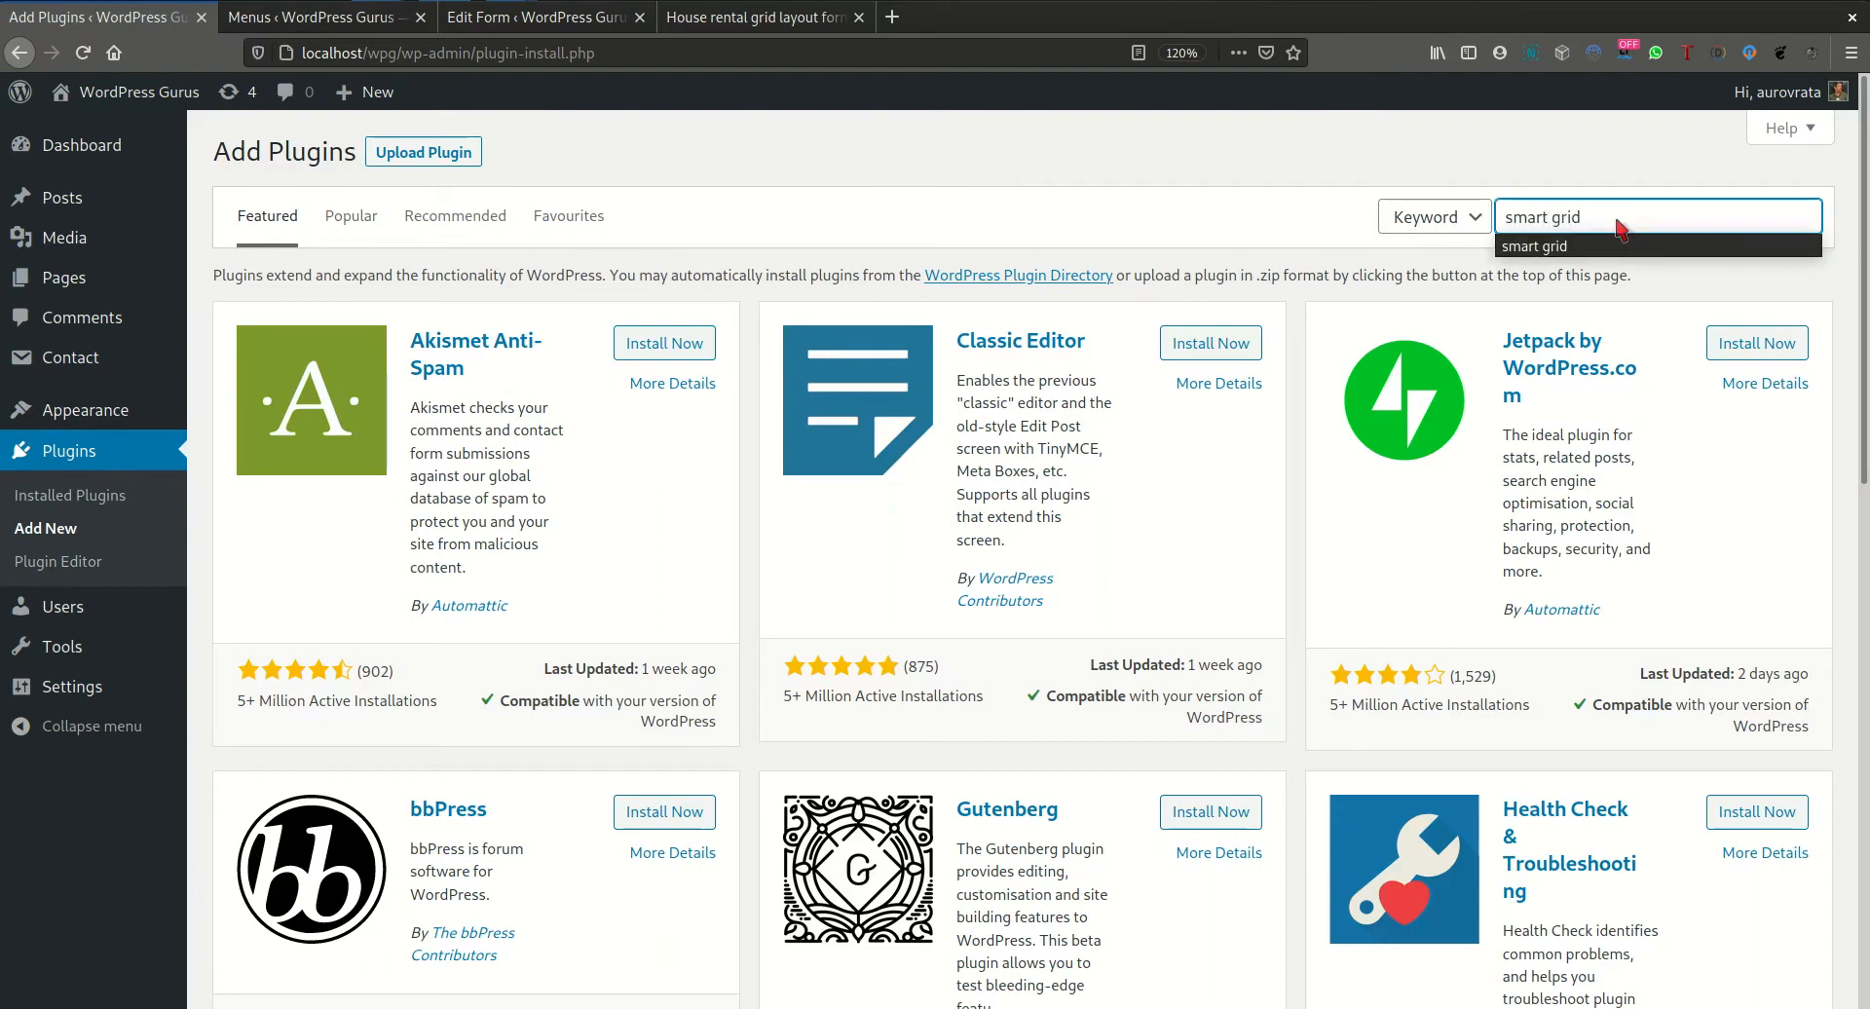
{"action": "key", "text": "Return"}
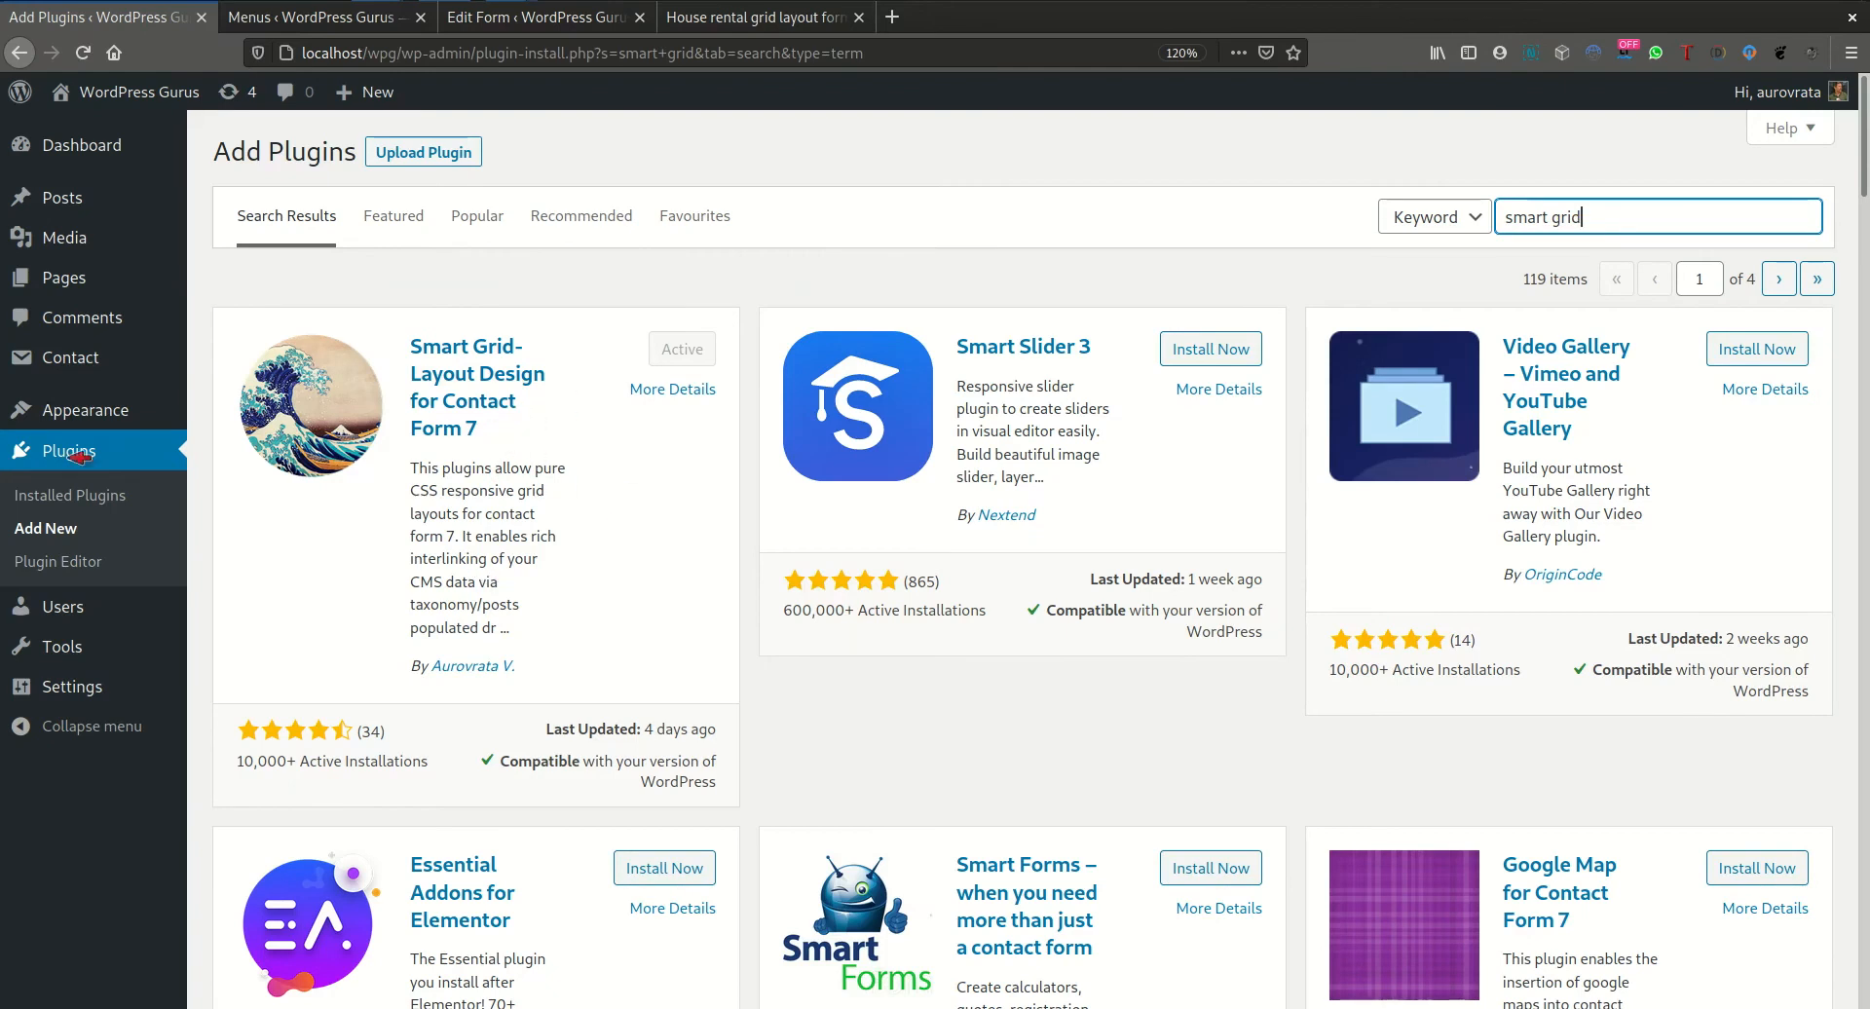
- Start a new contact form and view its default grid layout
{"action": "mouse_move", "coordinate": [78, 356]}
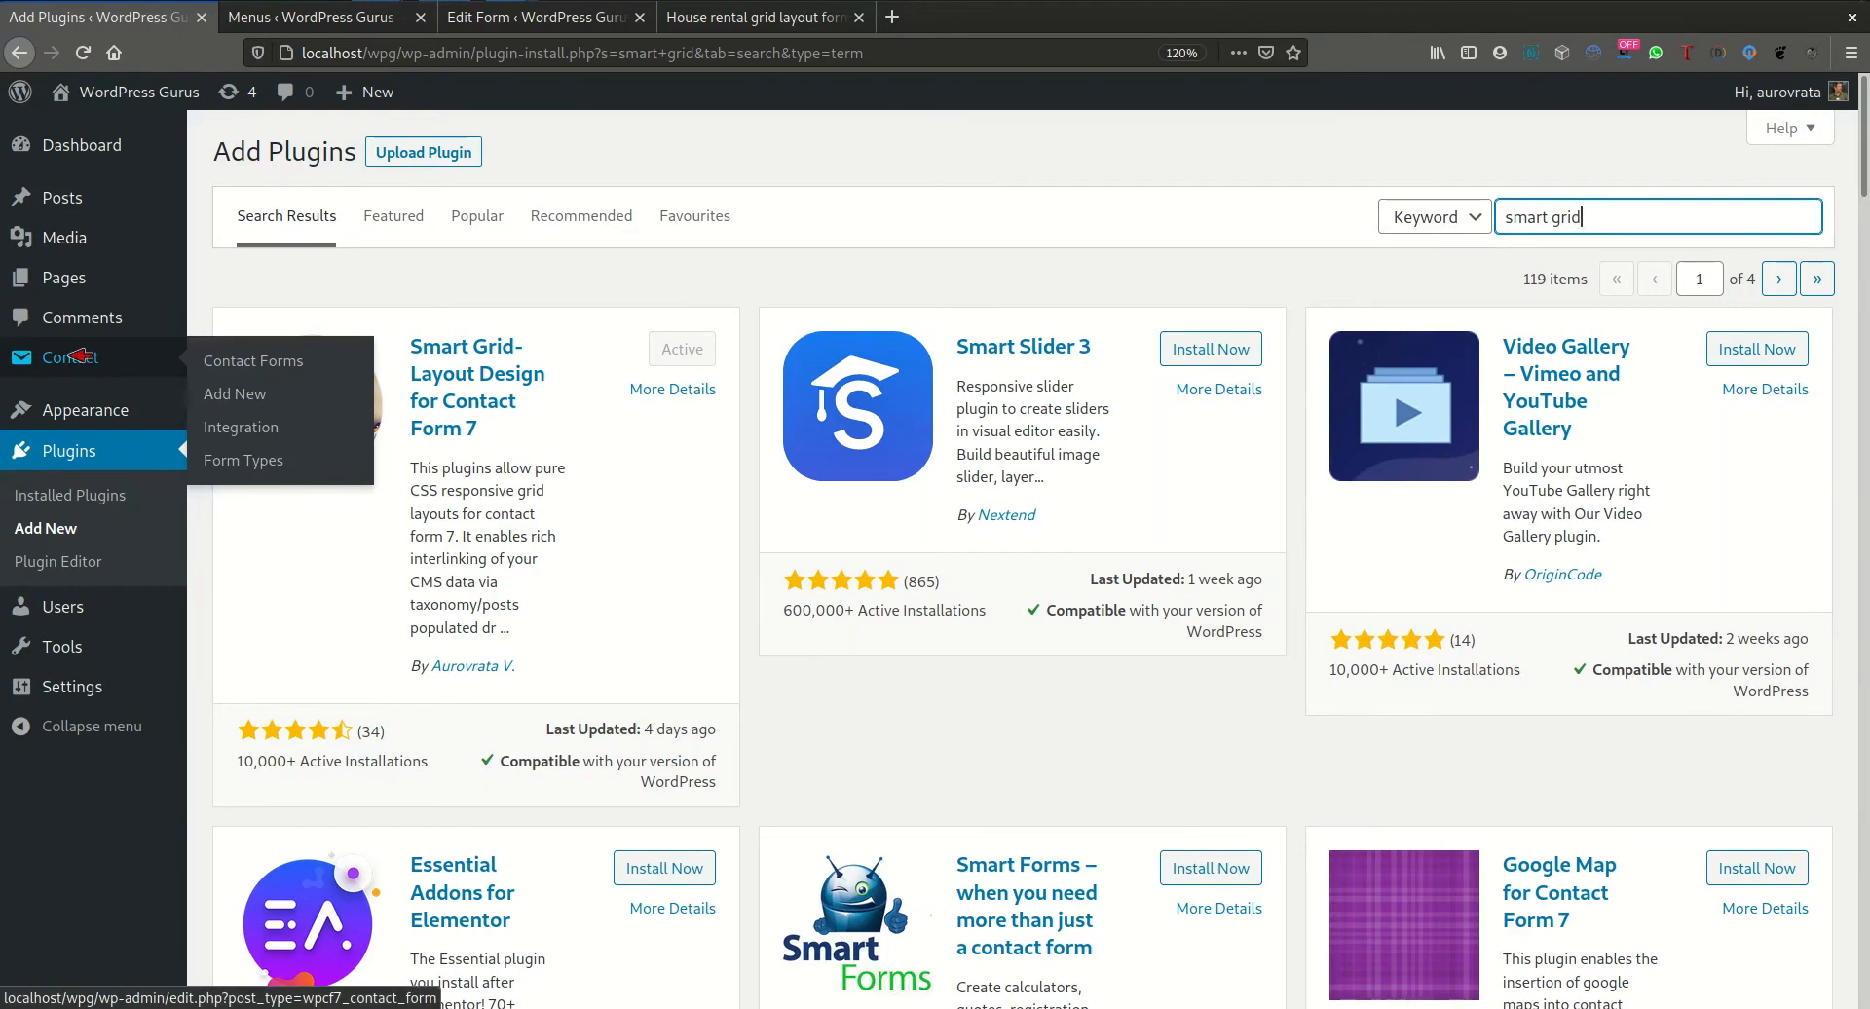
{"action": "left_click", "coordinate": [78, 356]}
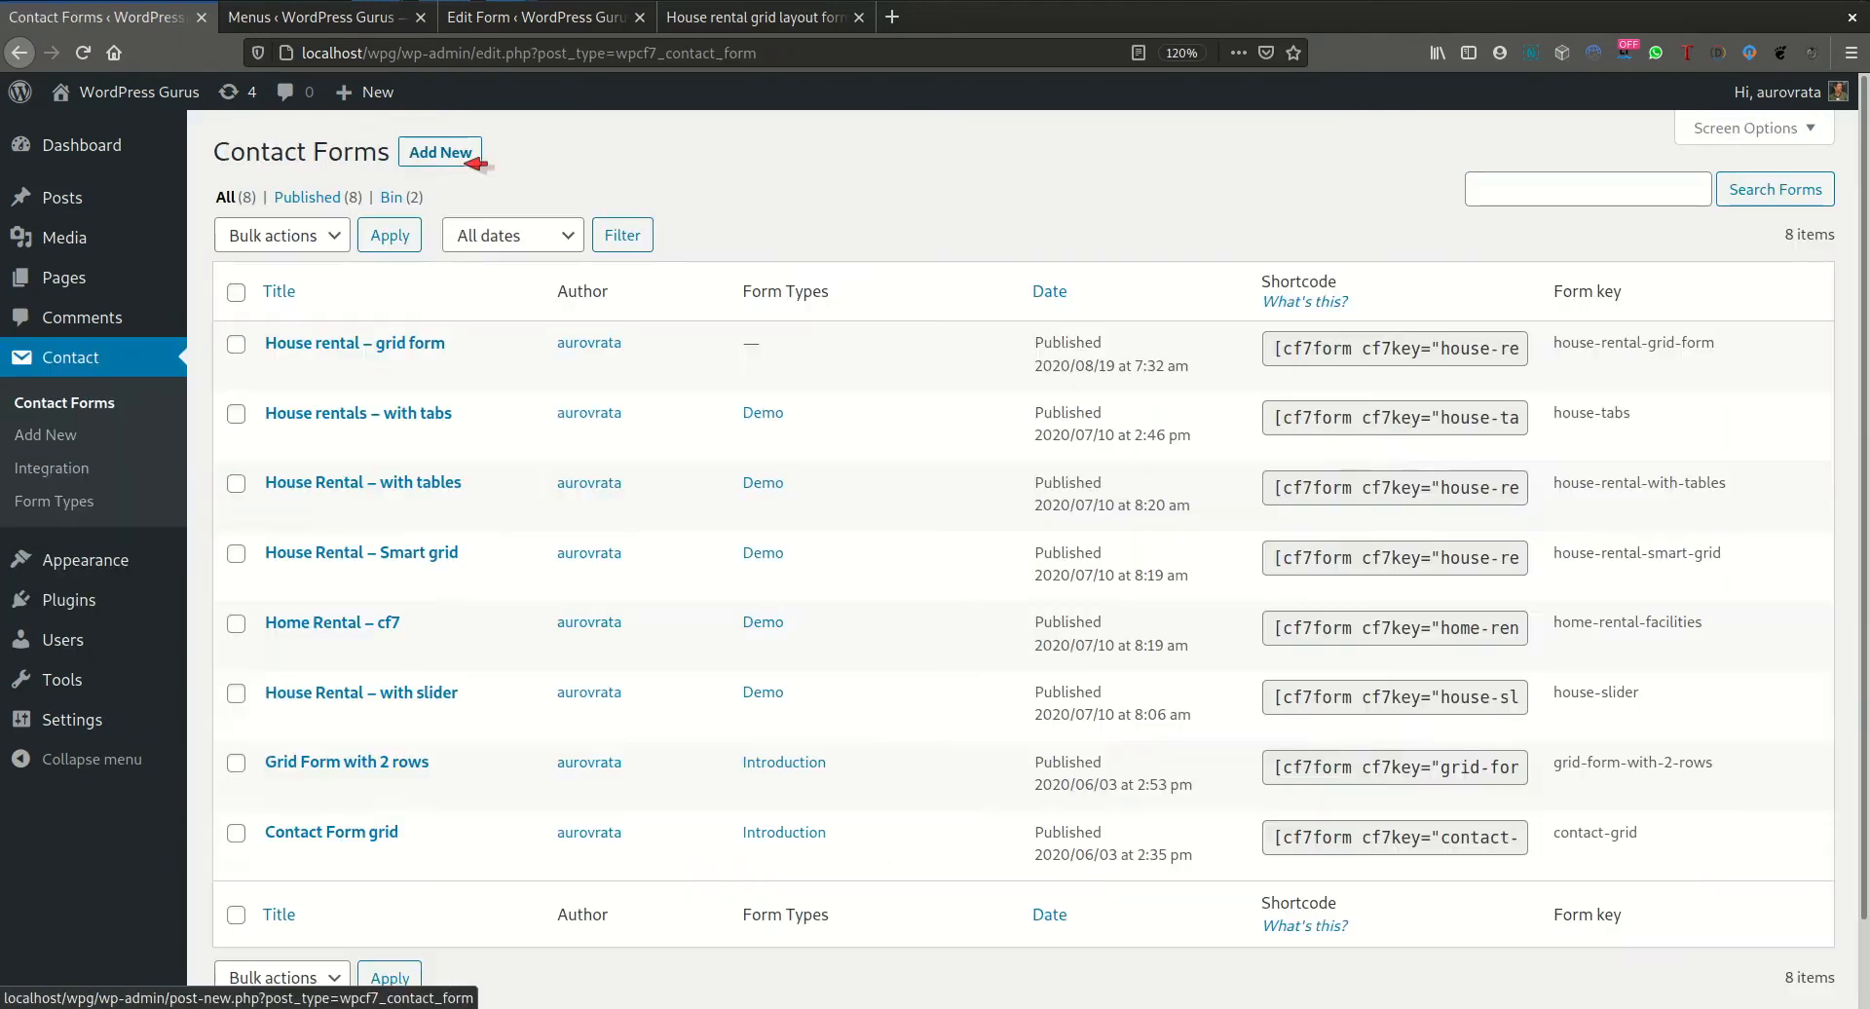
{"action": "left_click", "coordinate": [468, 153]}
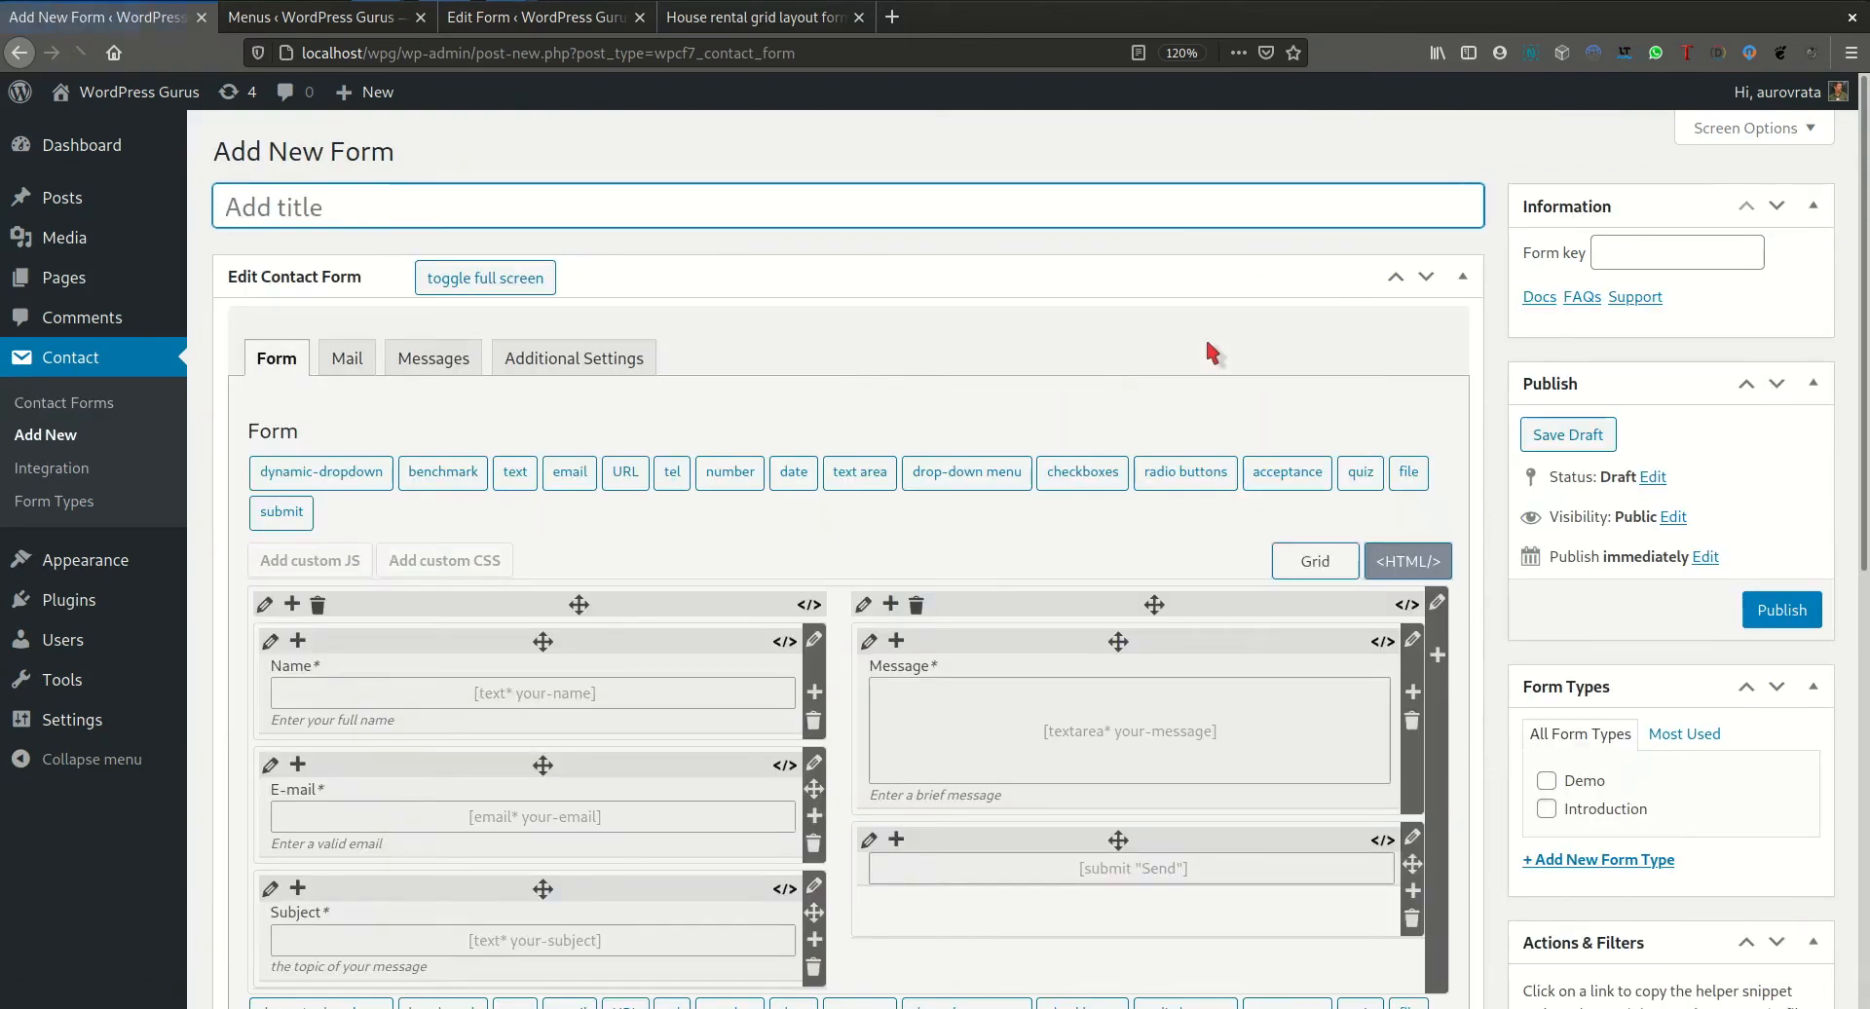
{"action": "scroll", "coordinate": [1128, 450], "scroll_direction": "down", "scroll_amount": 3}
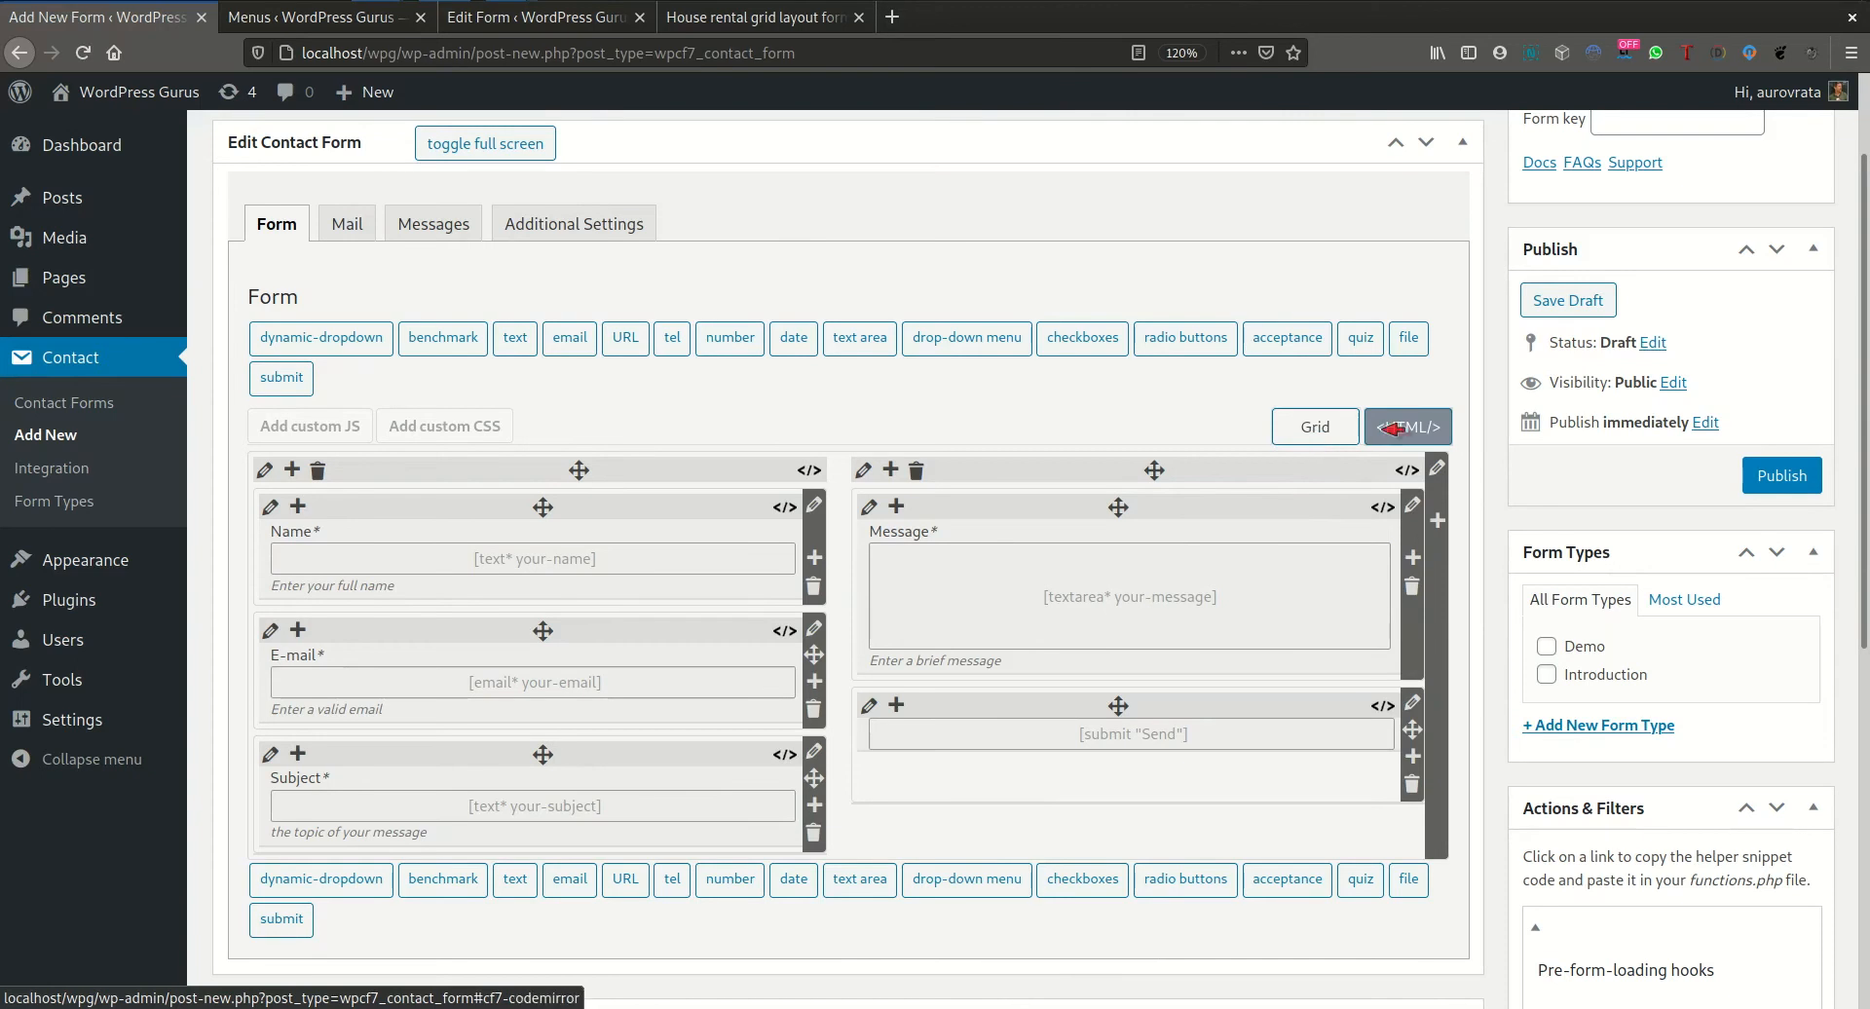
- Examine the HTML code behind the new form's default grid layout
{"action": "left_click", "coordinate": [1415, 426]}
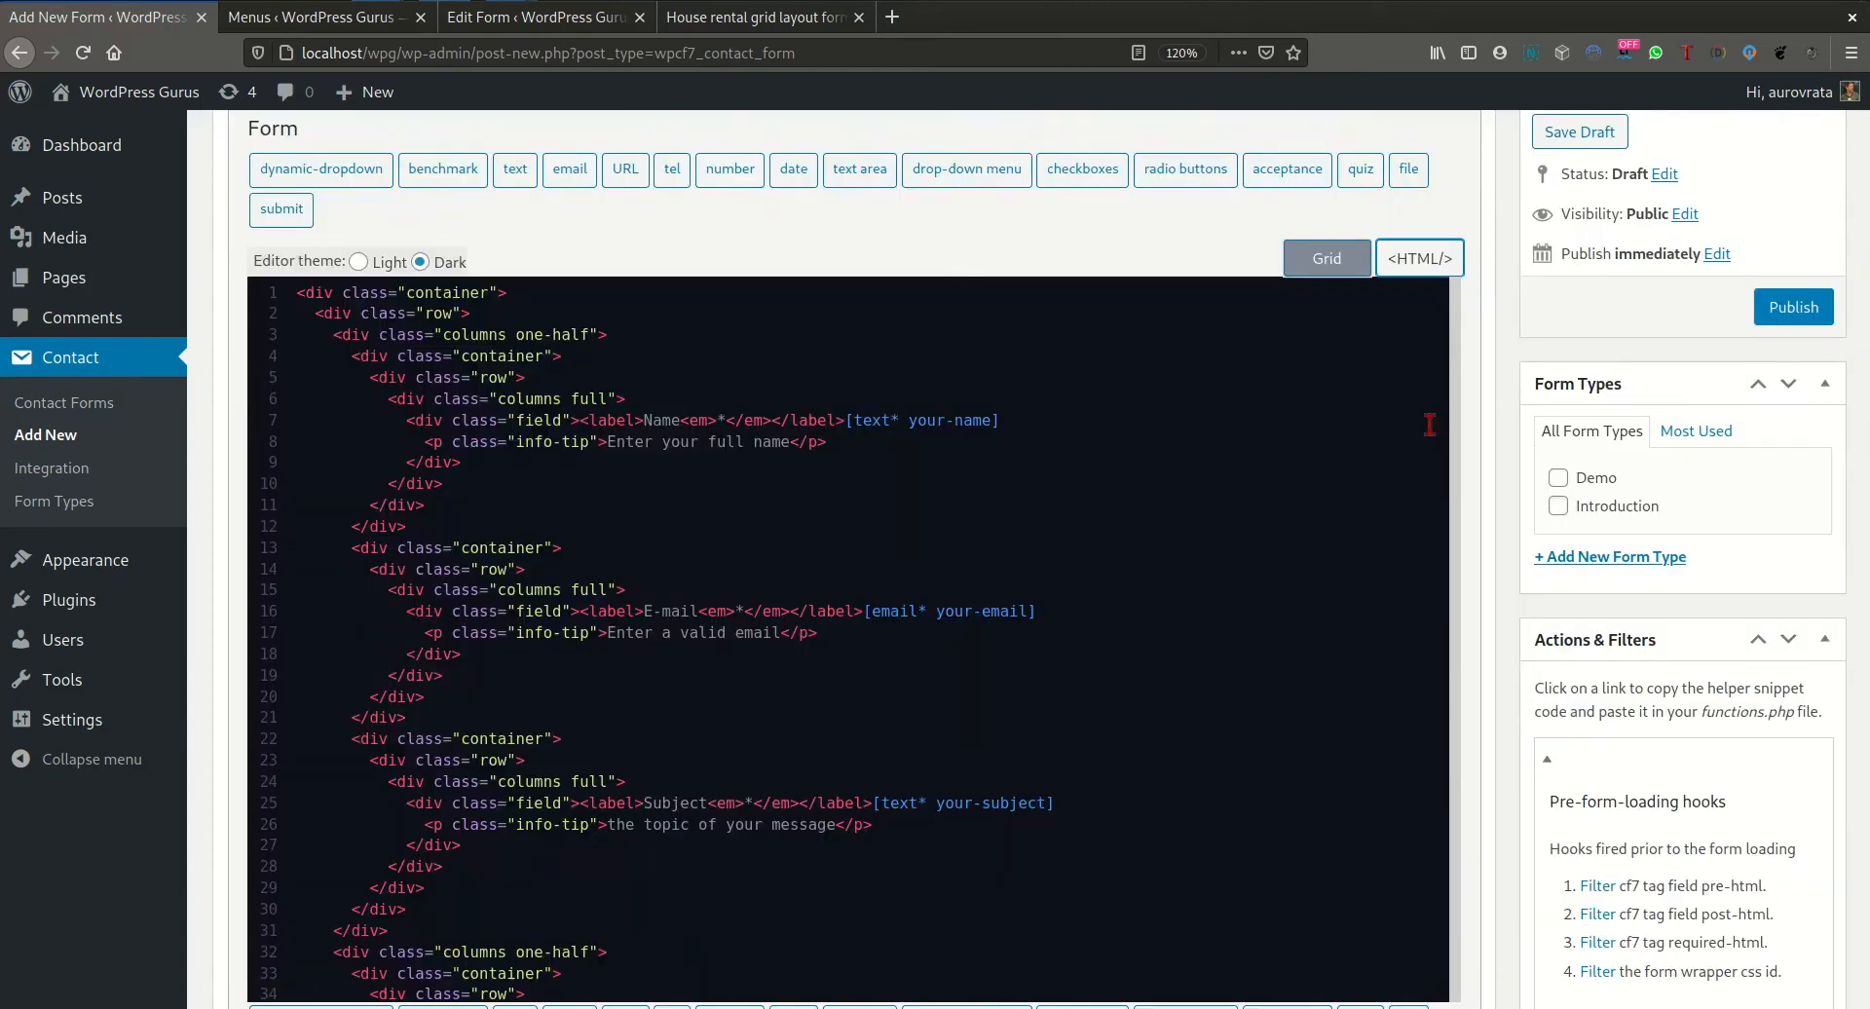
{"action": "scroll", "coordinate": [1430, 487], "scroll_direction": "down", "scroll_amount": 3}
{"action": "scroll", "coordinate": [1423, 487], "scroll_direction": "up", "scroll_amount": 1}
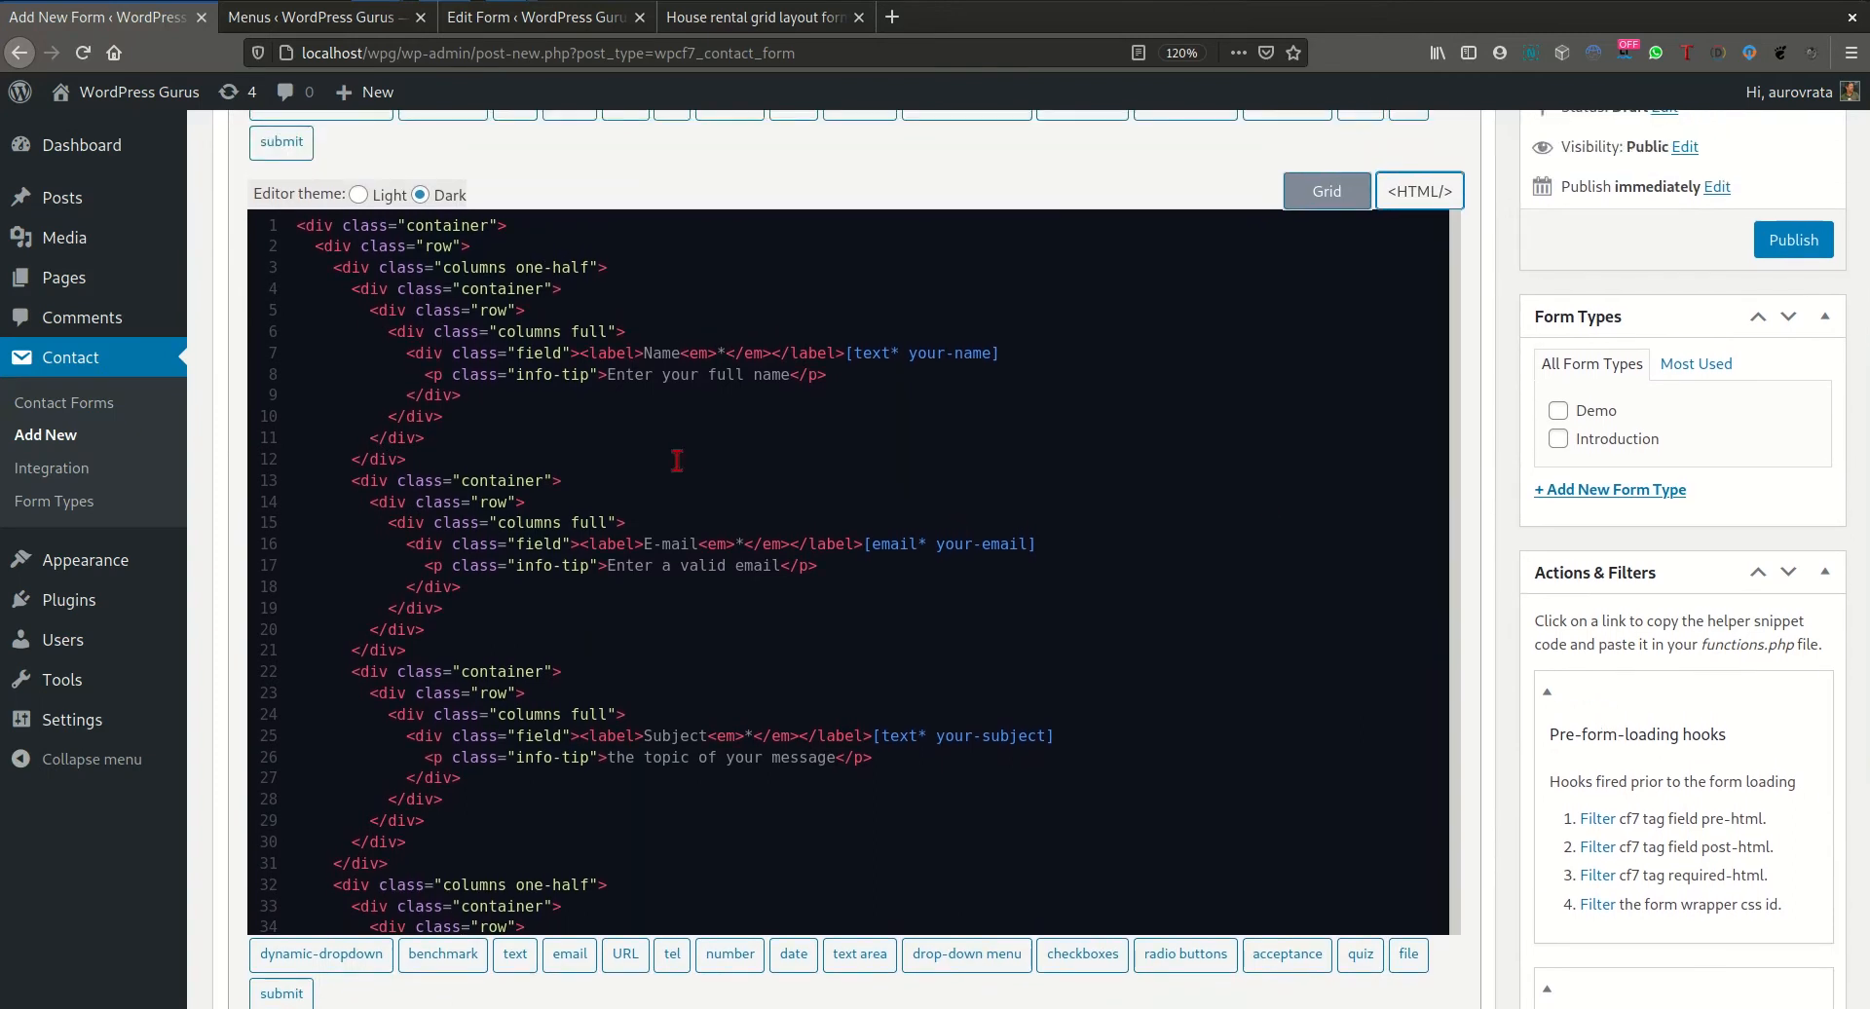
{"action": "scroll", "coordinate": [532, 513], "scroll_direction": "down", "scroll_amount": 6}
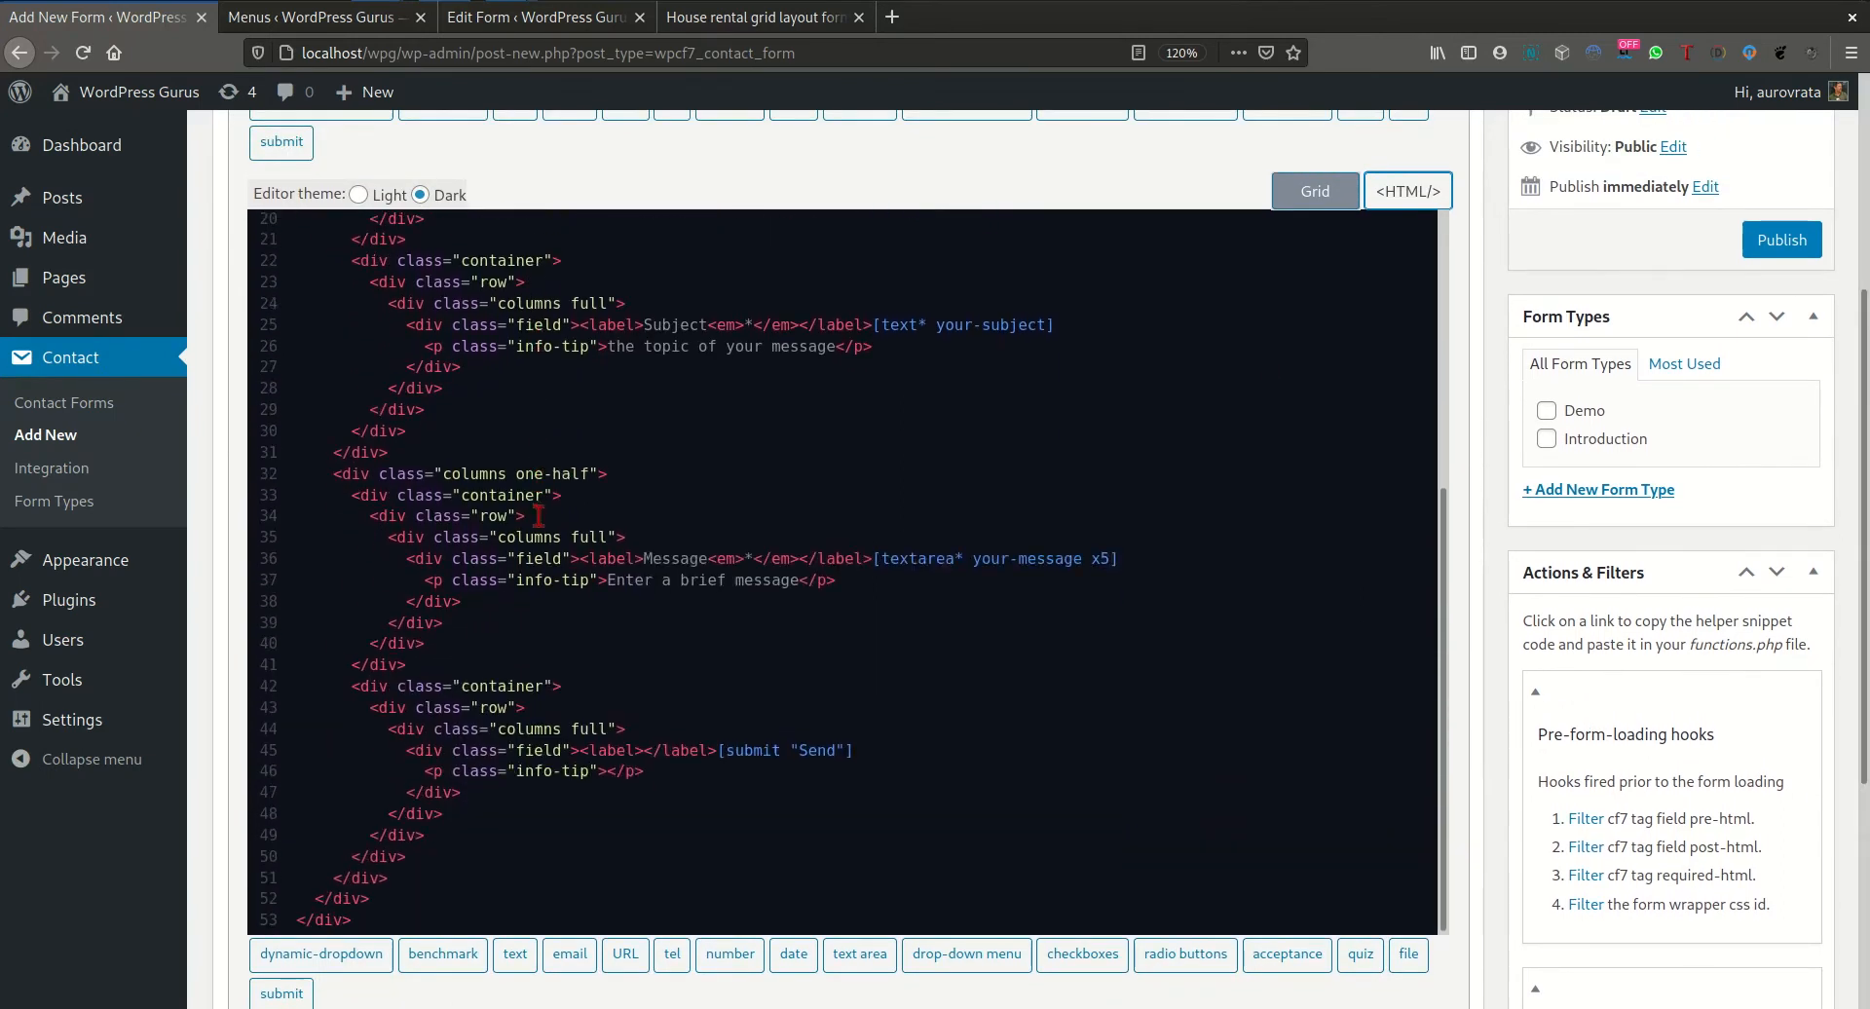
{"action": "scroll", "coordinate": [538, 515], "scroll_direction": "up", "scroll_amount": 6}
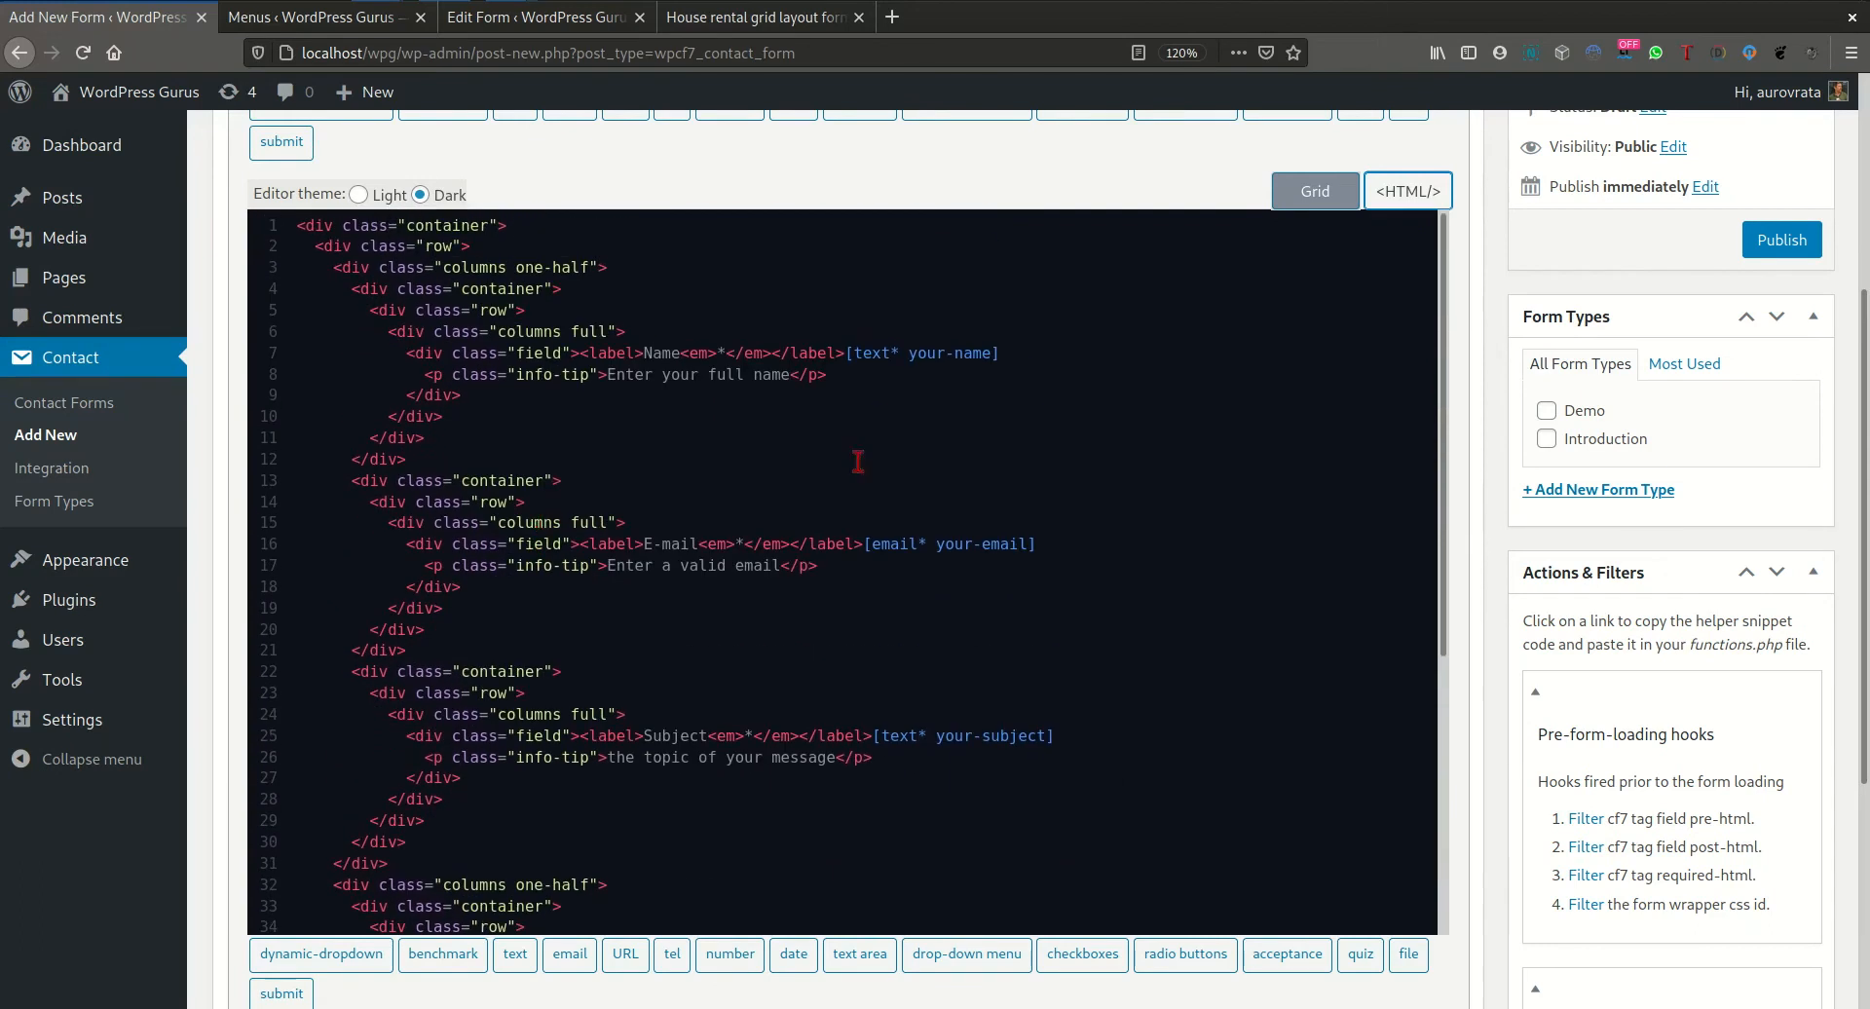
- Open the existing "Contact Form grid" form from the contact forms list to view its layout
{"action": "left_click", "coordinate": [64, 403]}
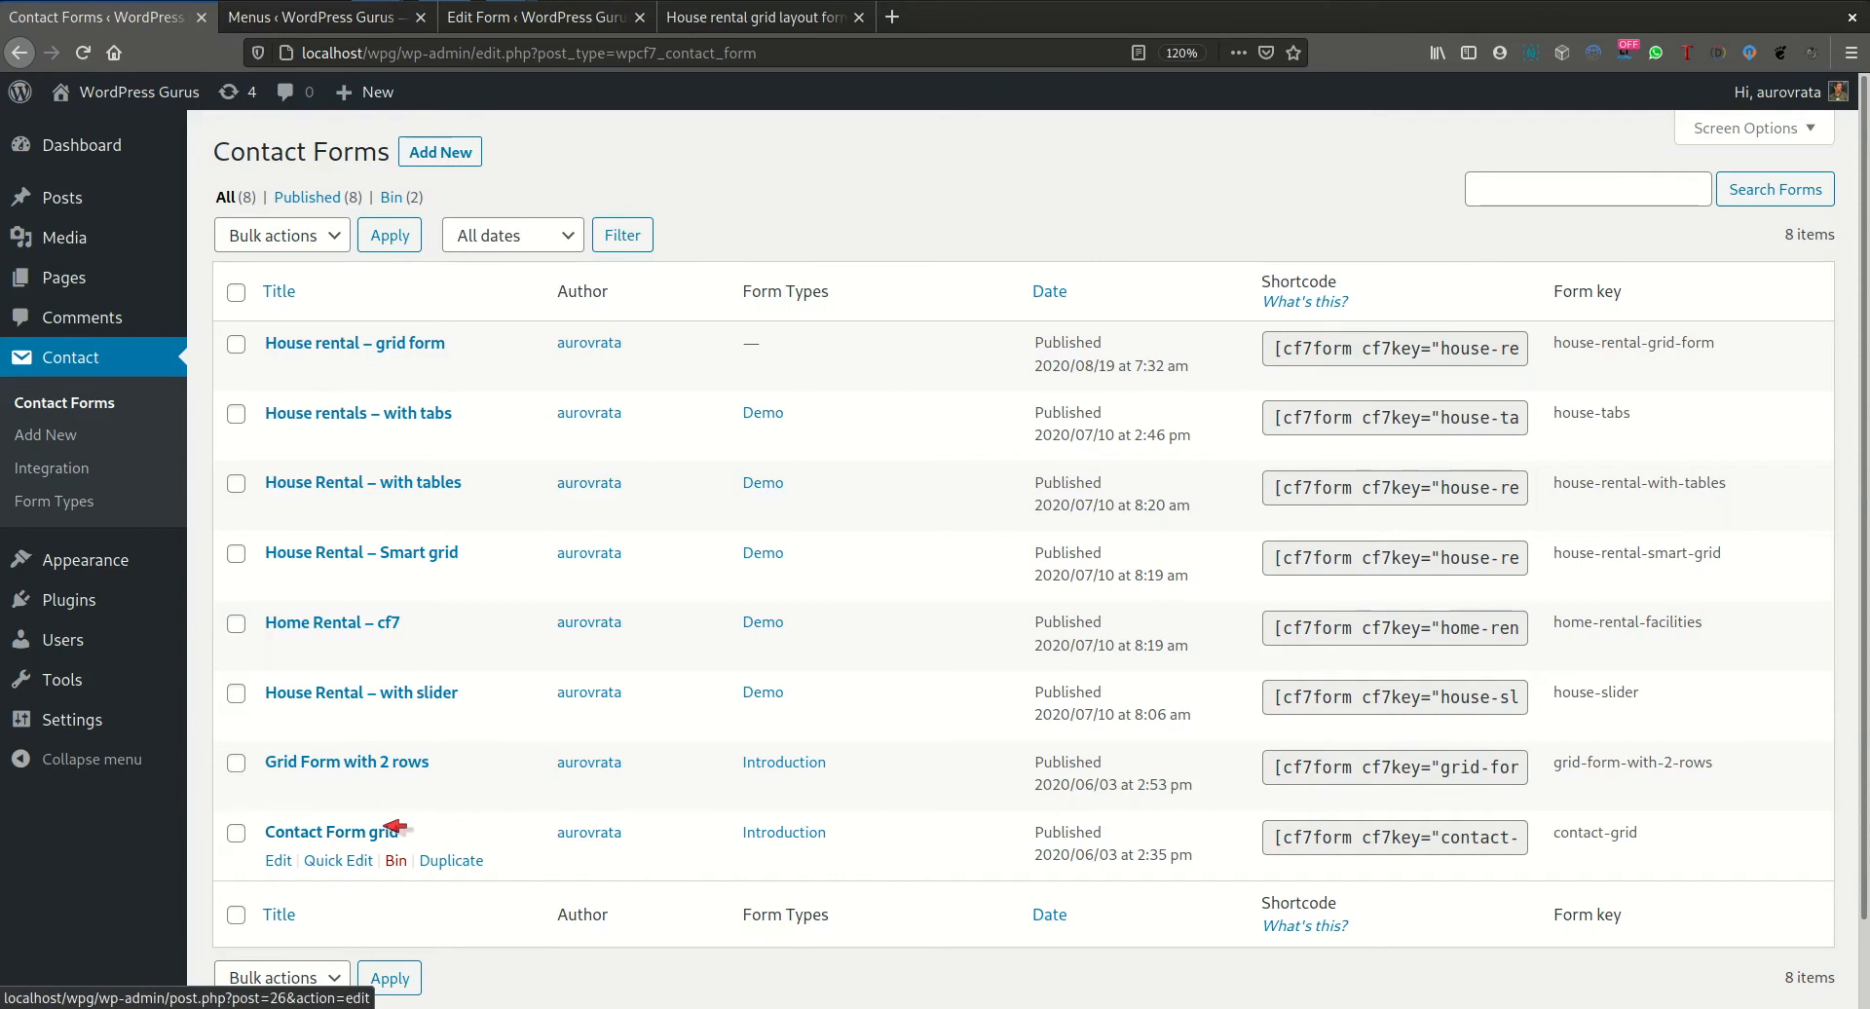
{"action": "left_click", "coordinate": [380, 830]}
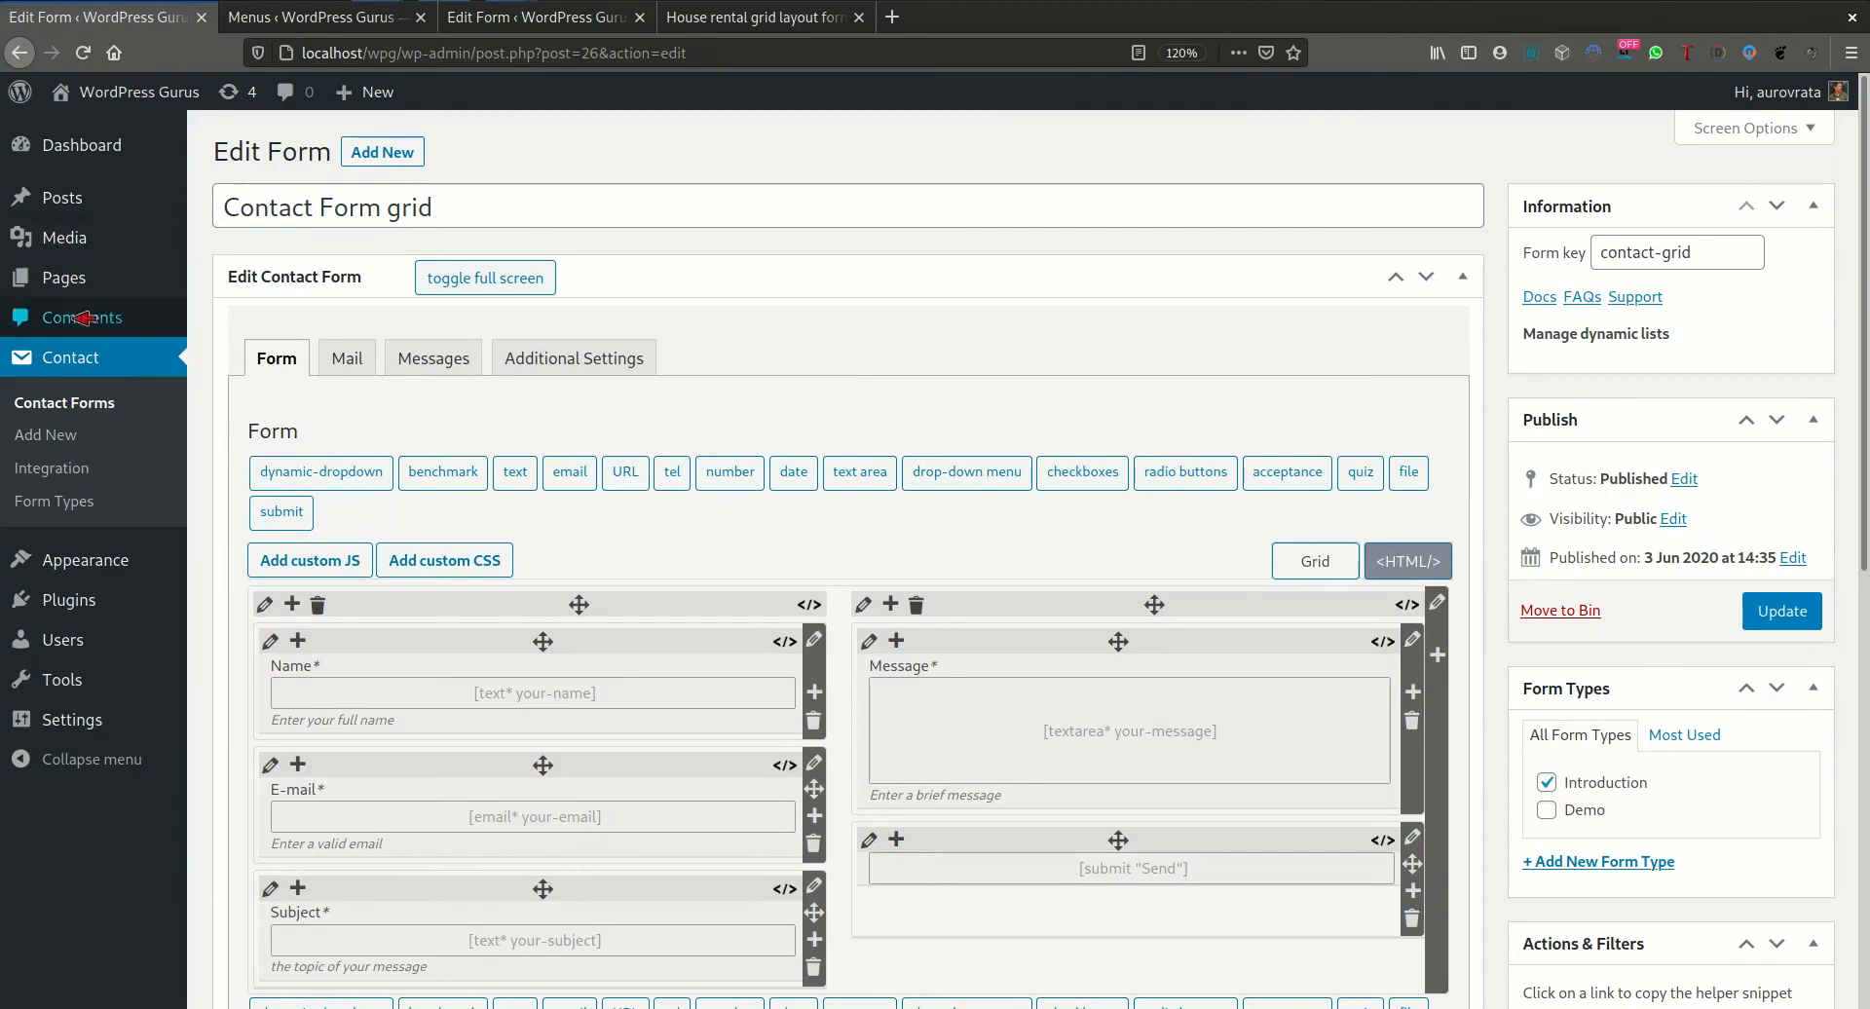
- Open the "Home Rental – cf7" form from the contact forms list and look through its HTML code
{"action": "left_click", "coordinate": [78, 409]}
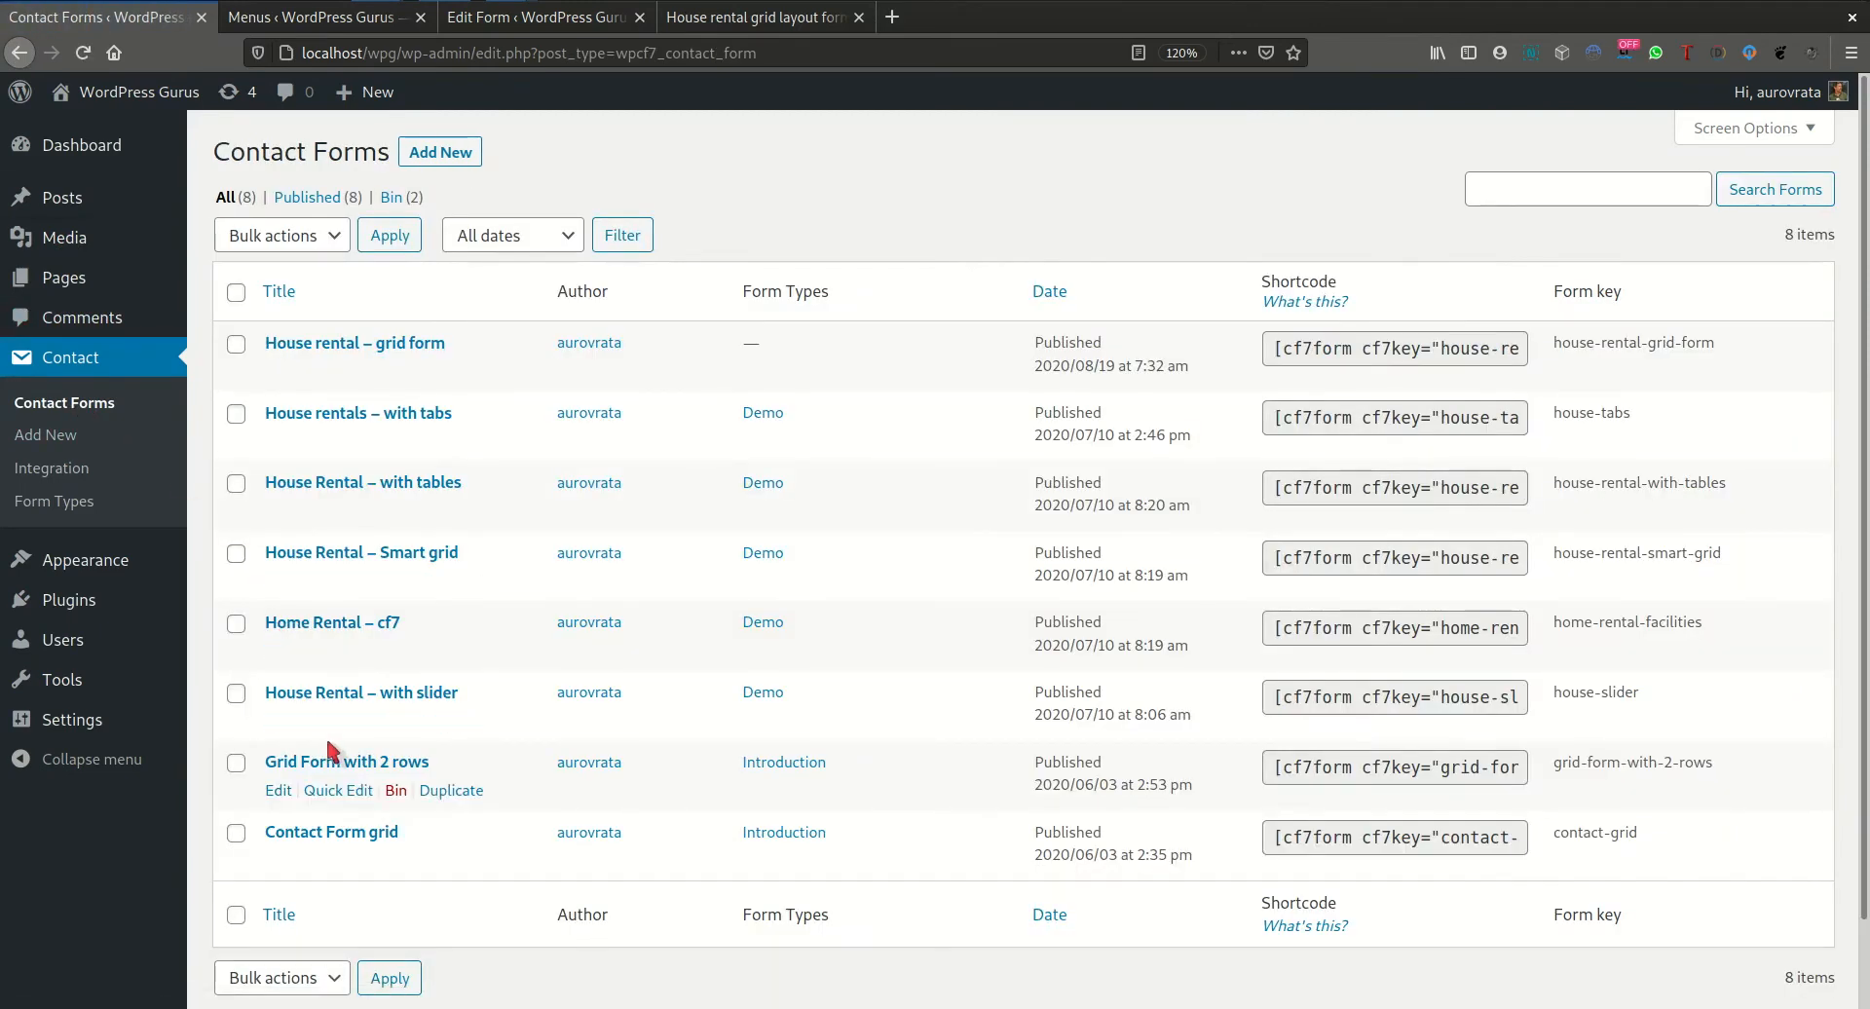
{"action": "left_click", "coordinate": [345, 623]}
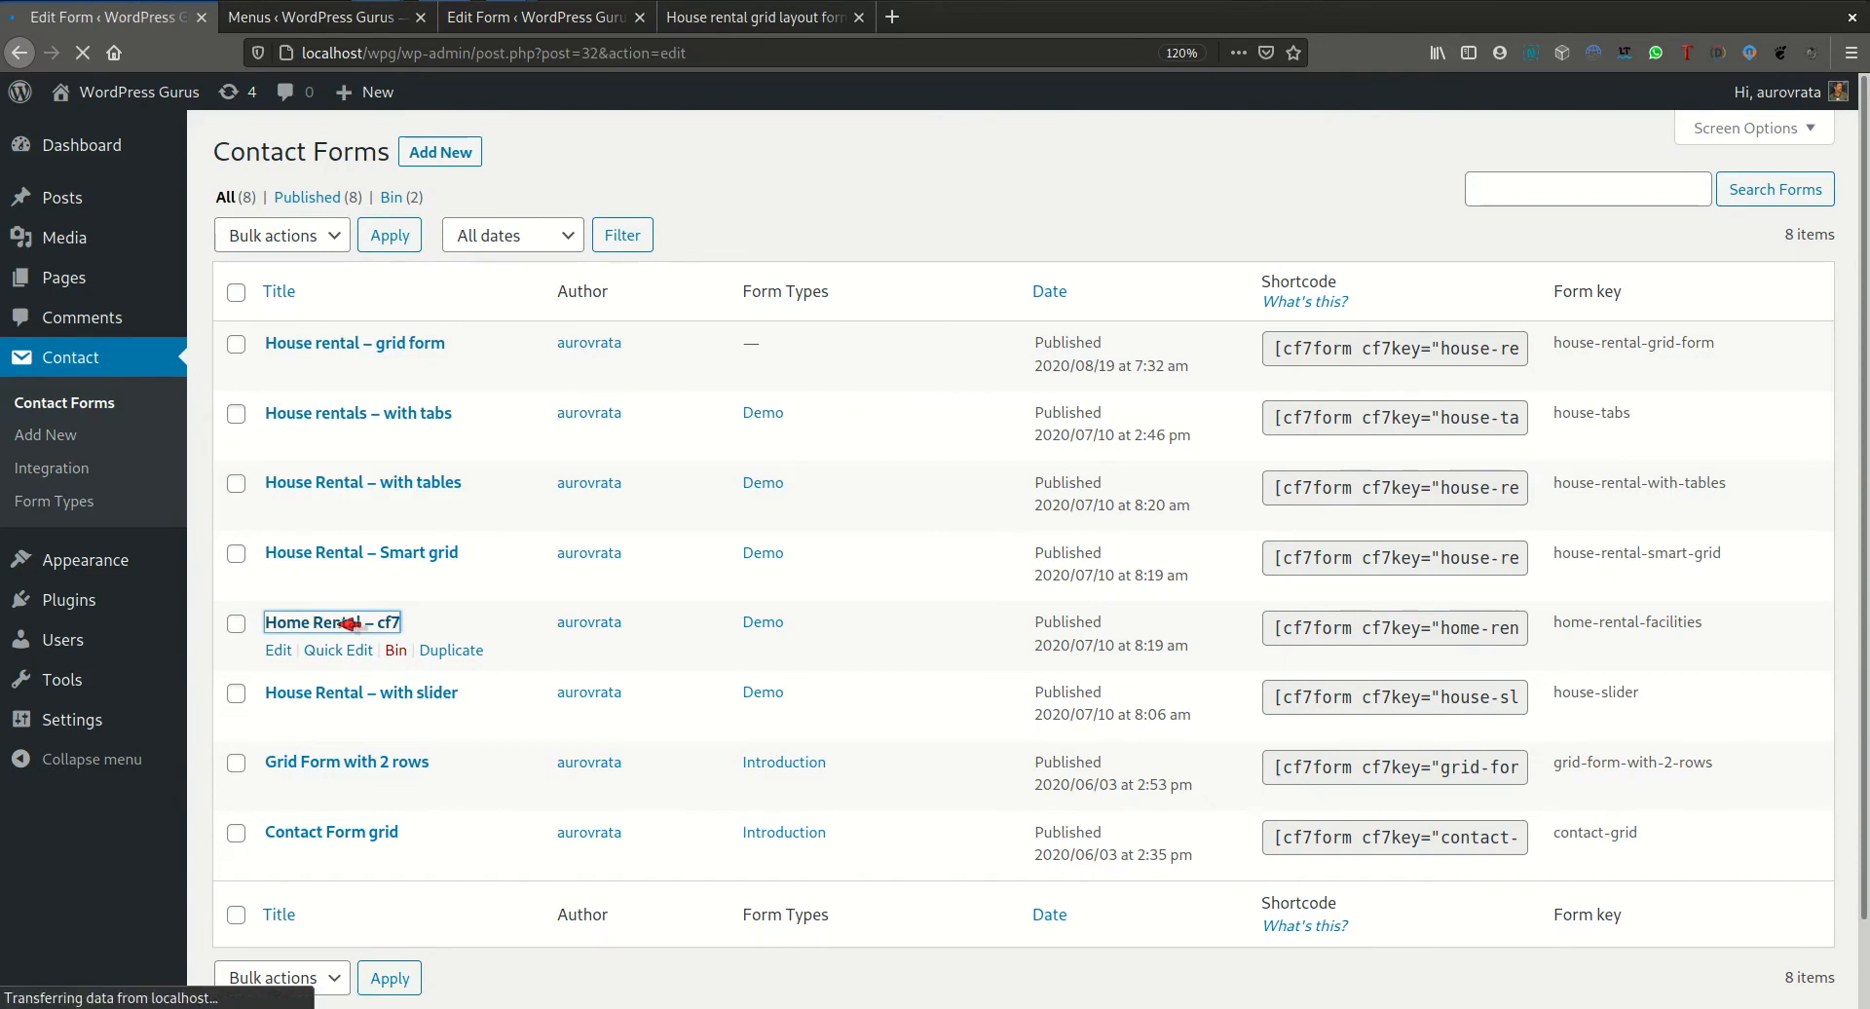
{"action": "scroll", "coordinate": [850, 459], "scroll_direction": "down", "scroll_amount": 3}
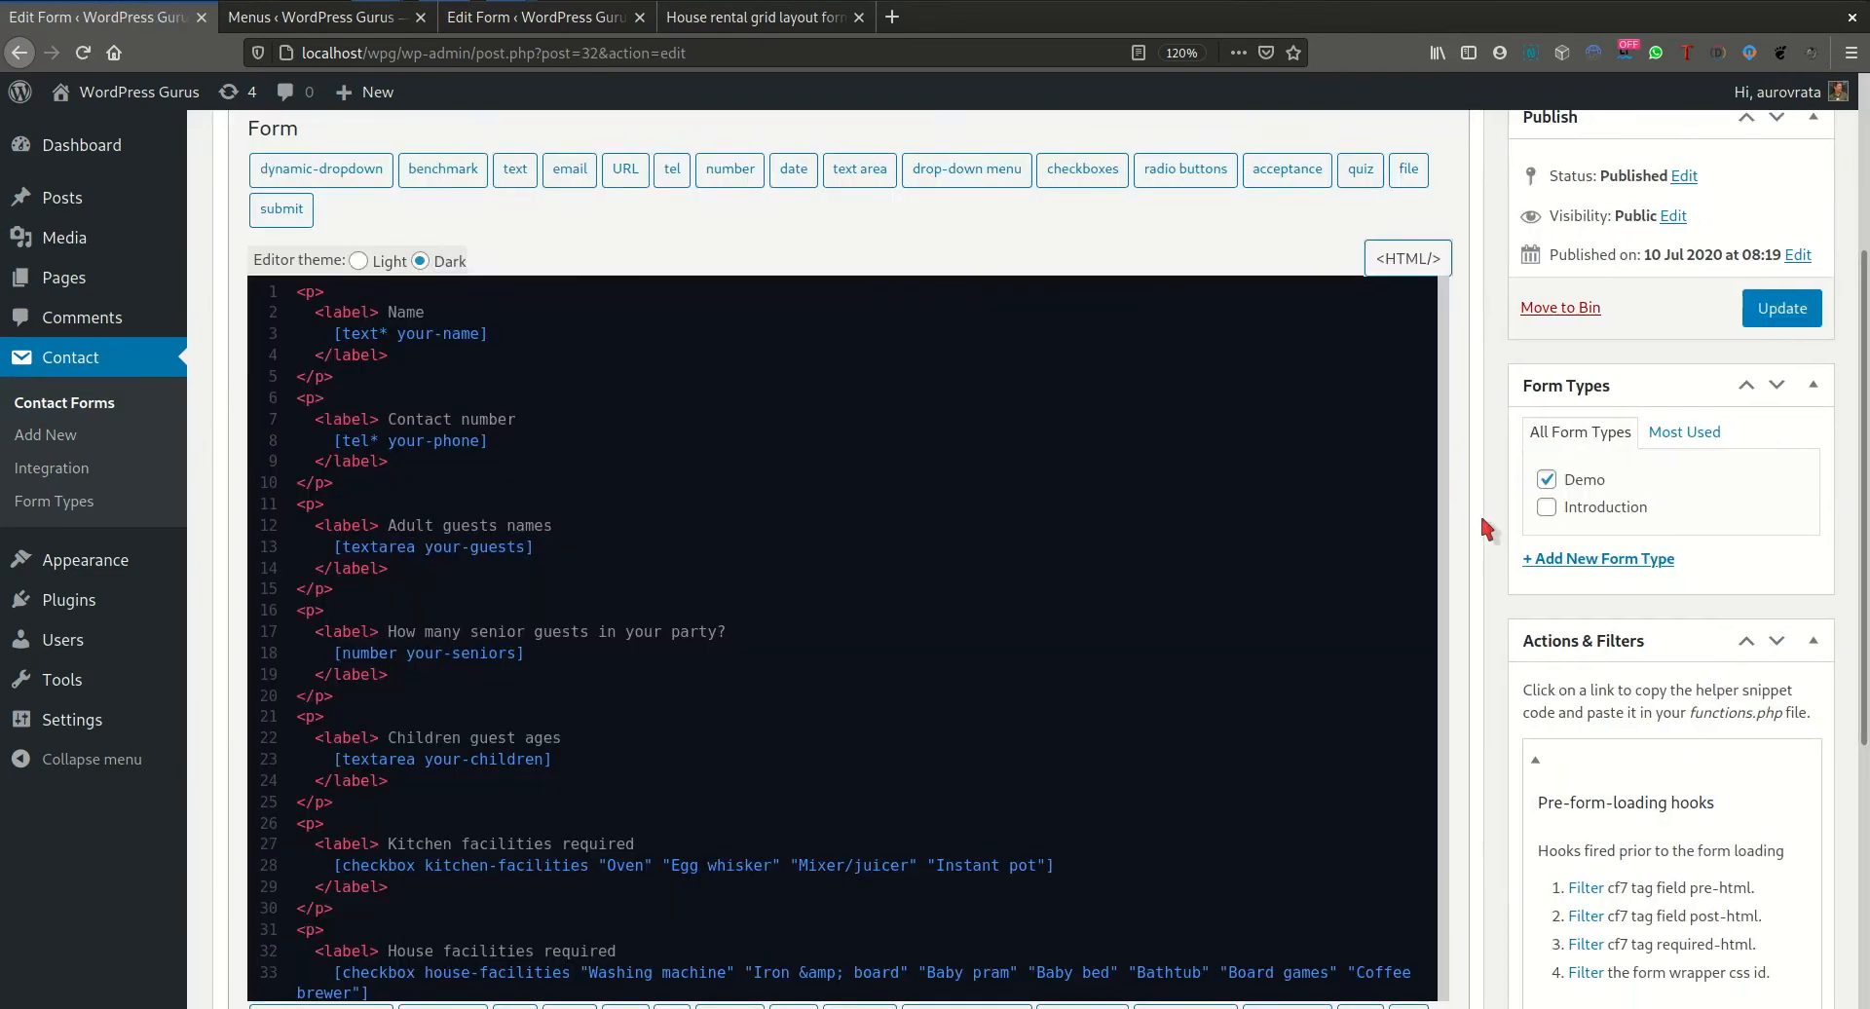
{"action": "scroll", "coordinate": [1480, 513], "scroll_direction": "up", "scroll_amount": 2}
{"action": "scroll", "coordinate": [1480, 513], "scroll_direction": "down", "scroll_amount": 3}
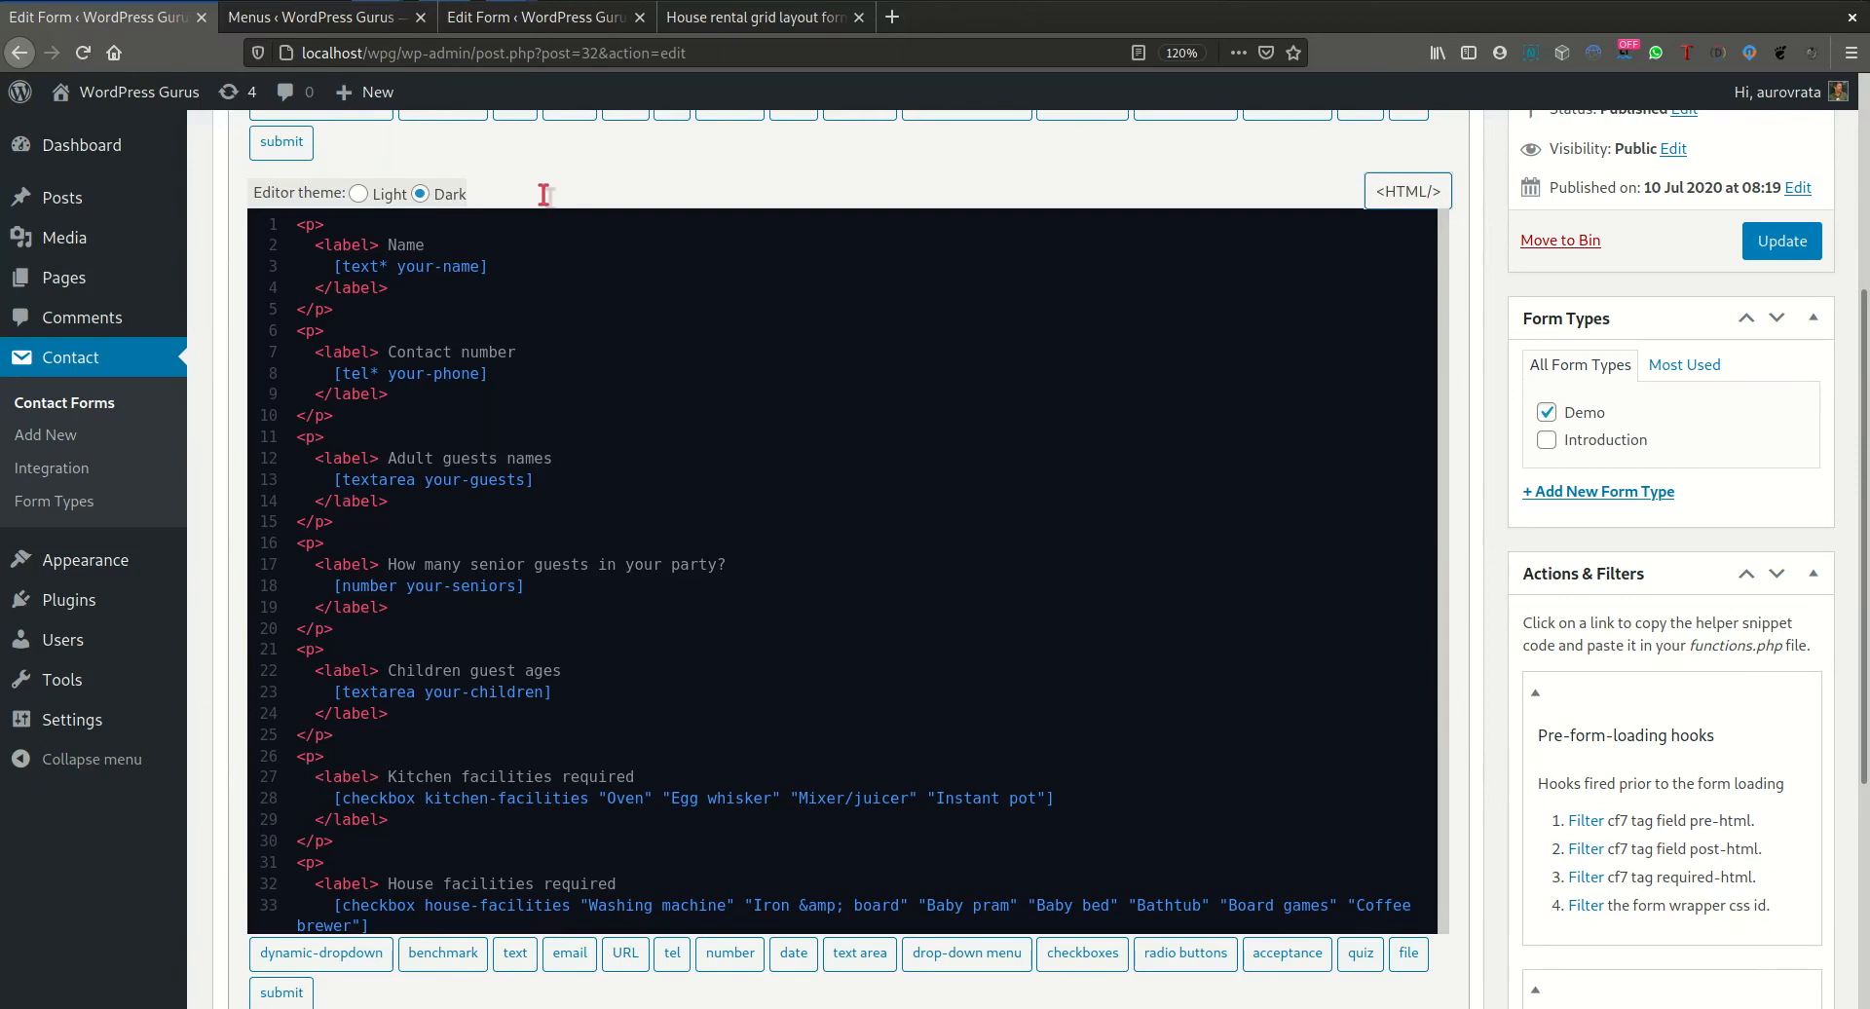
- Start a new contact form from the contact forms list and bring its grid editor into view
{"action": "left_click", "coordinate": [88, 403]}
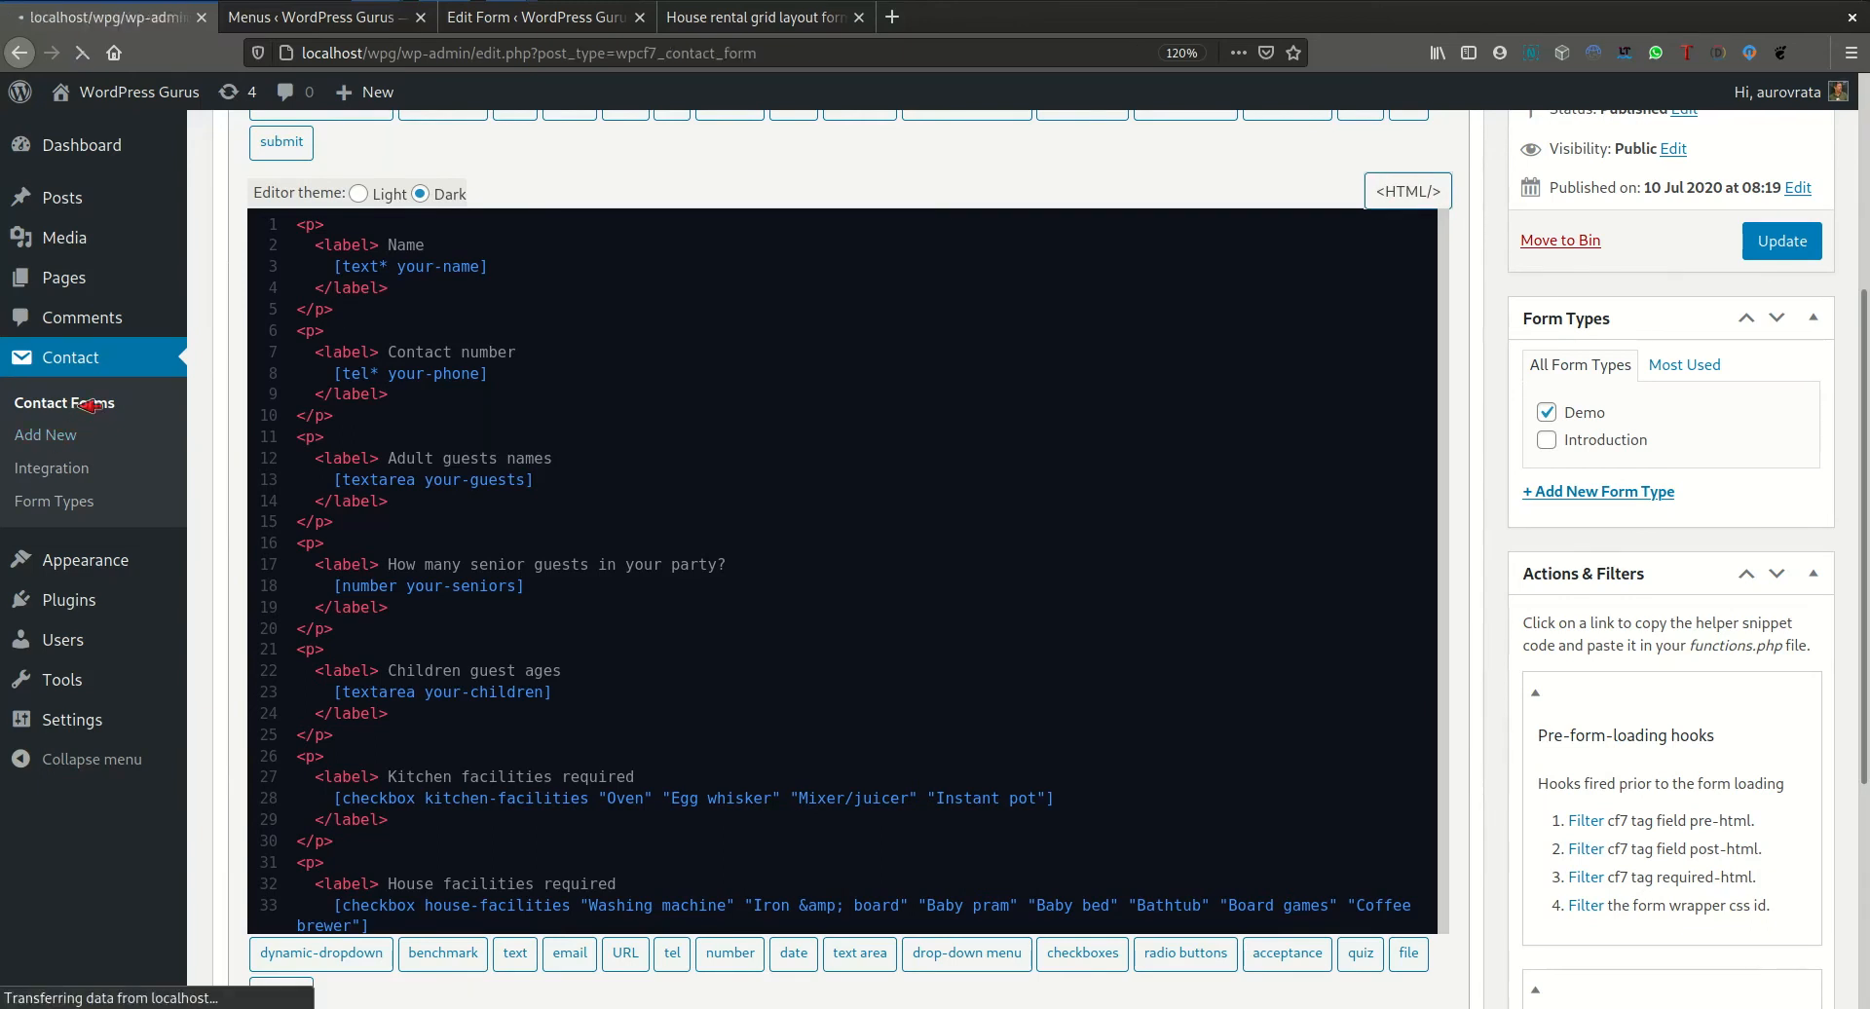
{"action": "left_click", "coordinate": [471, 154]}
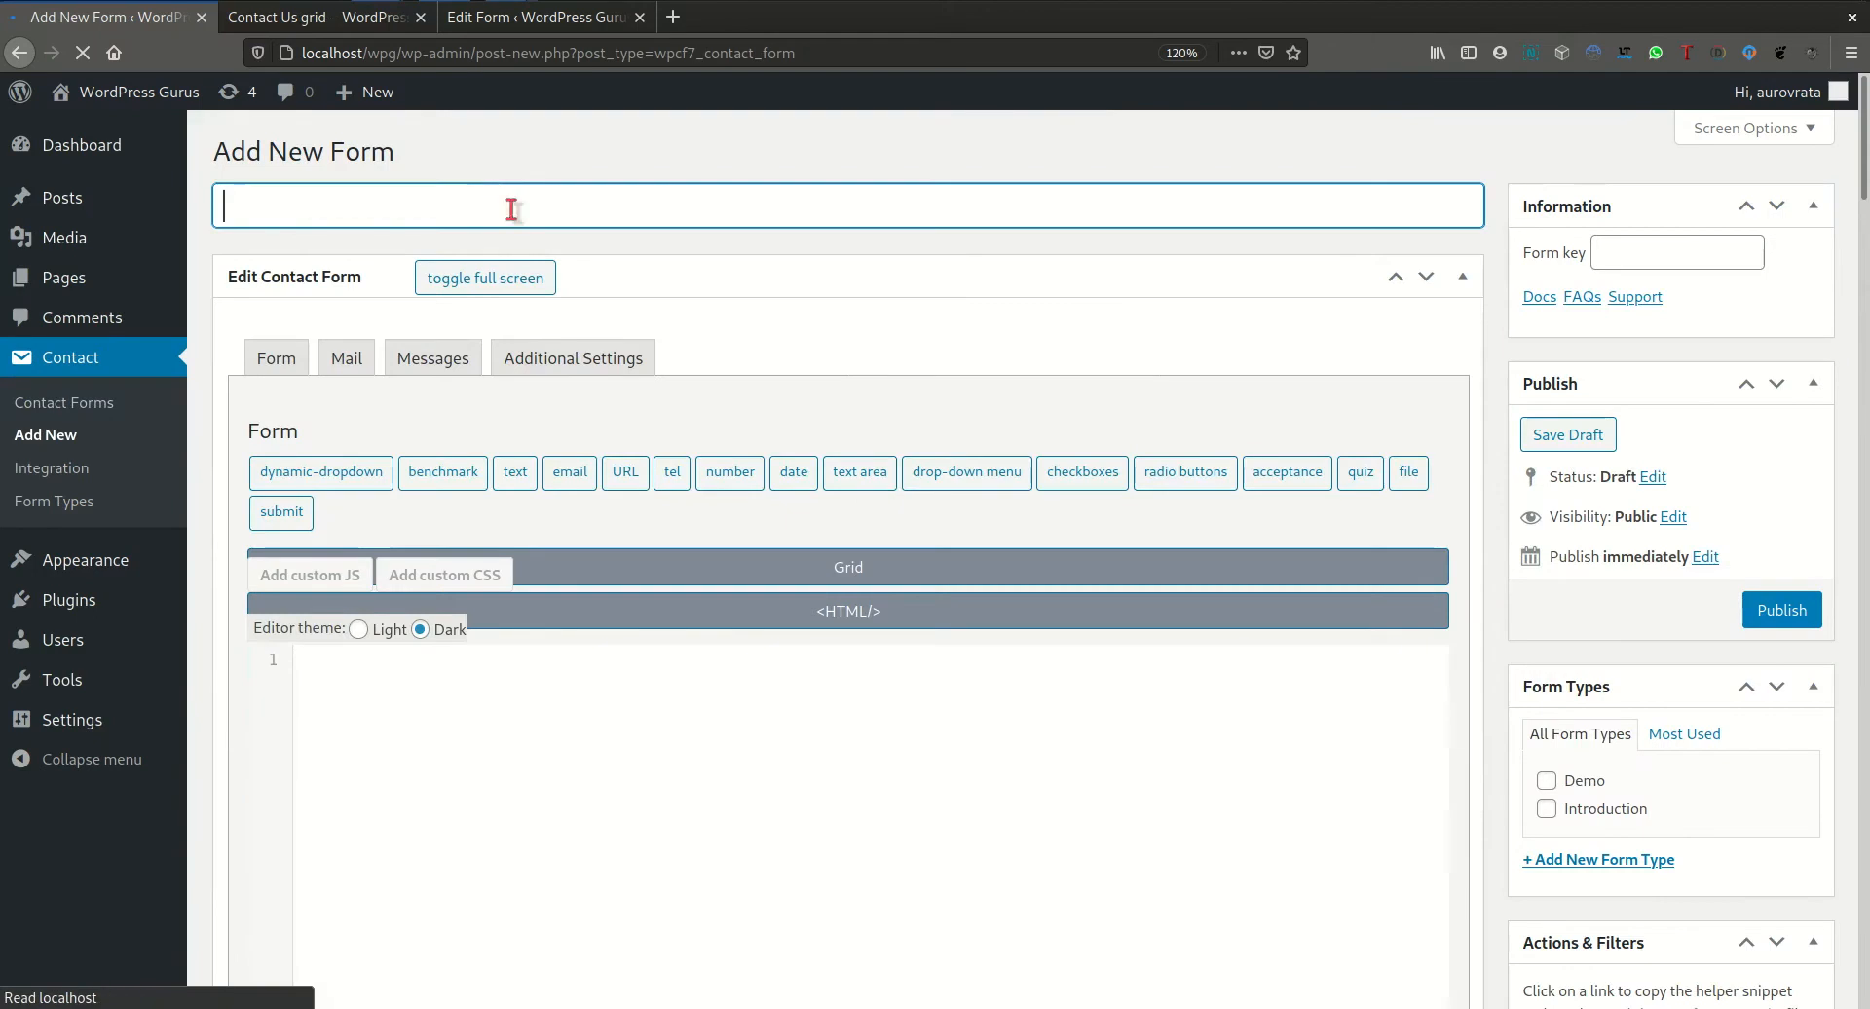
{"action": "scroll", "coordinate": [835, 543], "scroll_direction": "down", "scroll_amount": 3}
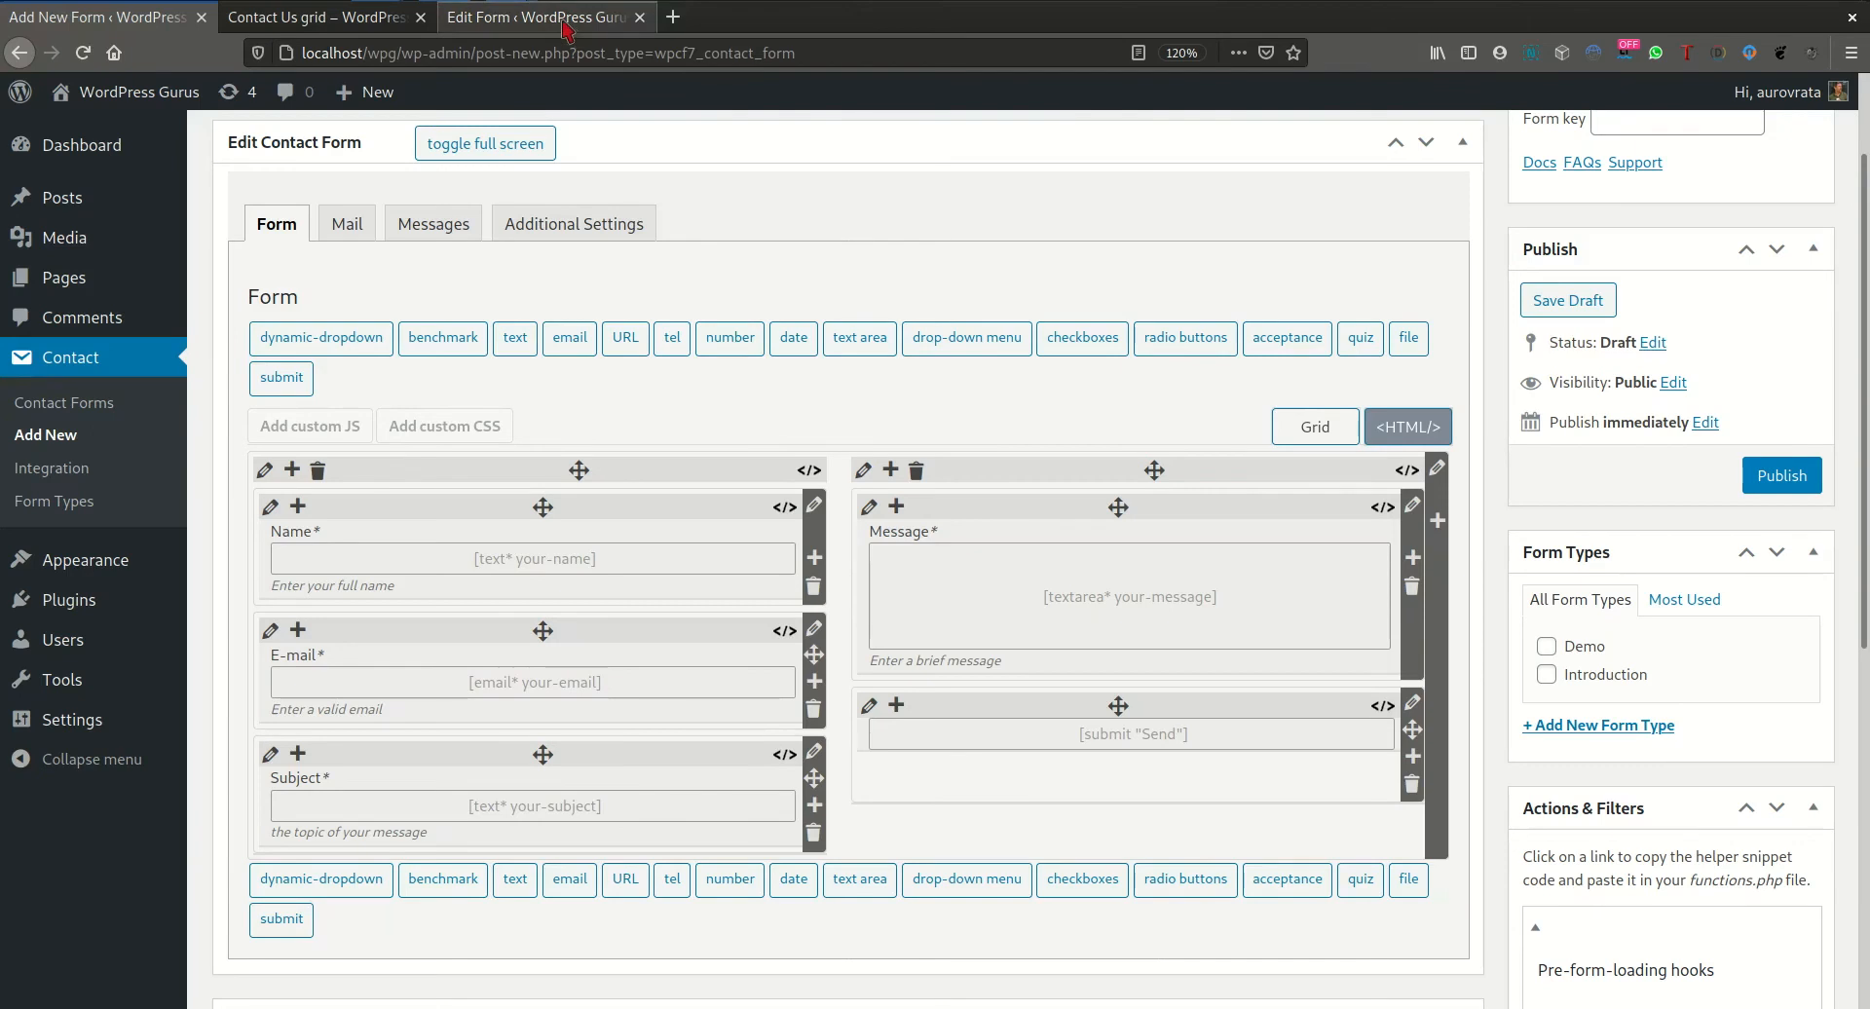
- Show the published Contact Us grid page in the browser's responsive design mode through the developer tools
{"action": "left_click", "coordinate": [290, 15]}
{"action": "scroll", "coordinate": [201, 614], "scroll_direction": "up", "scroll_amount": 3}
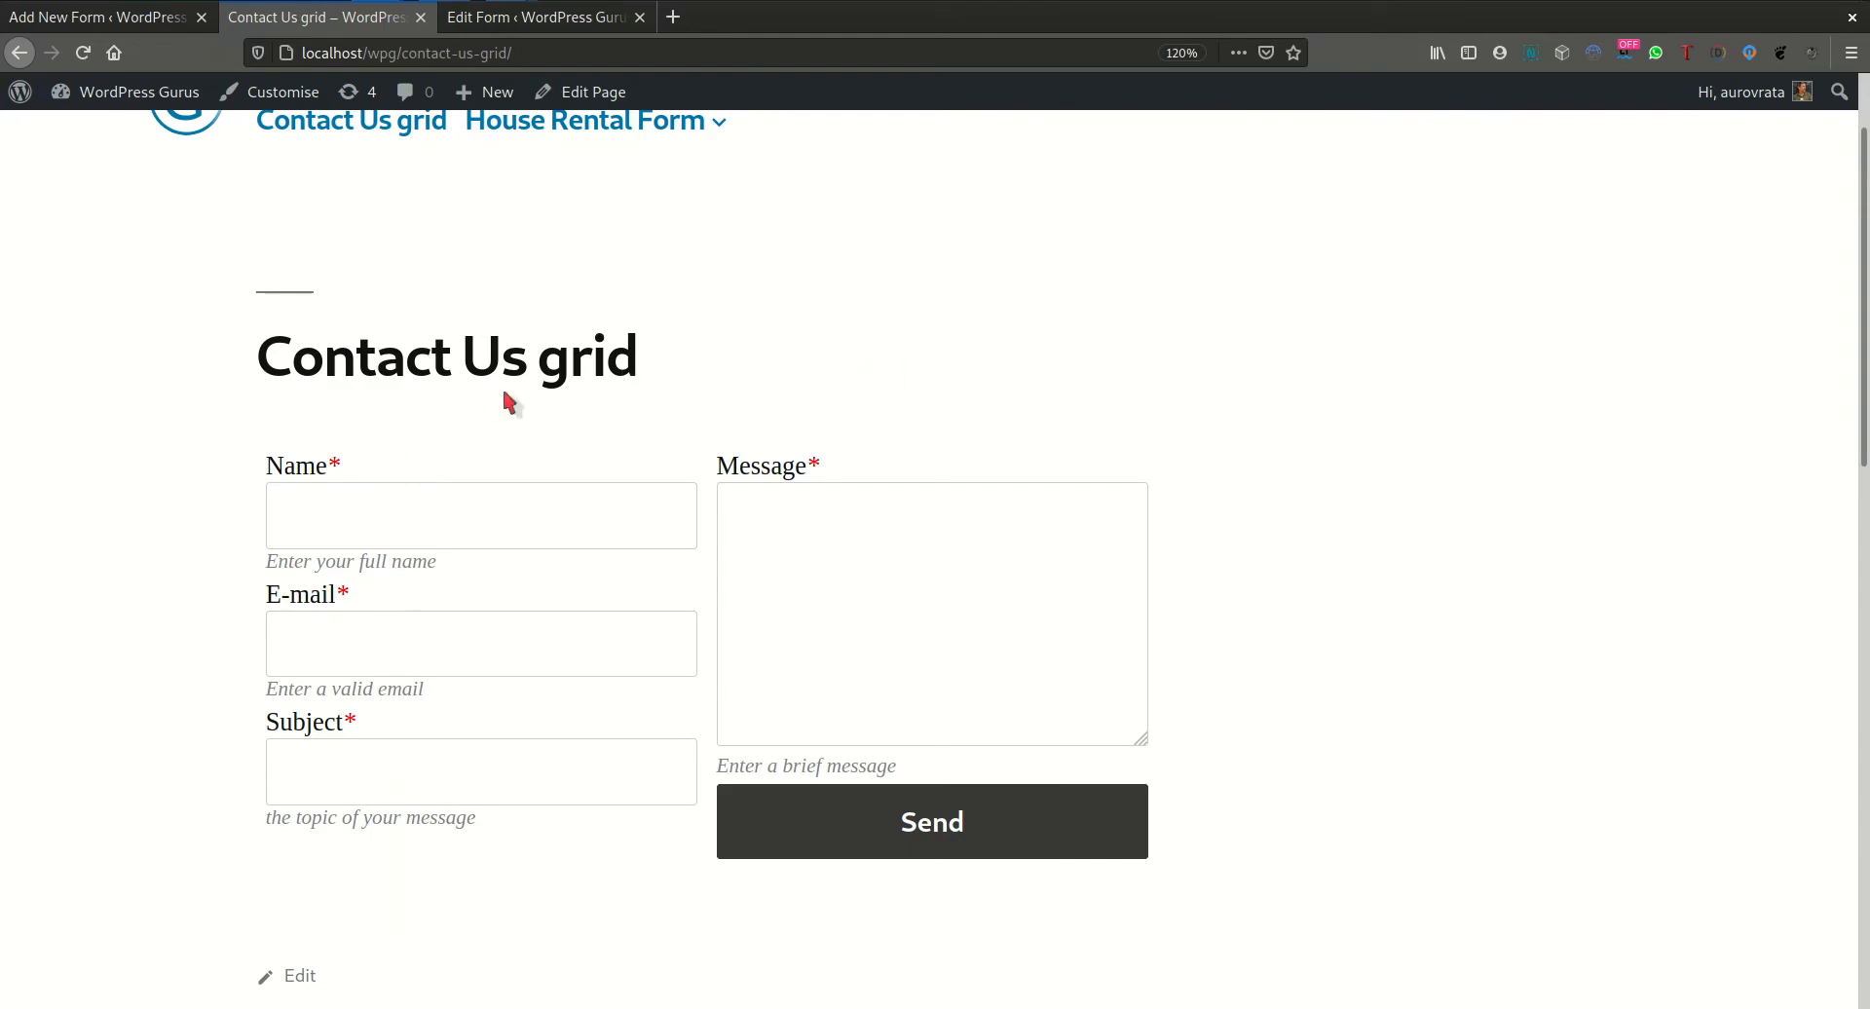
{"action": "right_click", "coordinate": [1372, 305]}
{"action": "left_click", "coordinate": [1461, 573]}
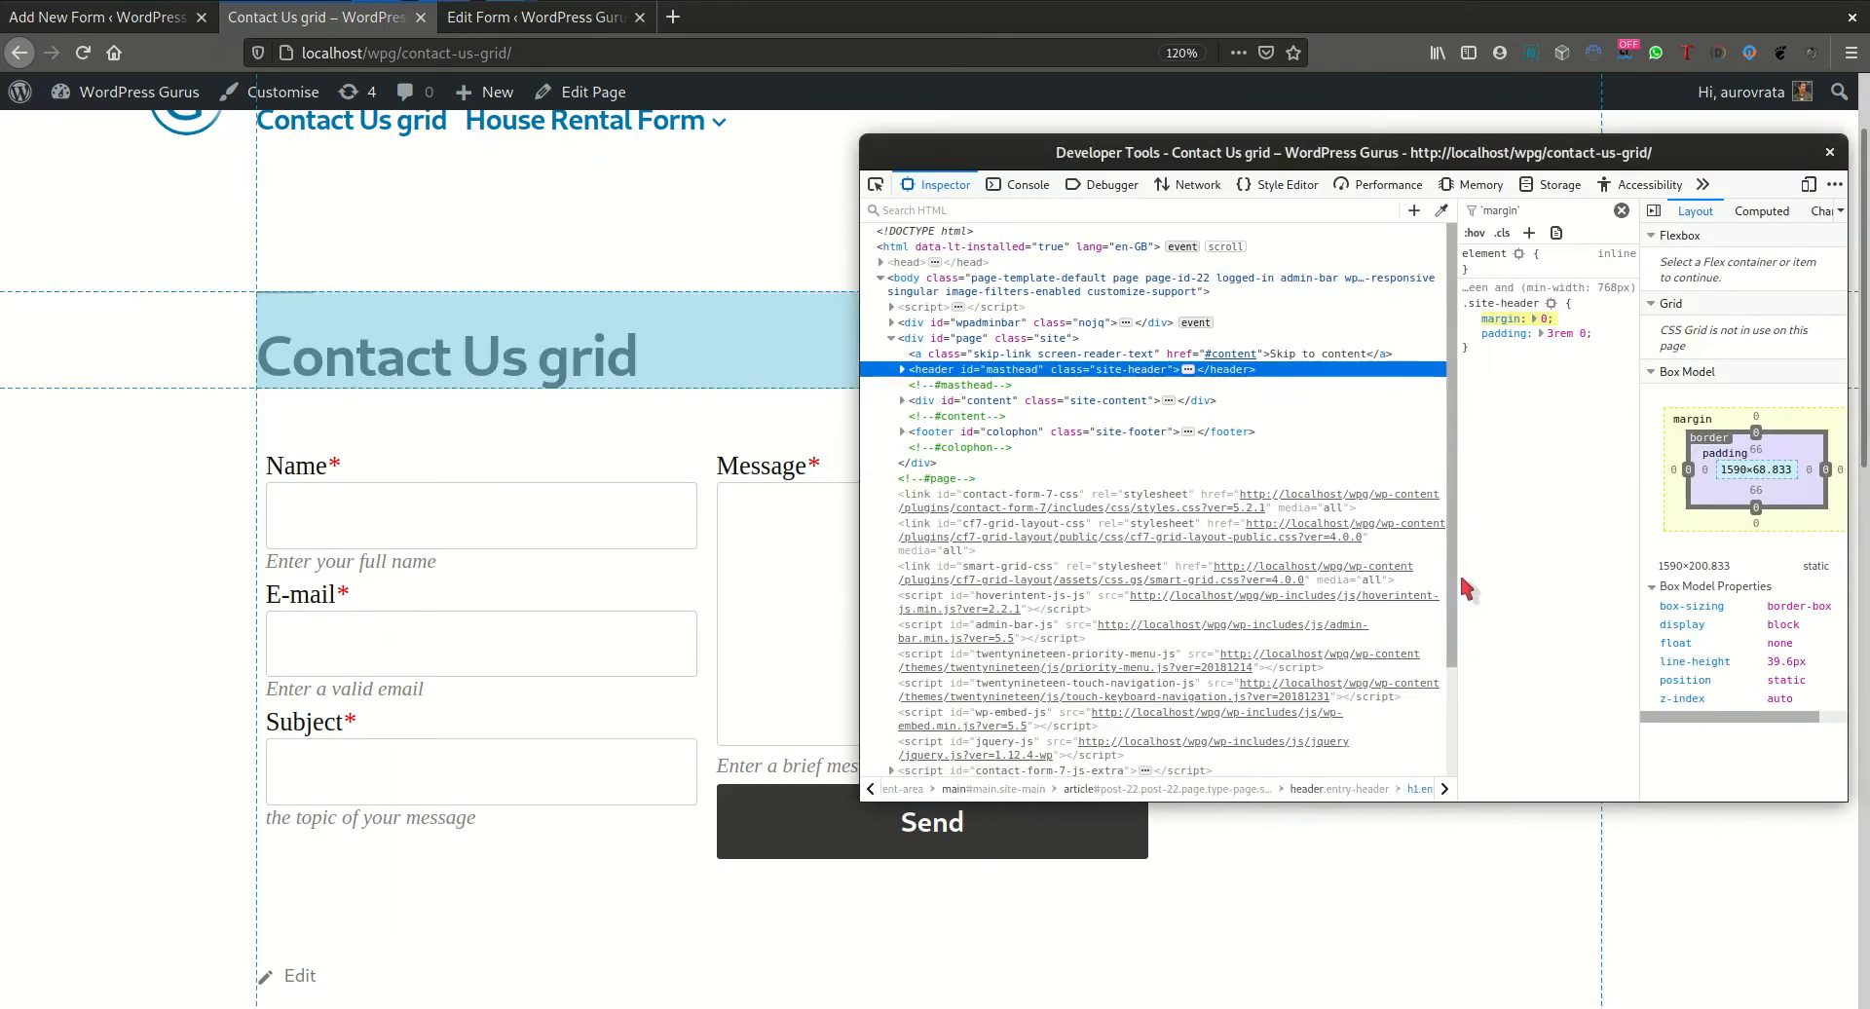
{"action": "left_click", "coordinate": [1809, 185]}
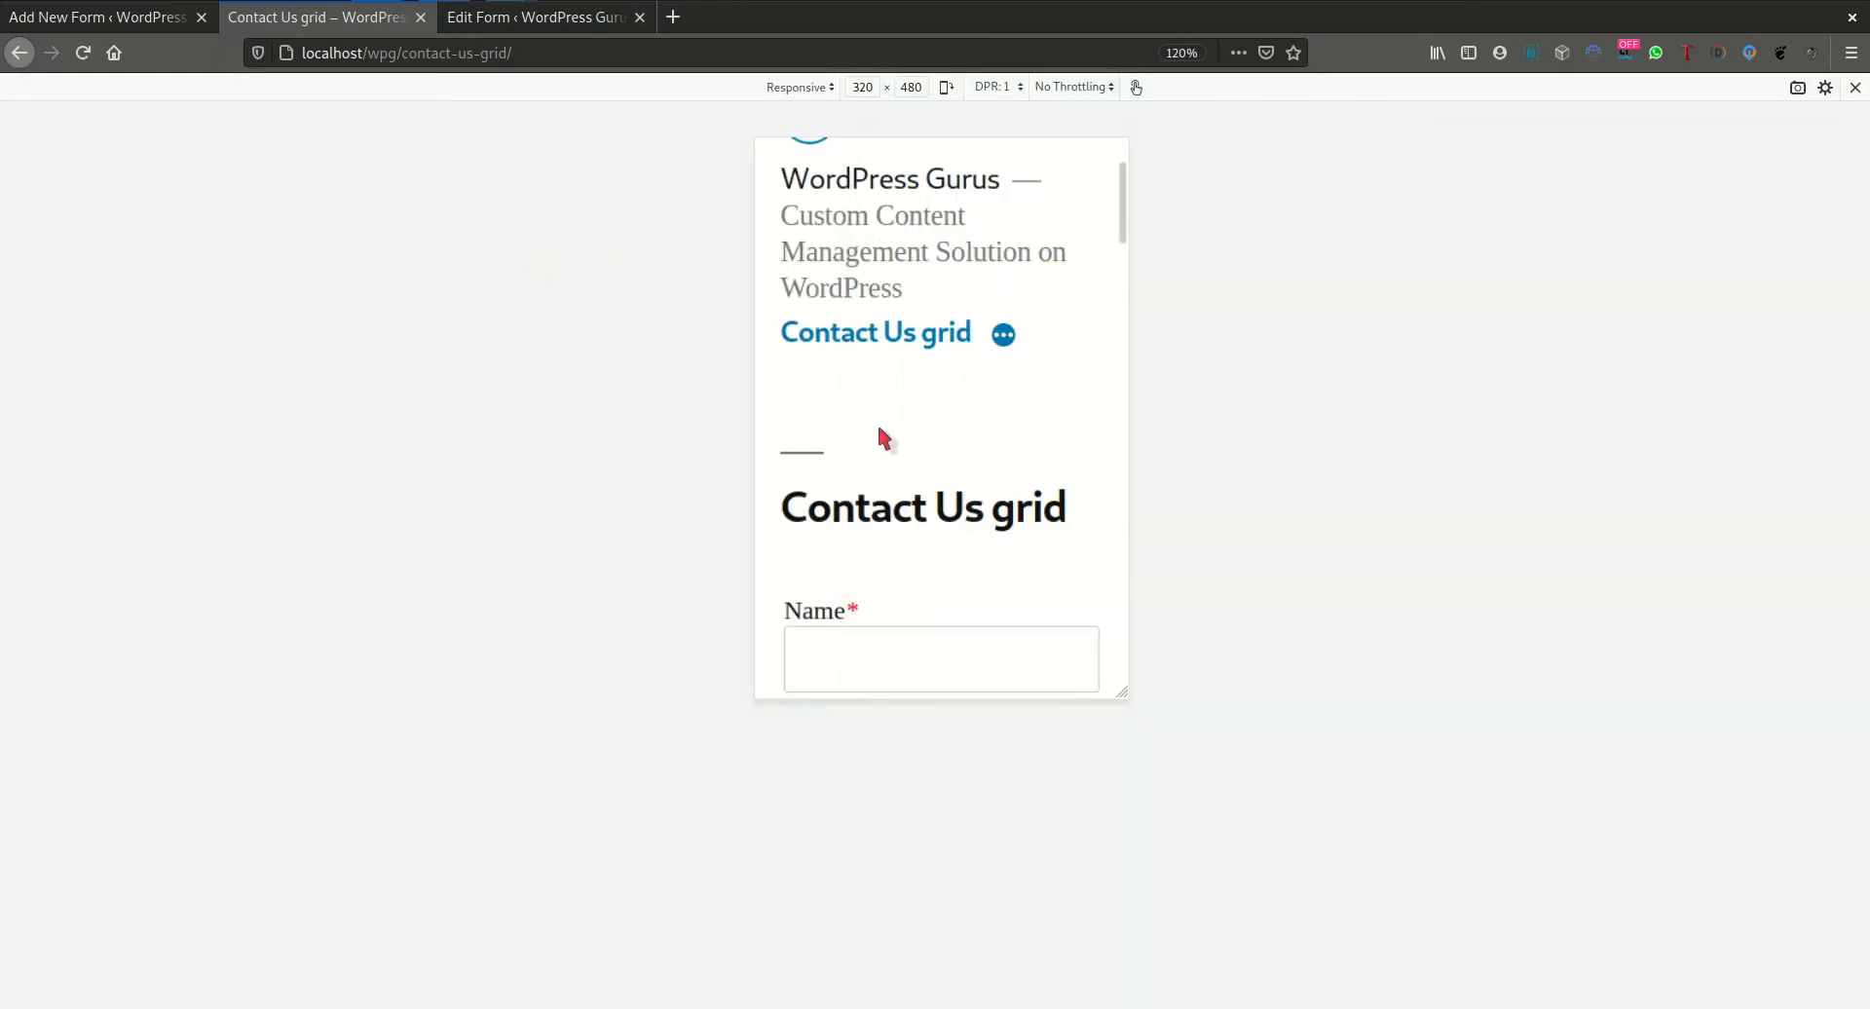
- Examine the Contact Us grid form in the 320 × 480 mobile view and exit responsive design mode
{"action": "scroll", "coordinate": [877, 429], "scroll_direction": "down", "scroll_amount": 5}
{"action": "scroll", "coordinate": [882, 429], "scroll_direction": "down", "scroll_amount": 5}
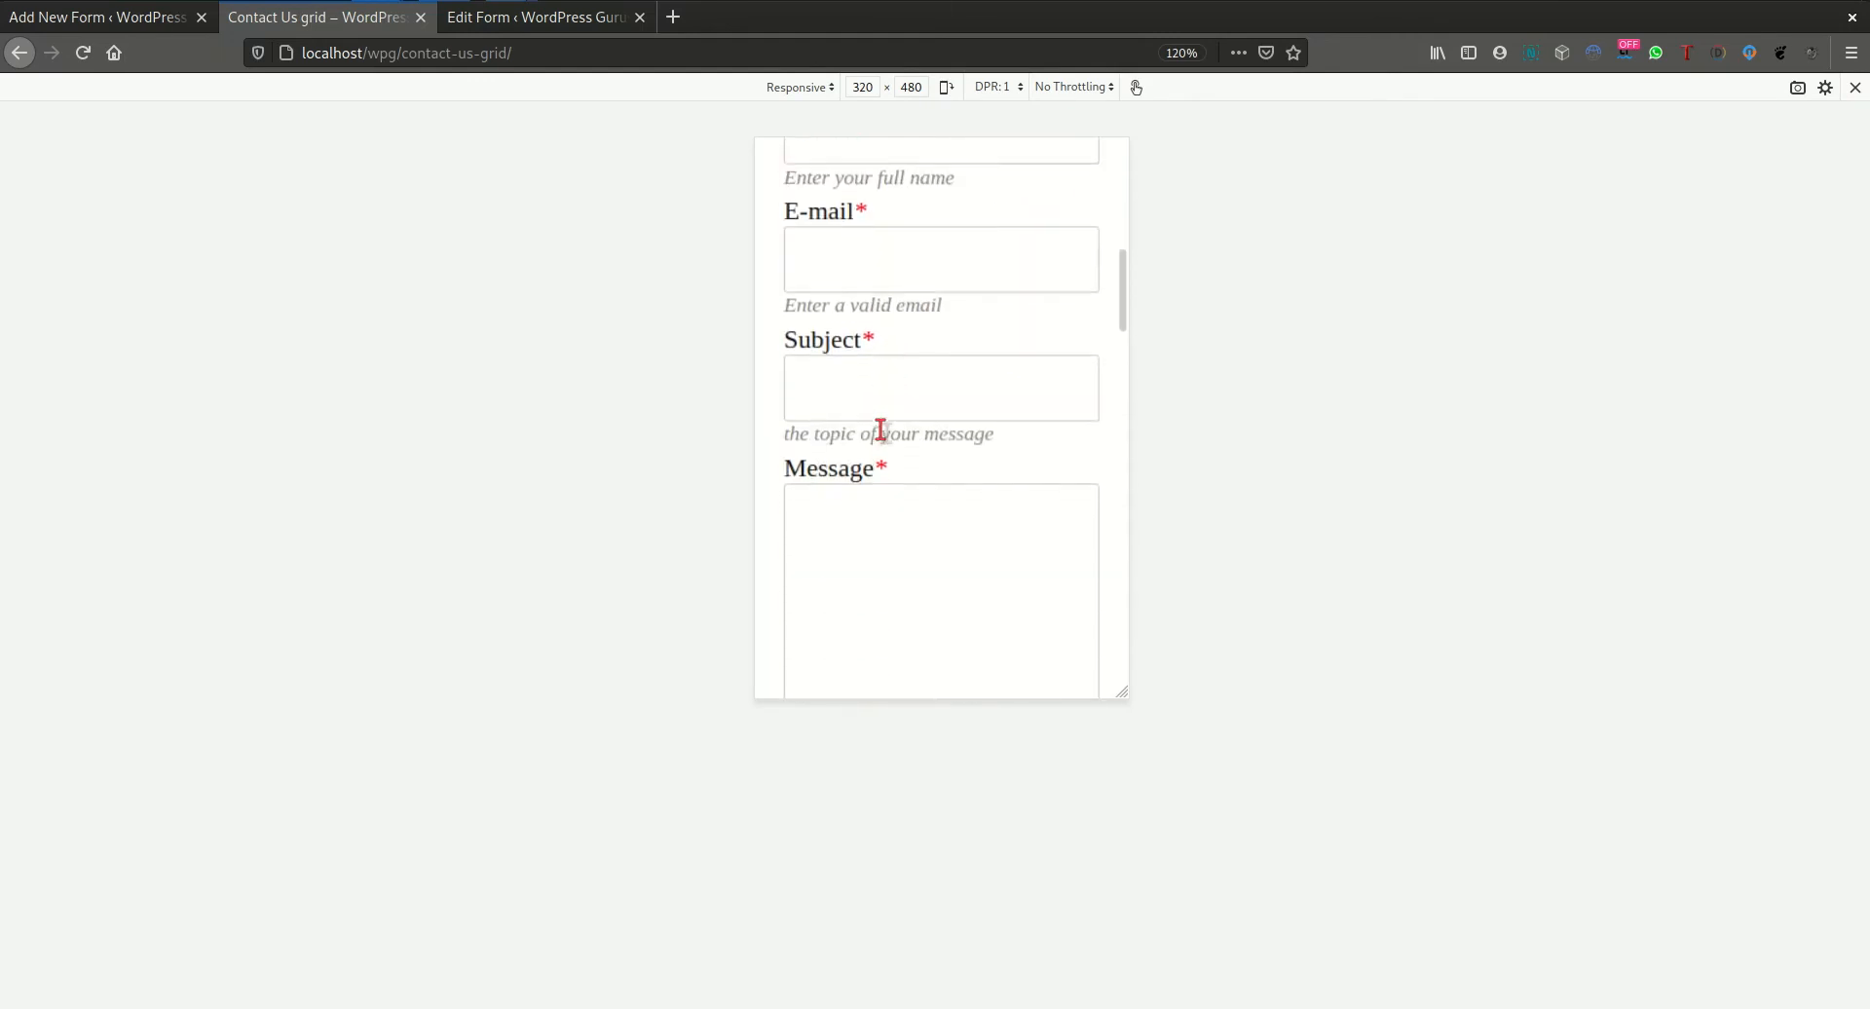
{"action": "scroll", "coordinate": [881, 430], "scroll_direction": "up", "scroll_amount": 8}
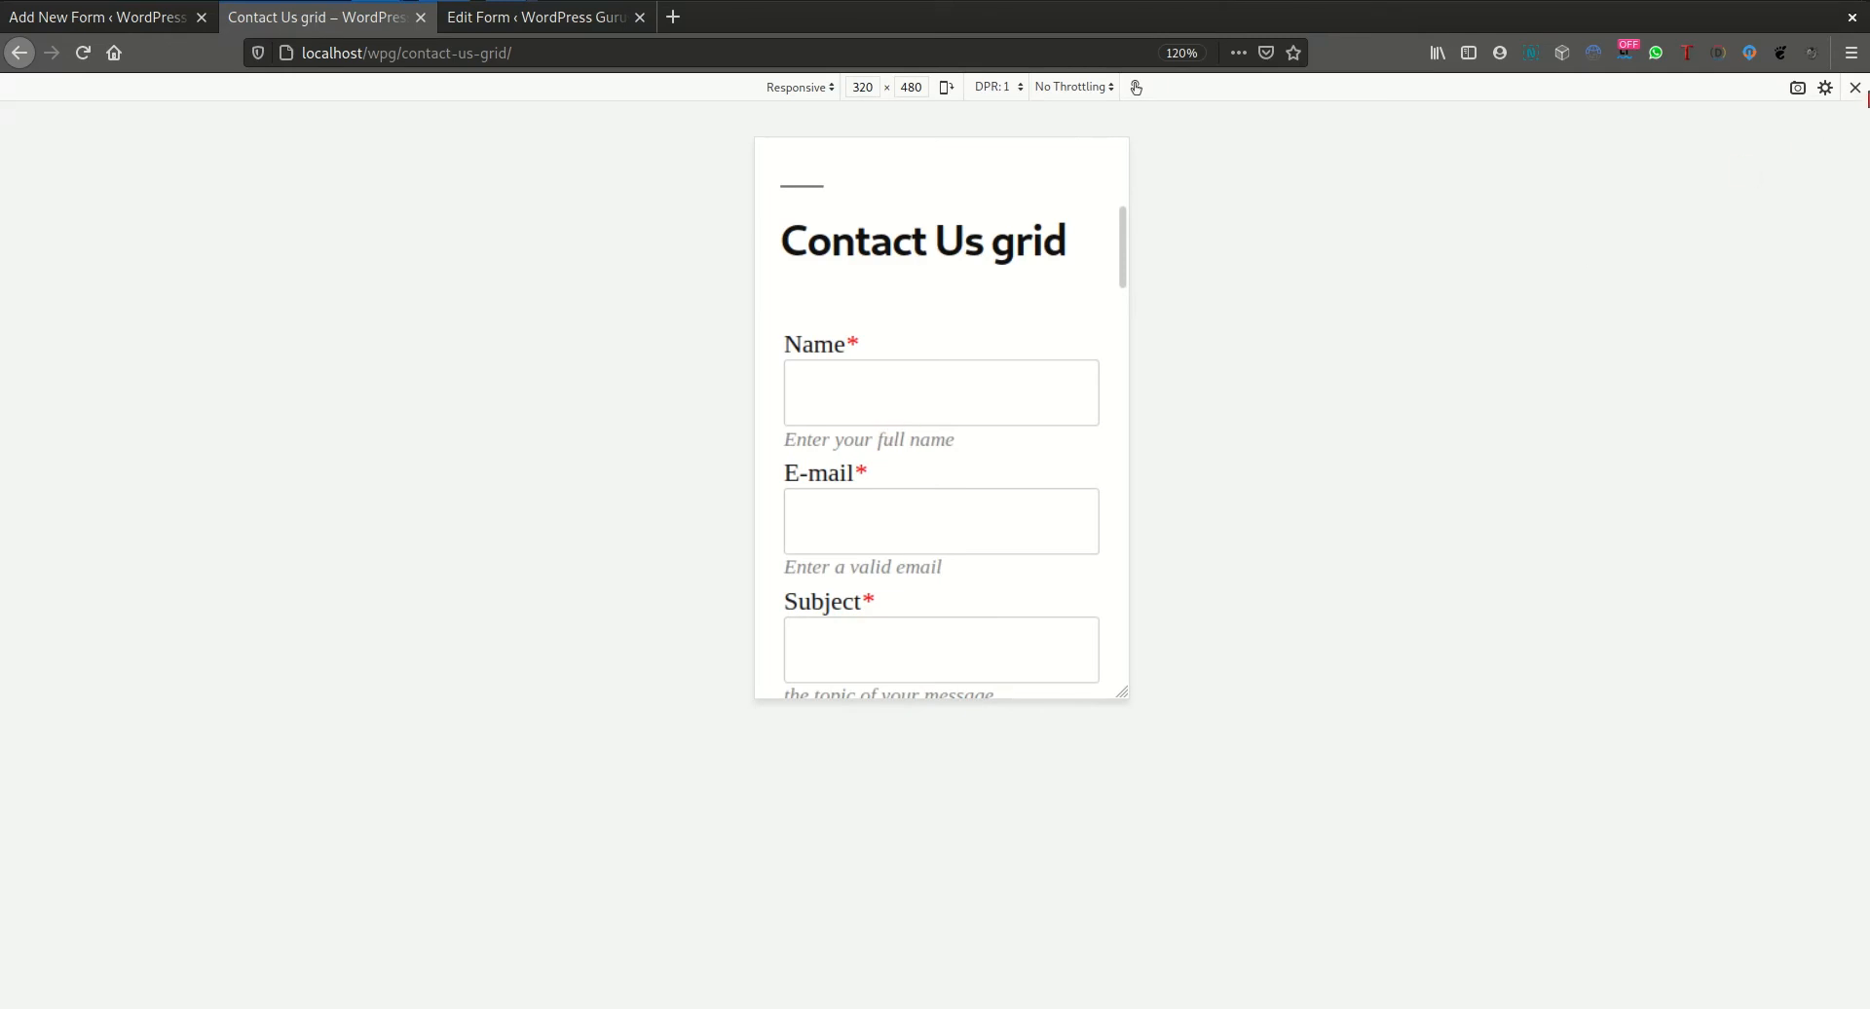
{"action": "left_click", "coordinate": [1855, 88]}
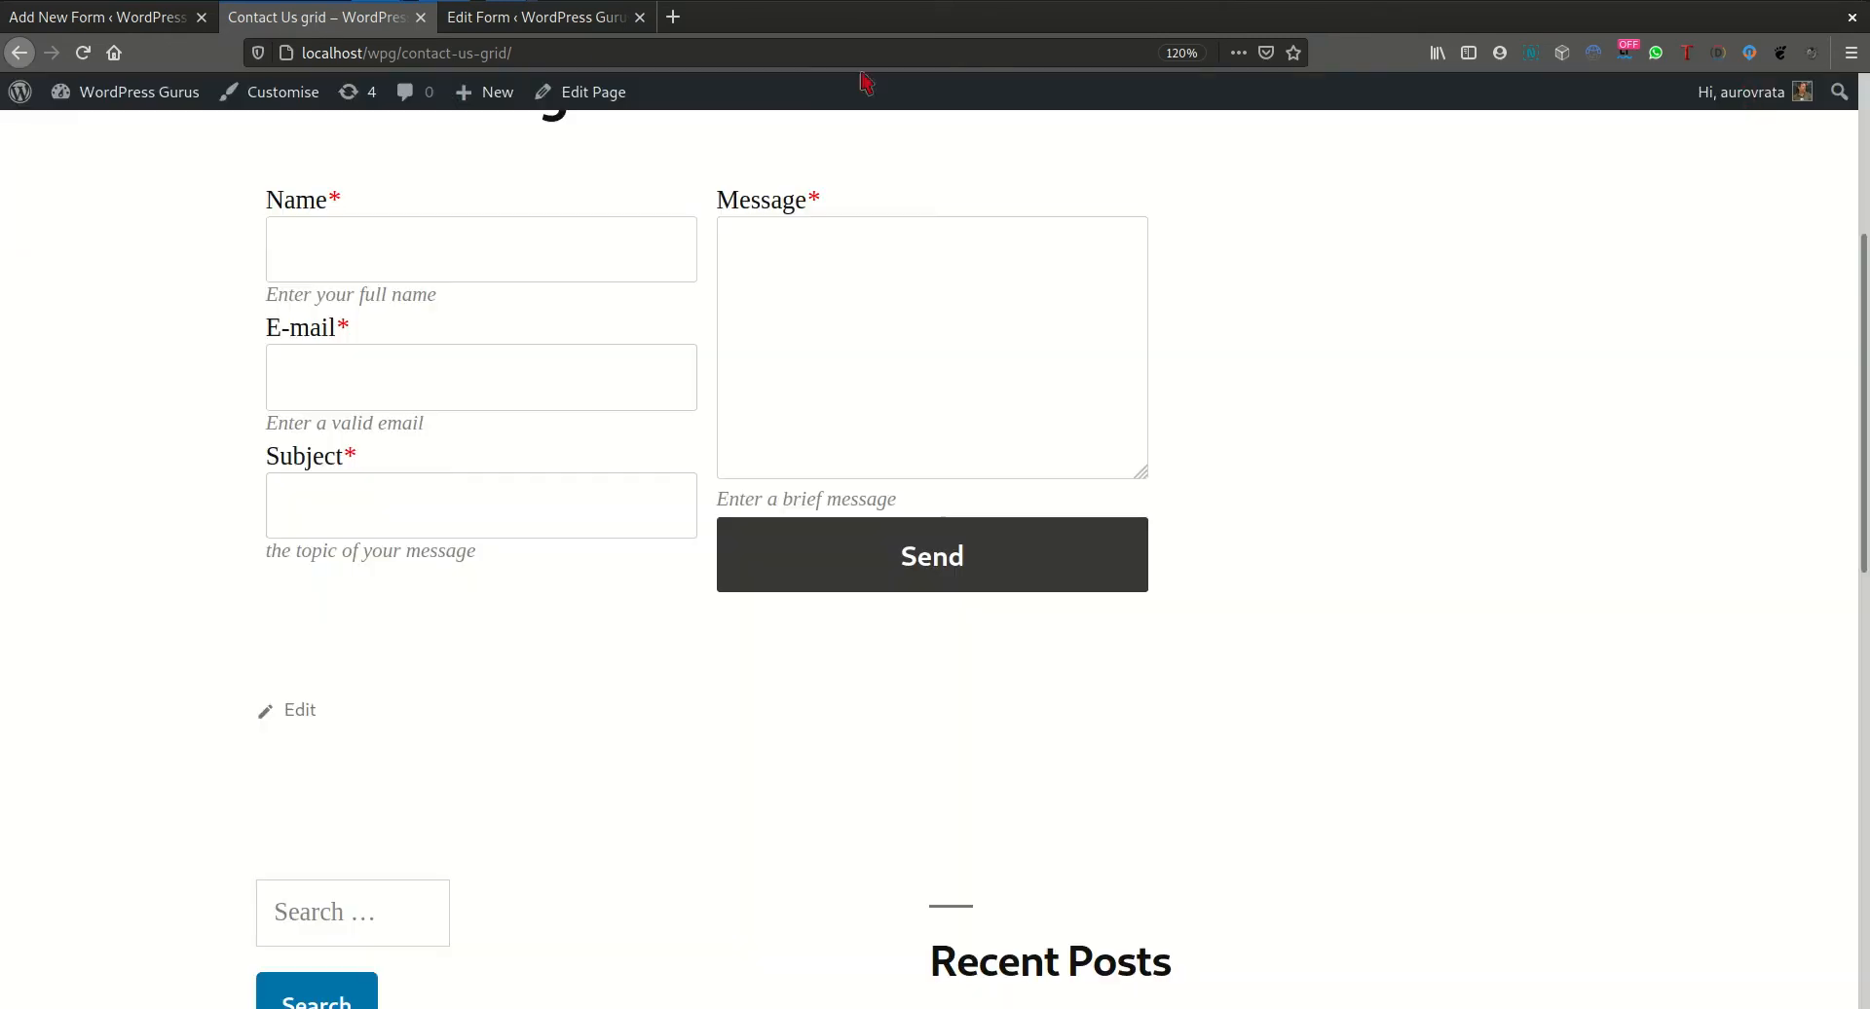
- Delete all the default HTML code of the new form and return to the grid editor
{"action": "left_click", "coordinate": [127, 17]}
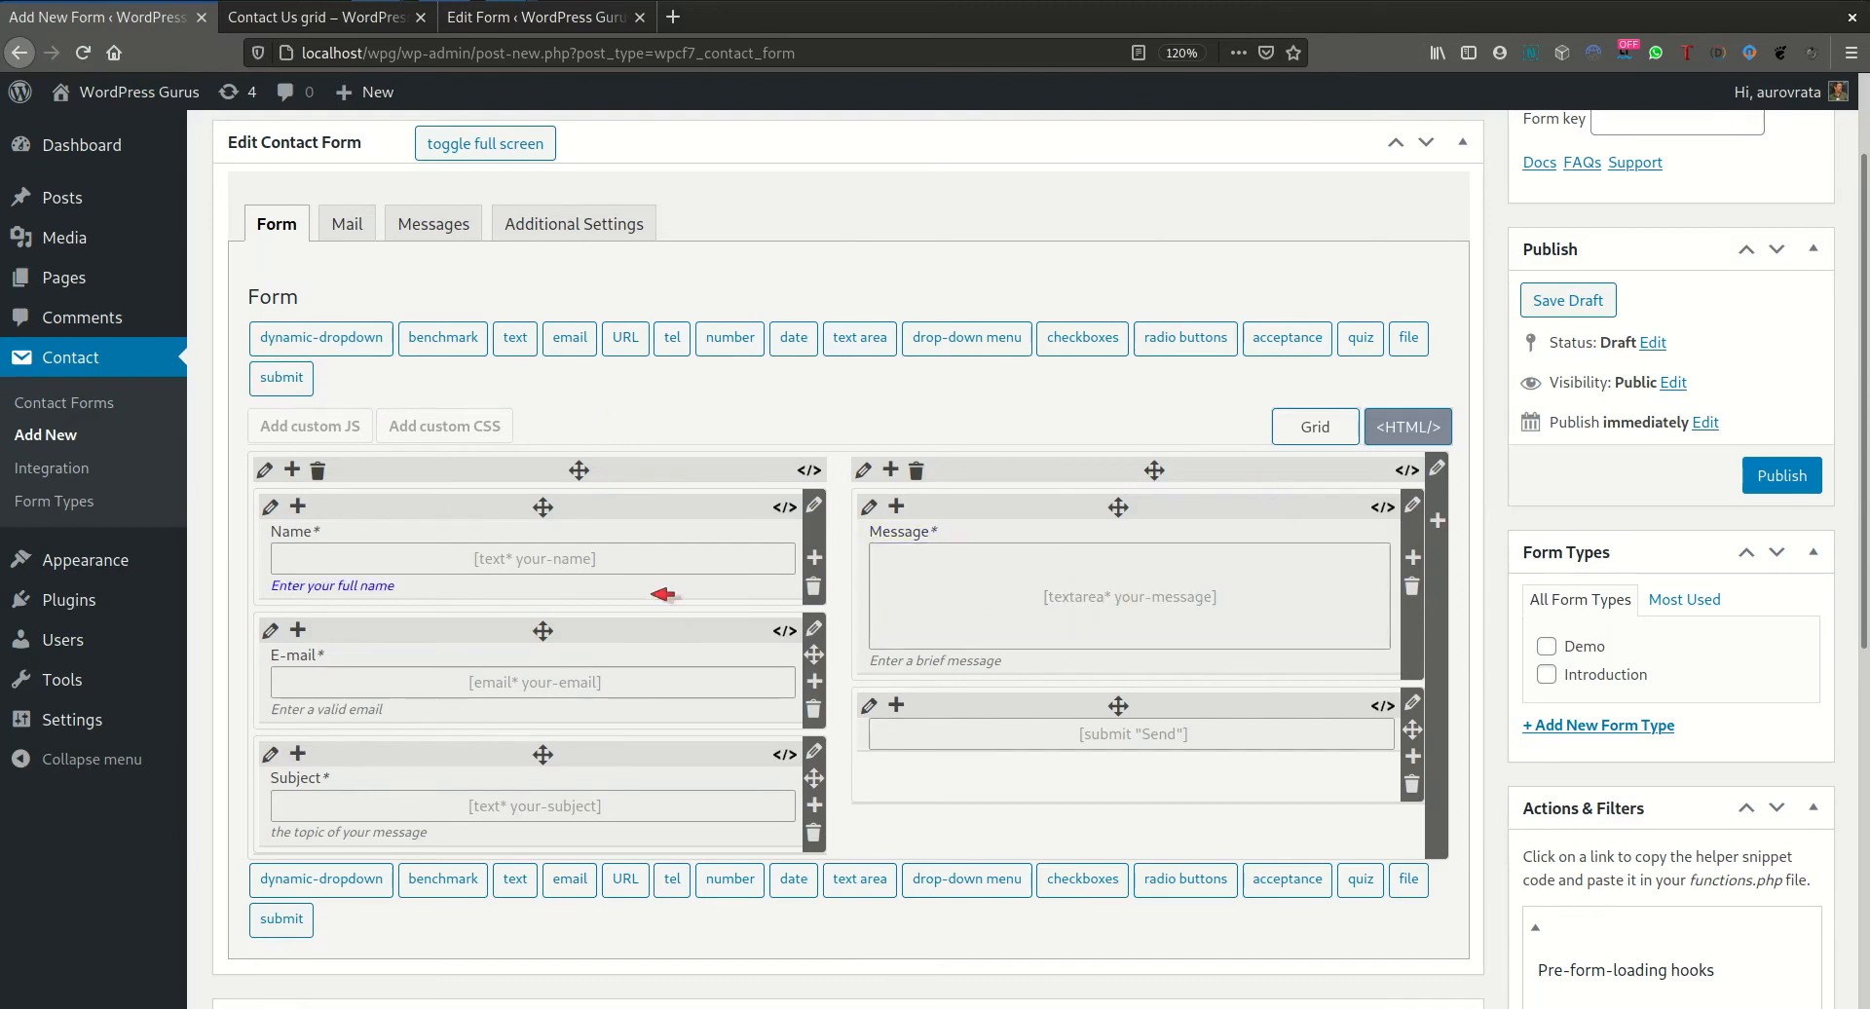
{"action": "left_click", "coordinate": [1405, 425]}
{"action": "scroll", "coordinate": [926, 585], "scroll_direction": "down", "scroll_amount": 1}
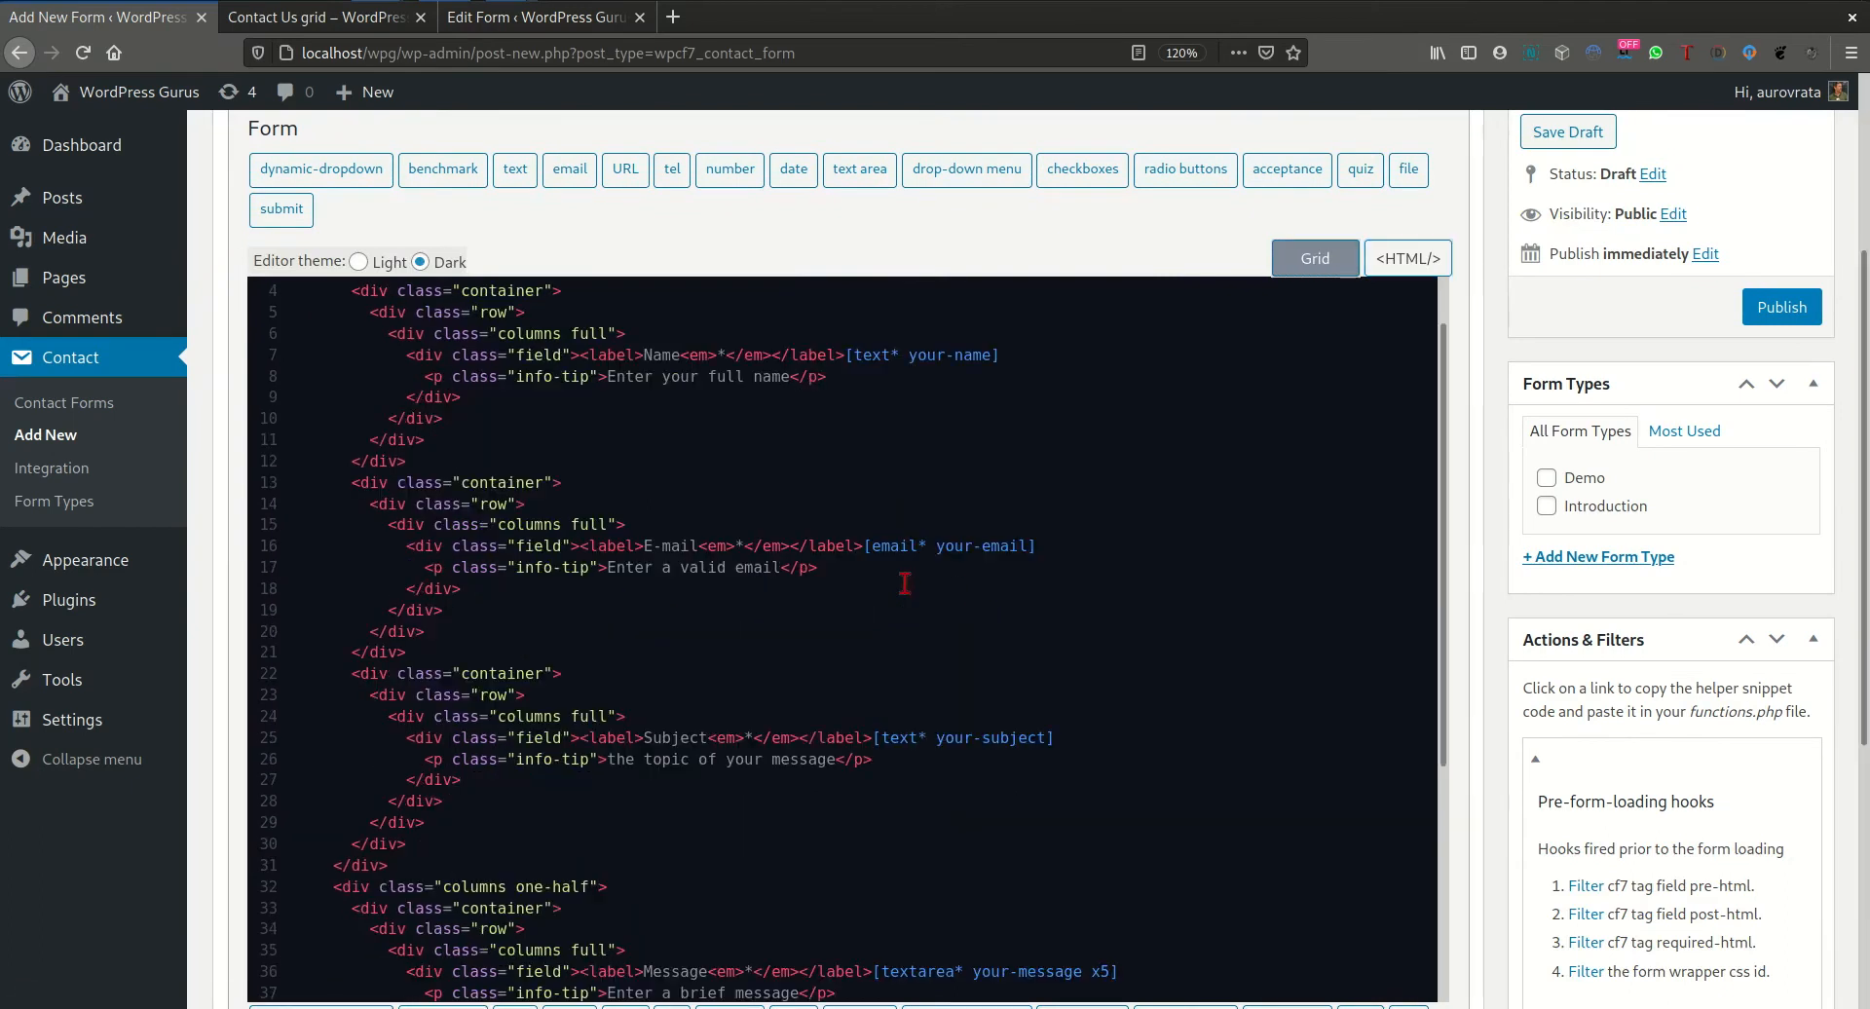
{"action": "key", "text": "Delete"}
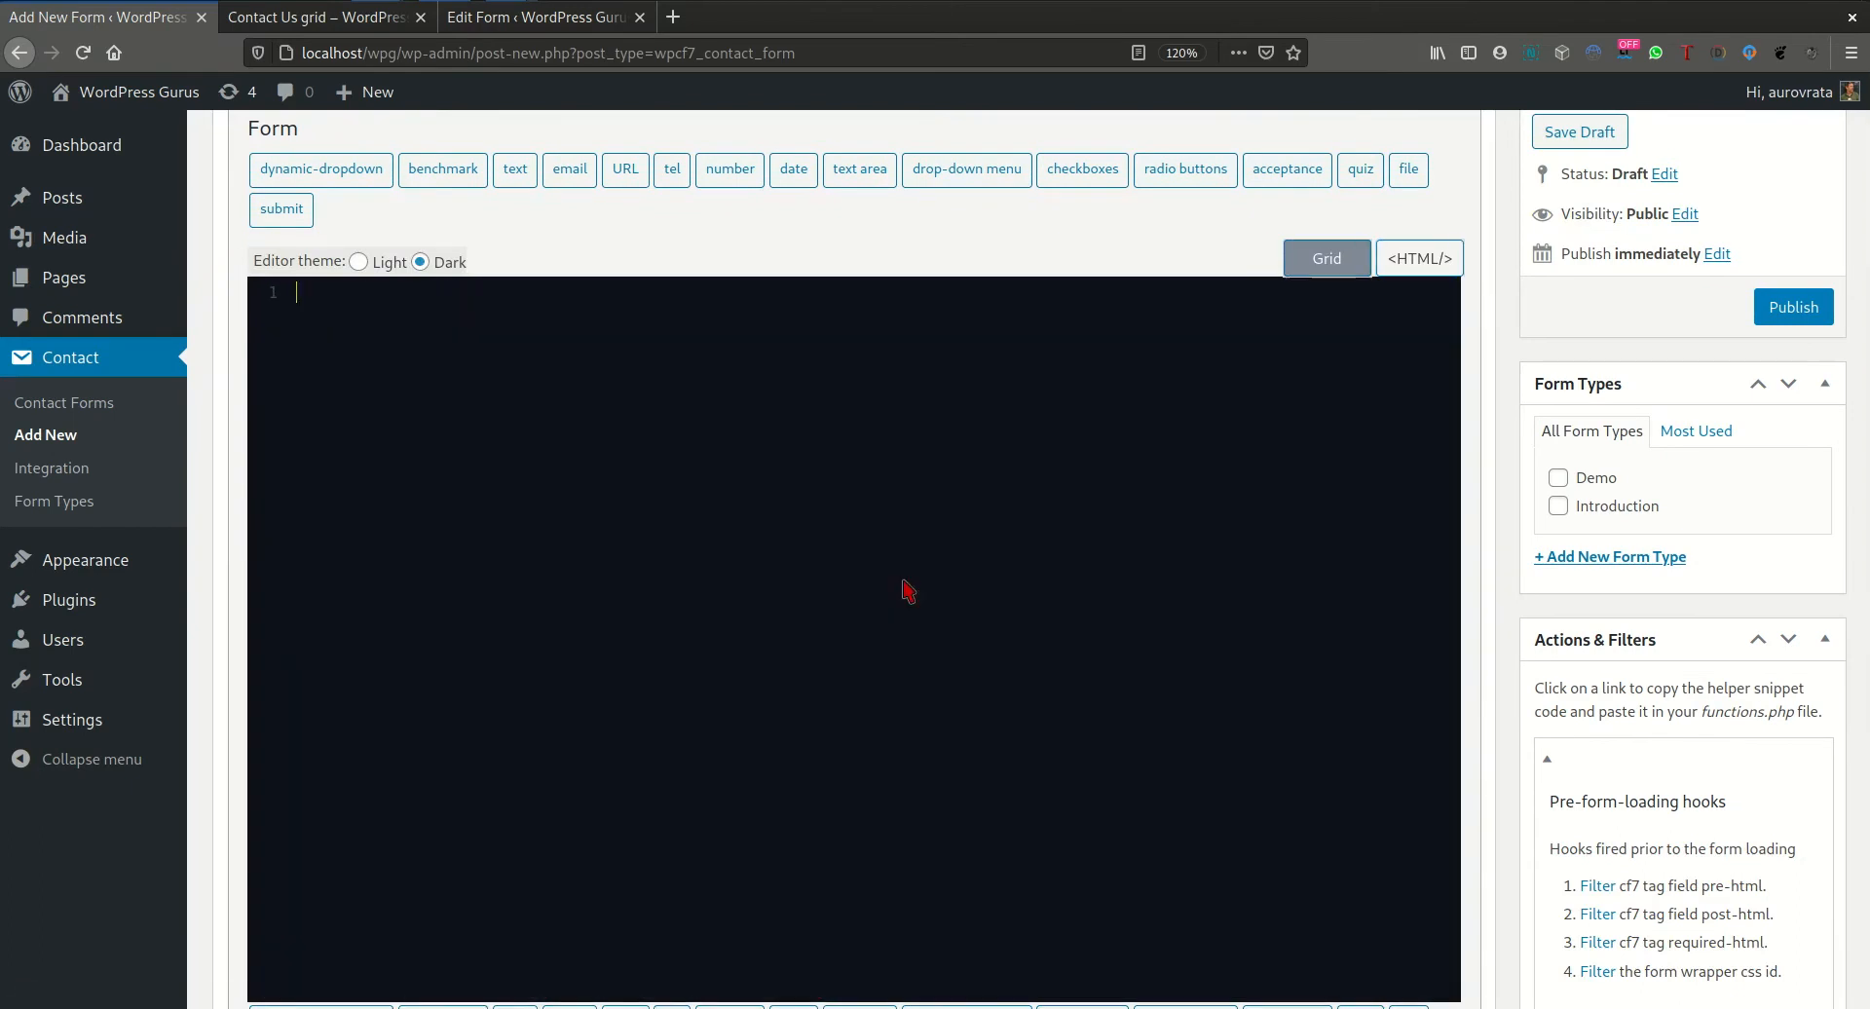
{"action": "left_click", "coordinate": [1313, 265]}
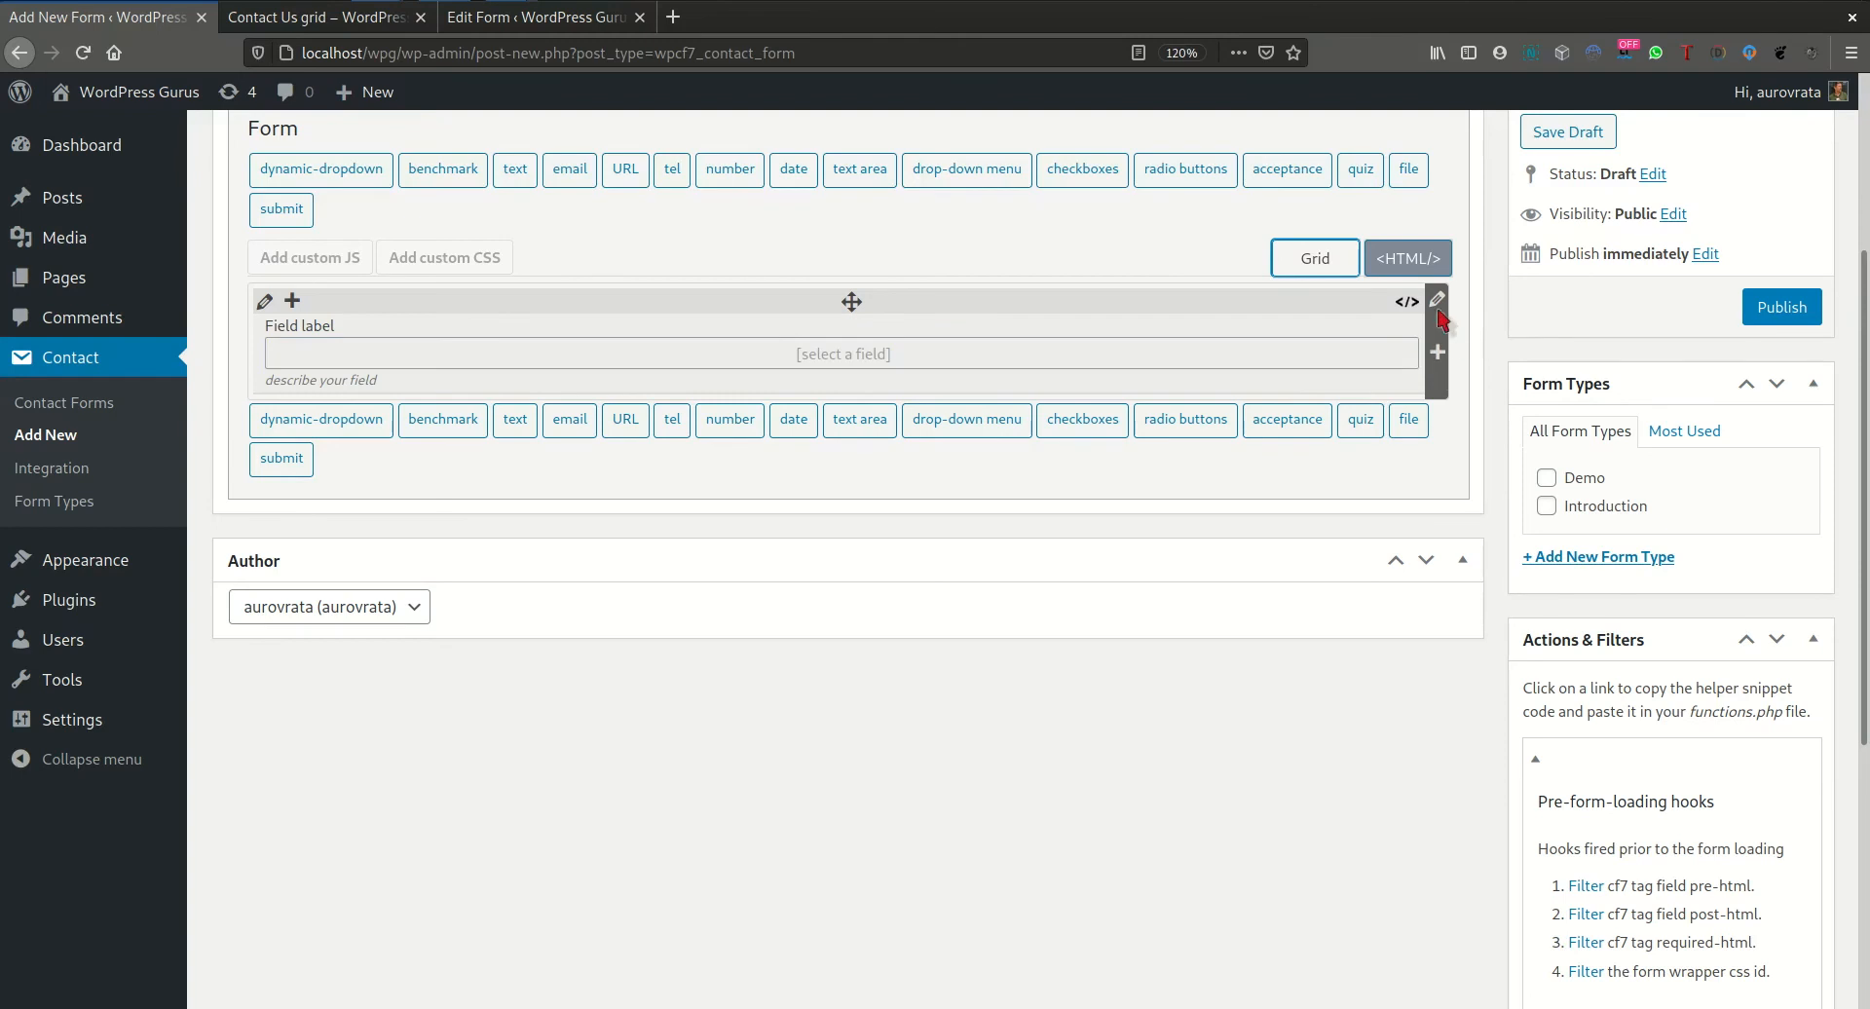
- Add three rows below the form's first grid row, and delete the fourth row
{"action": "left_click", "coordinate": [1438, 353]}
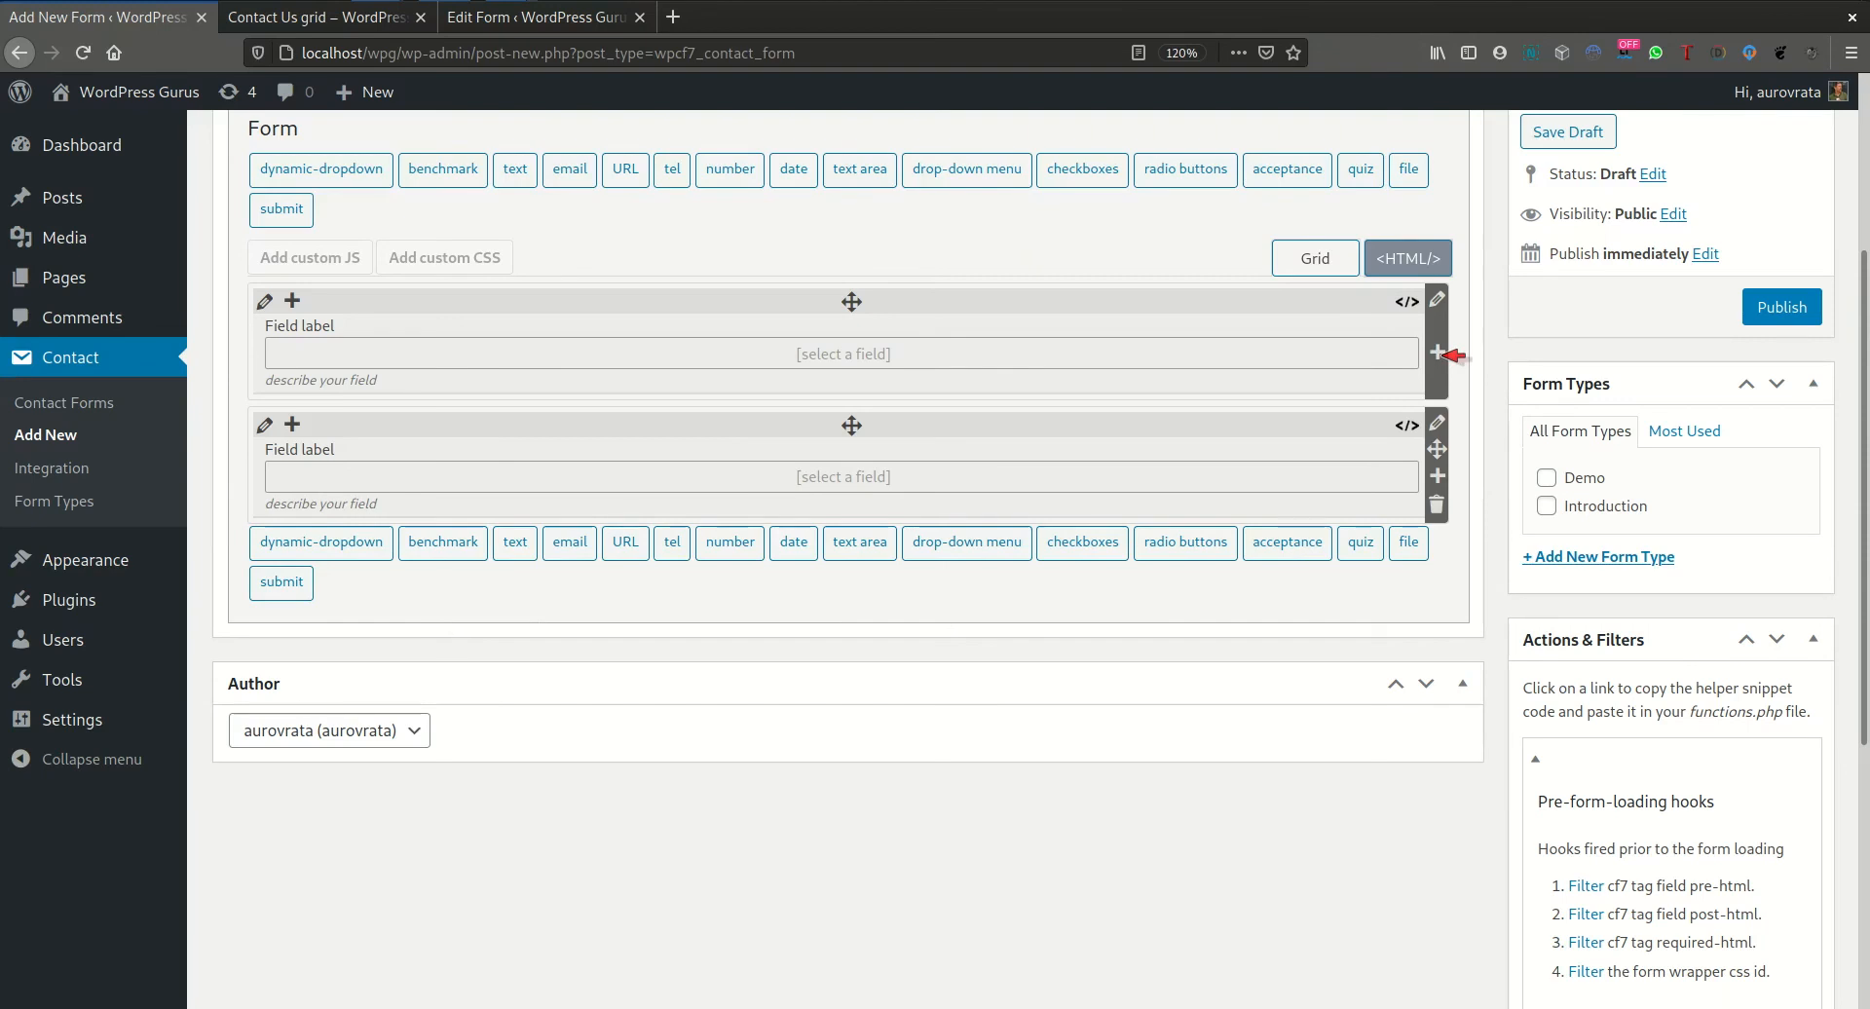
{"action": "left_click", "coordinate": [1438, 475]}
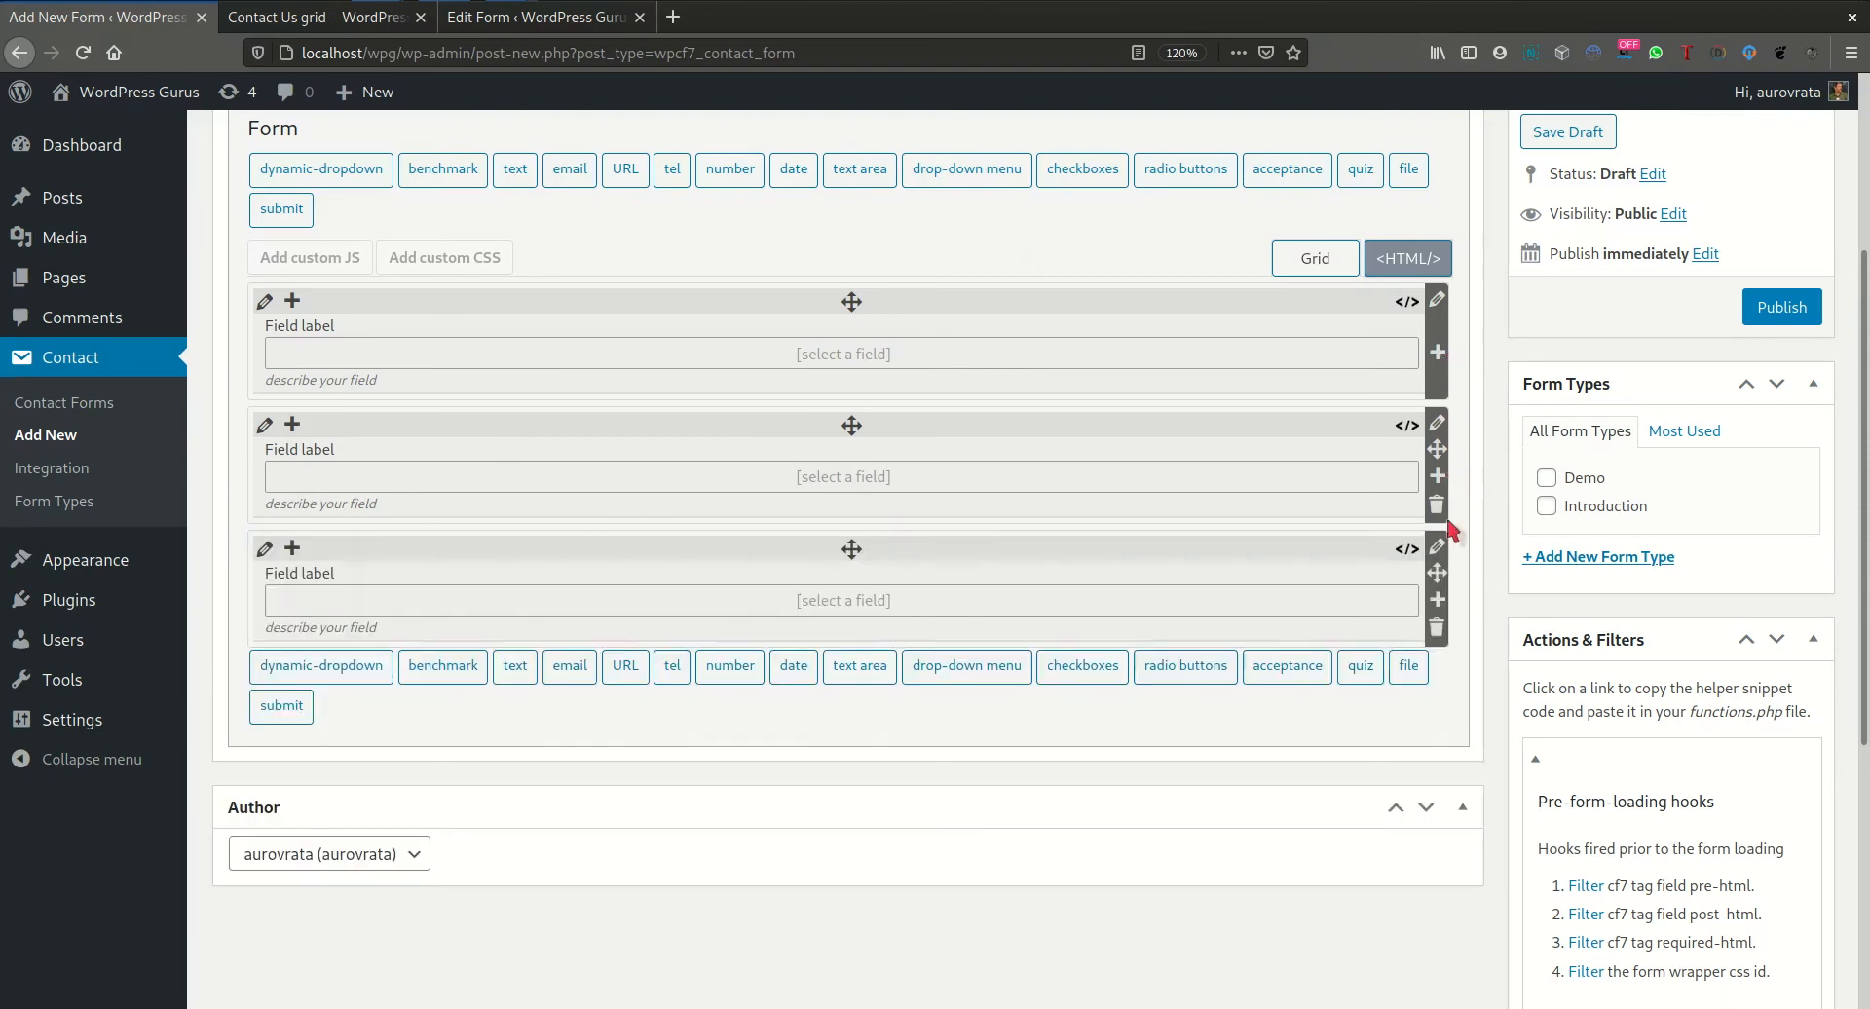
{"action": "left_click", "coordinate": [1438, 599]}
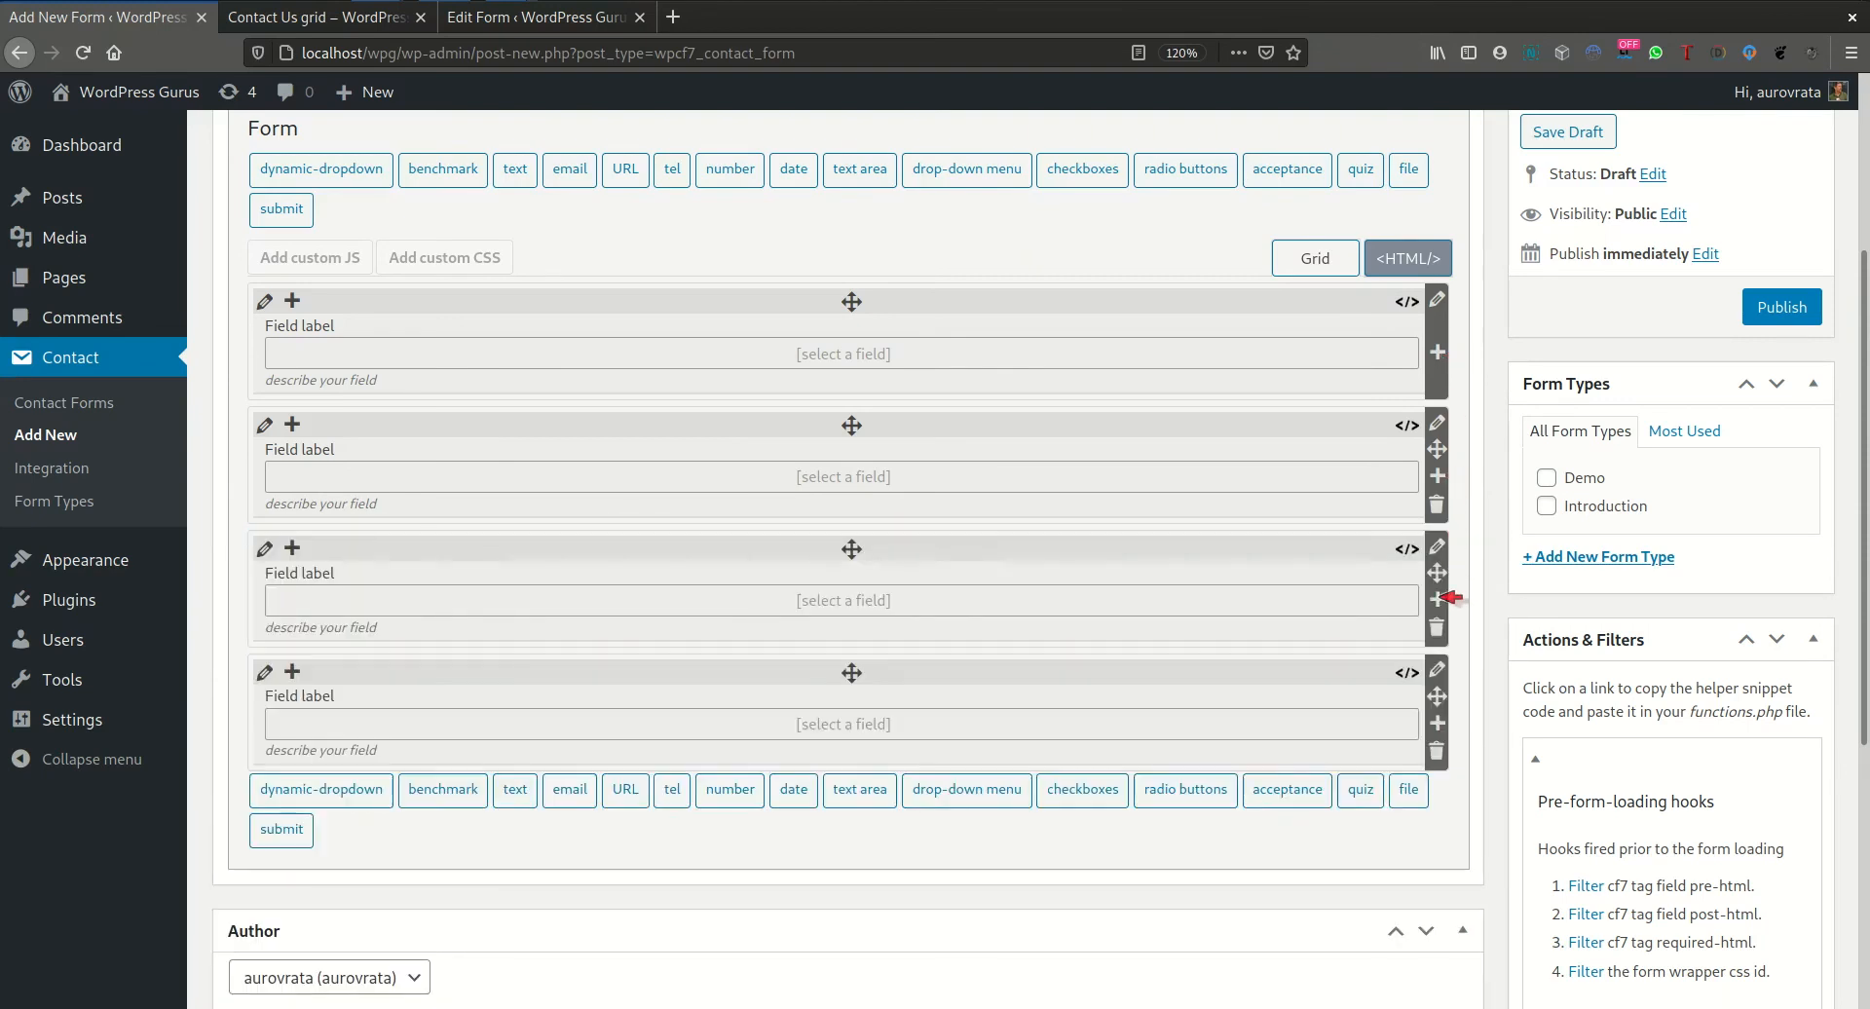
{"action": "left_click", "coordinate": [1440, 751]}
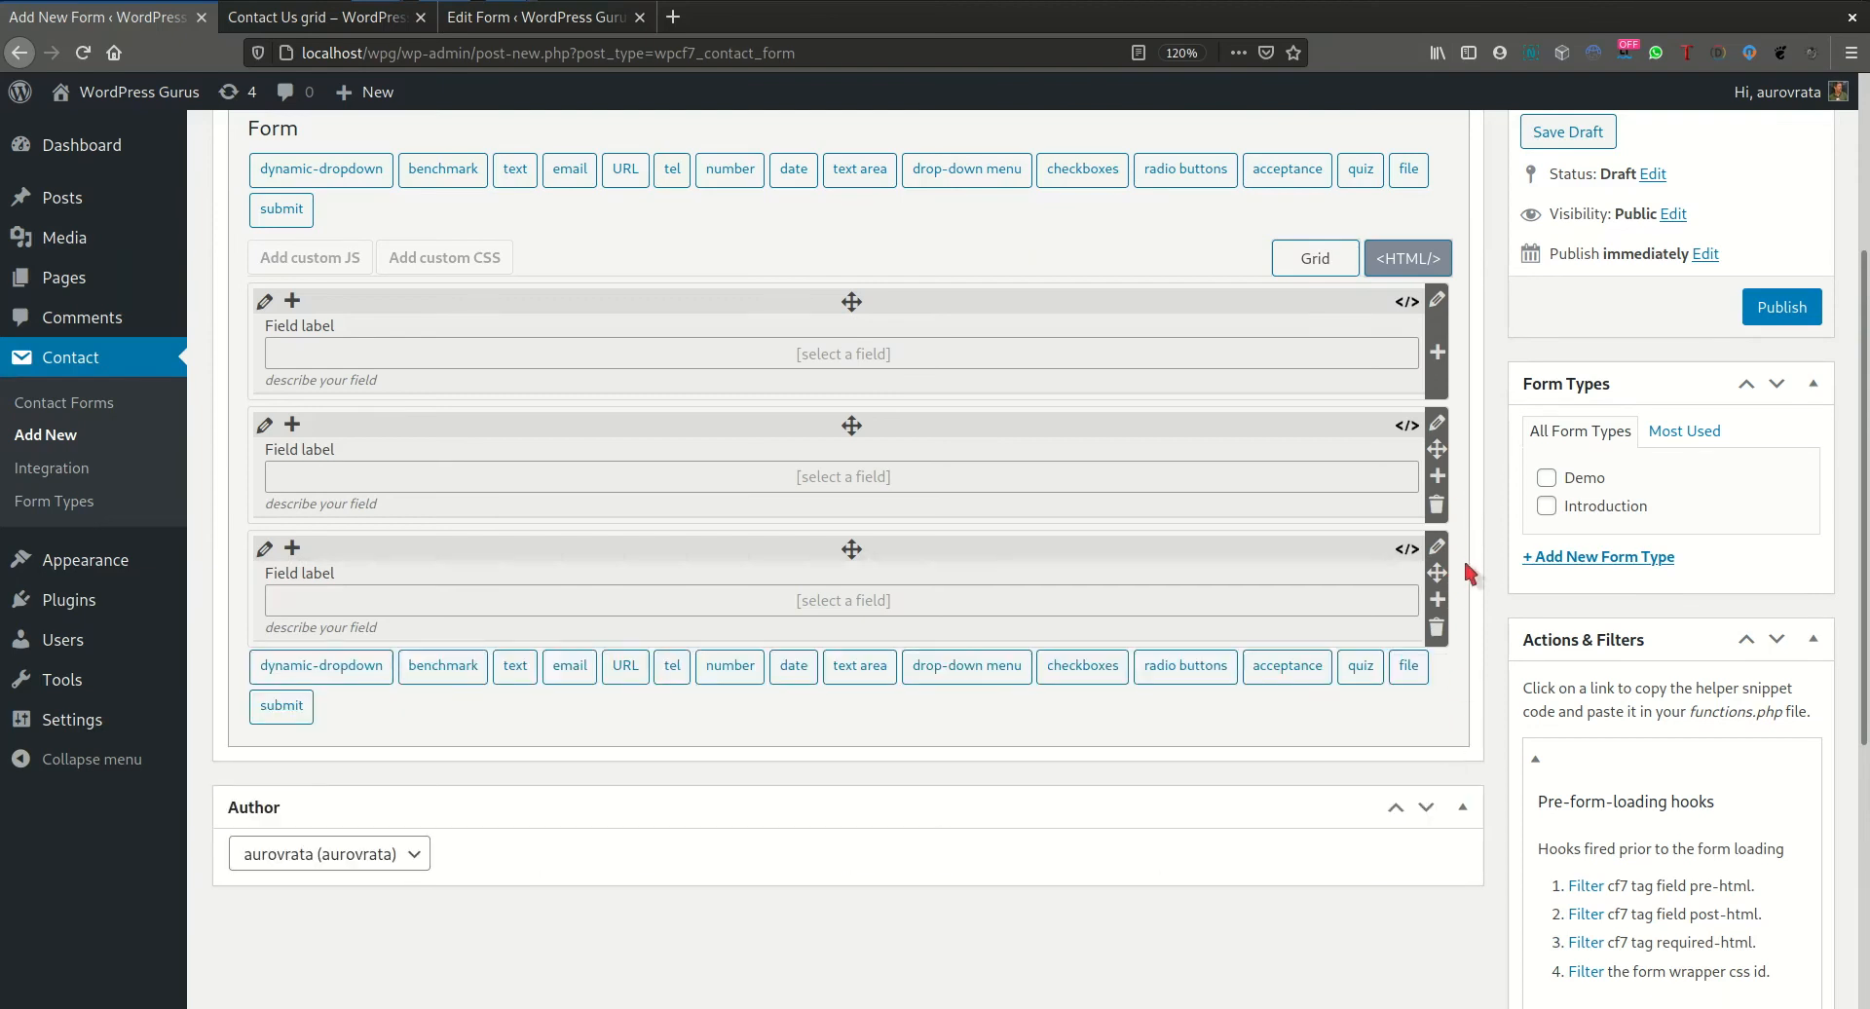
- Move the form's third row above the second, and label the second row's field Name
{"action": "left_click_drag", "start_coordinate": [1438, 571], "coordinate": [1449, 484]}
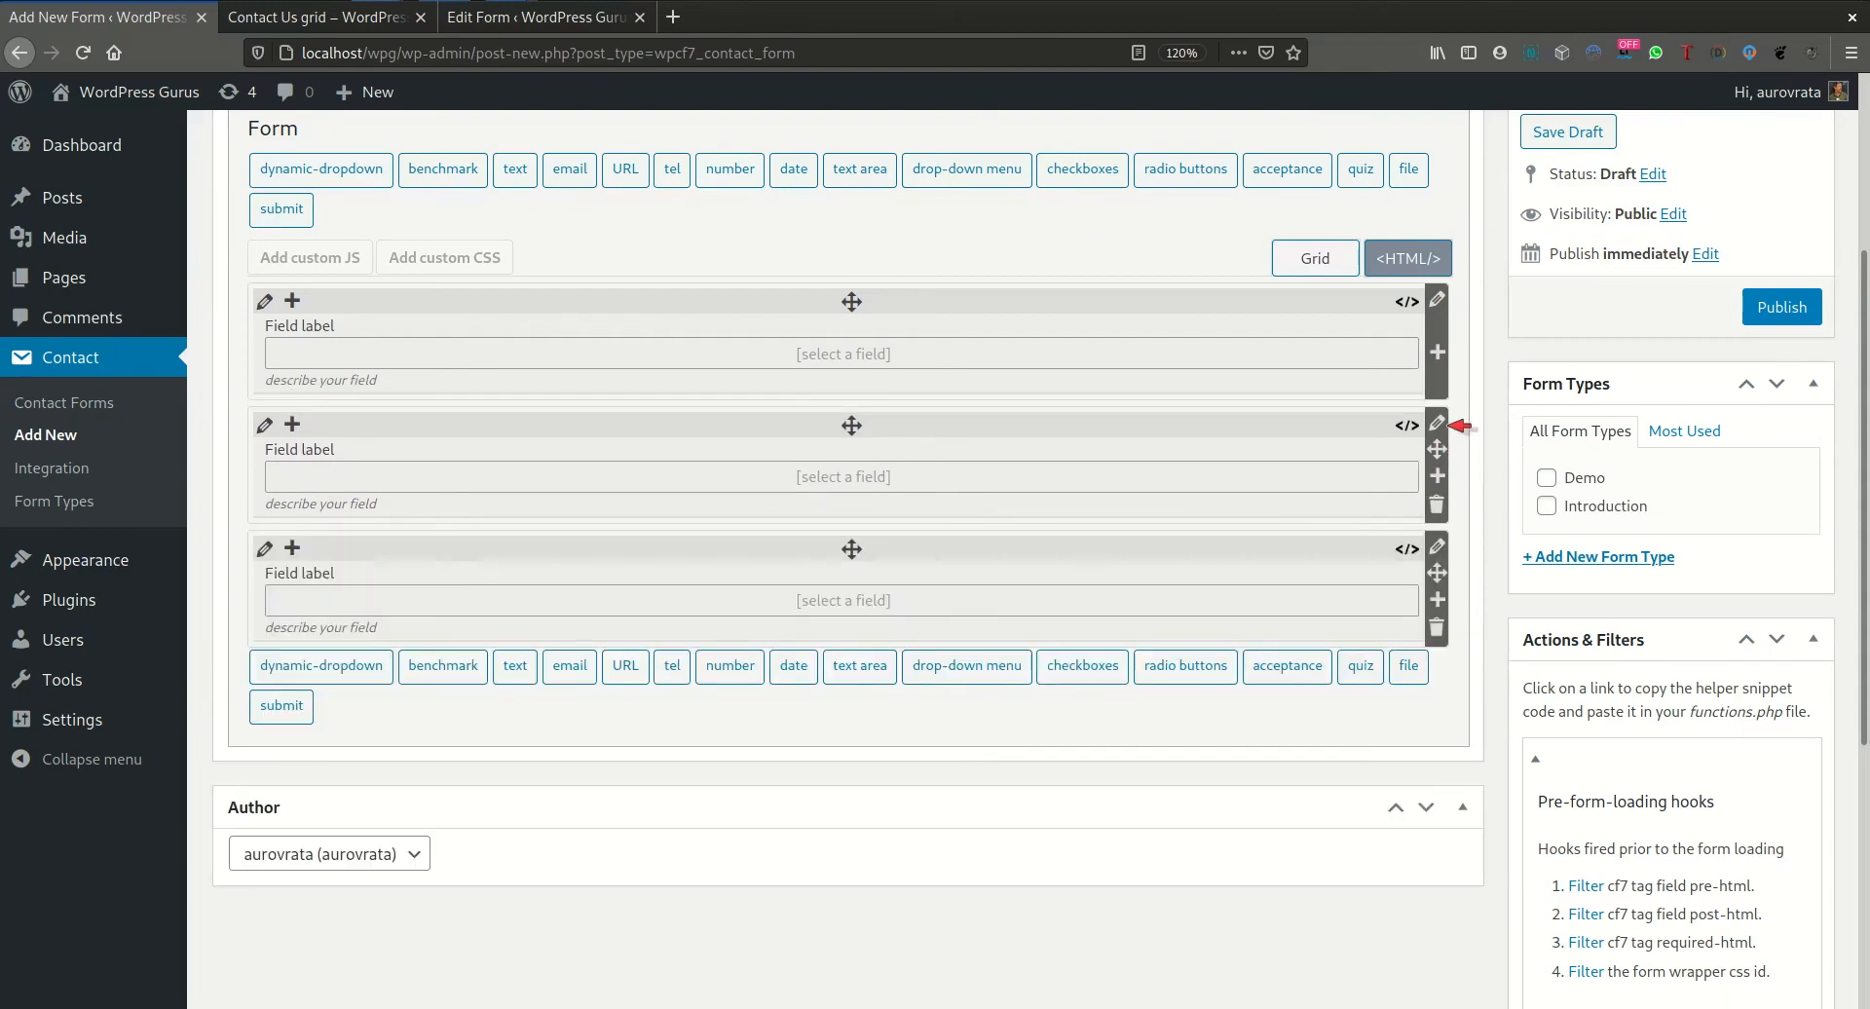
{"action": "left_click", "coordinate": [310, 449]}
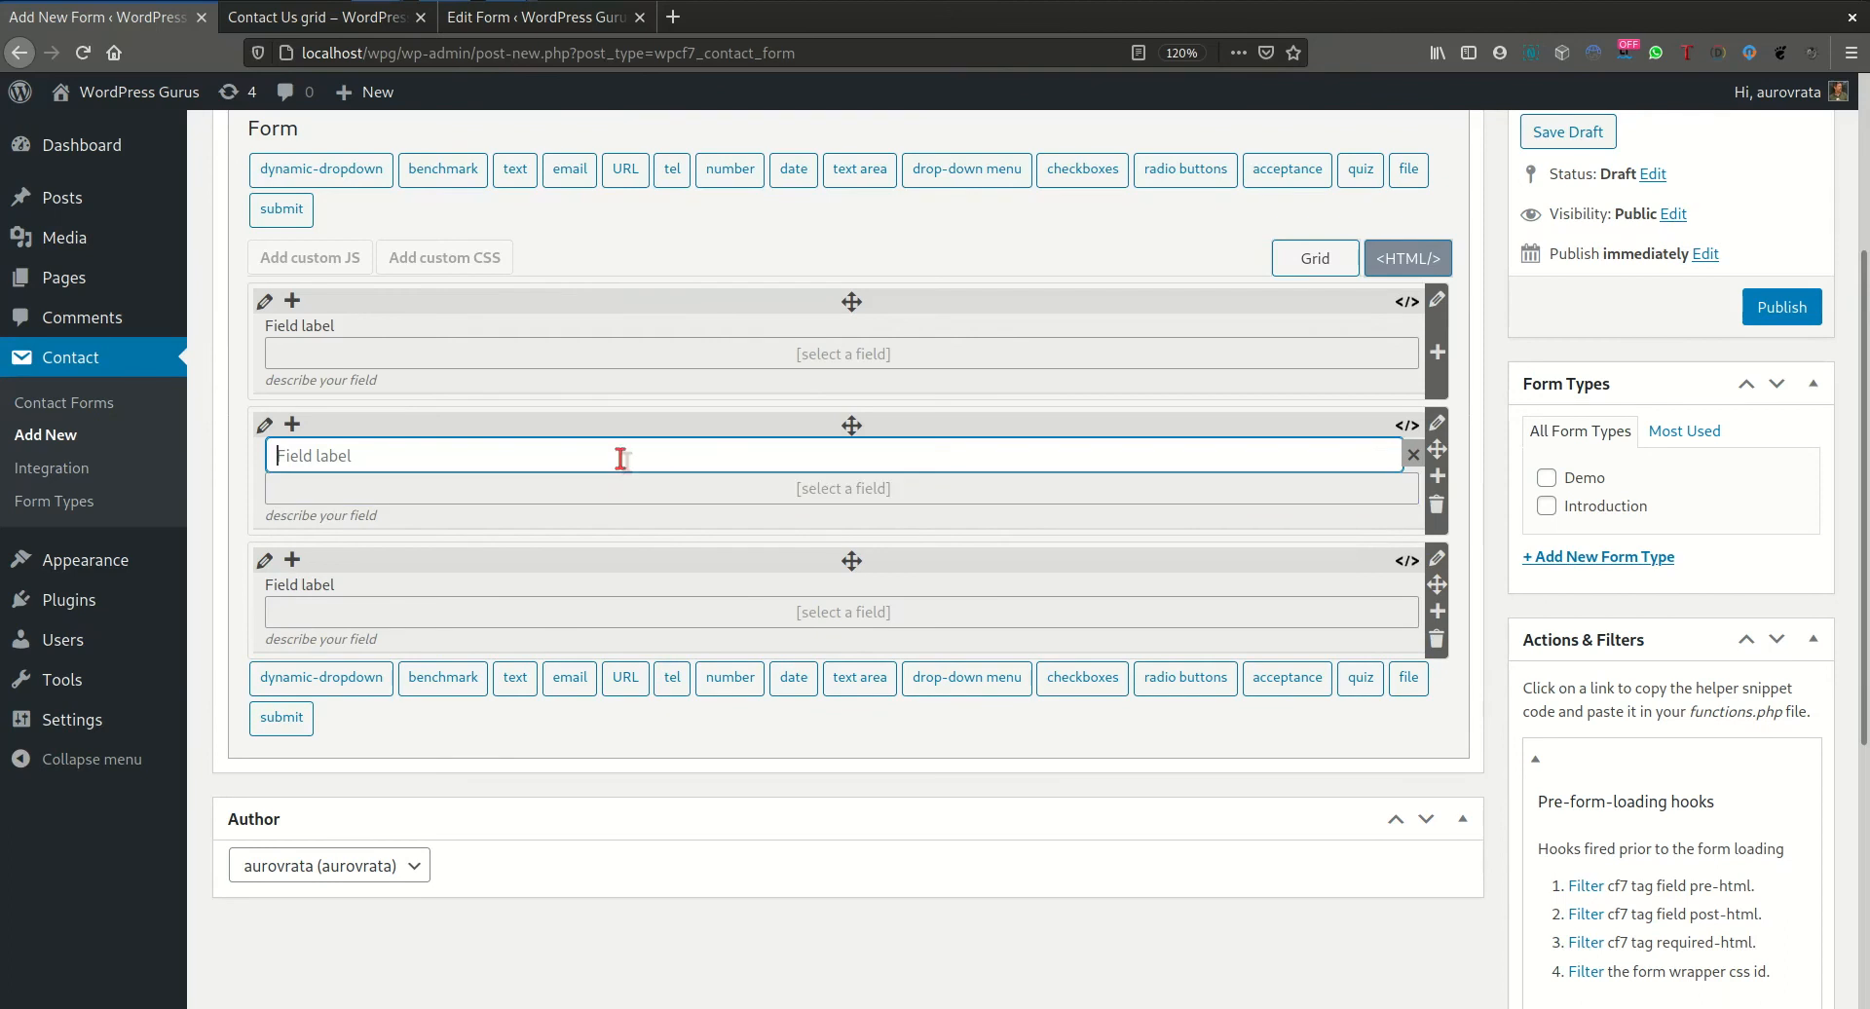
{"action": "type", "text": "Name"}
{"action": "key", "text": "Tab"}
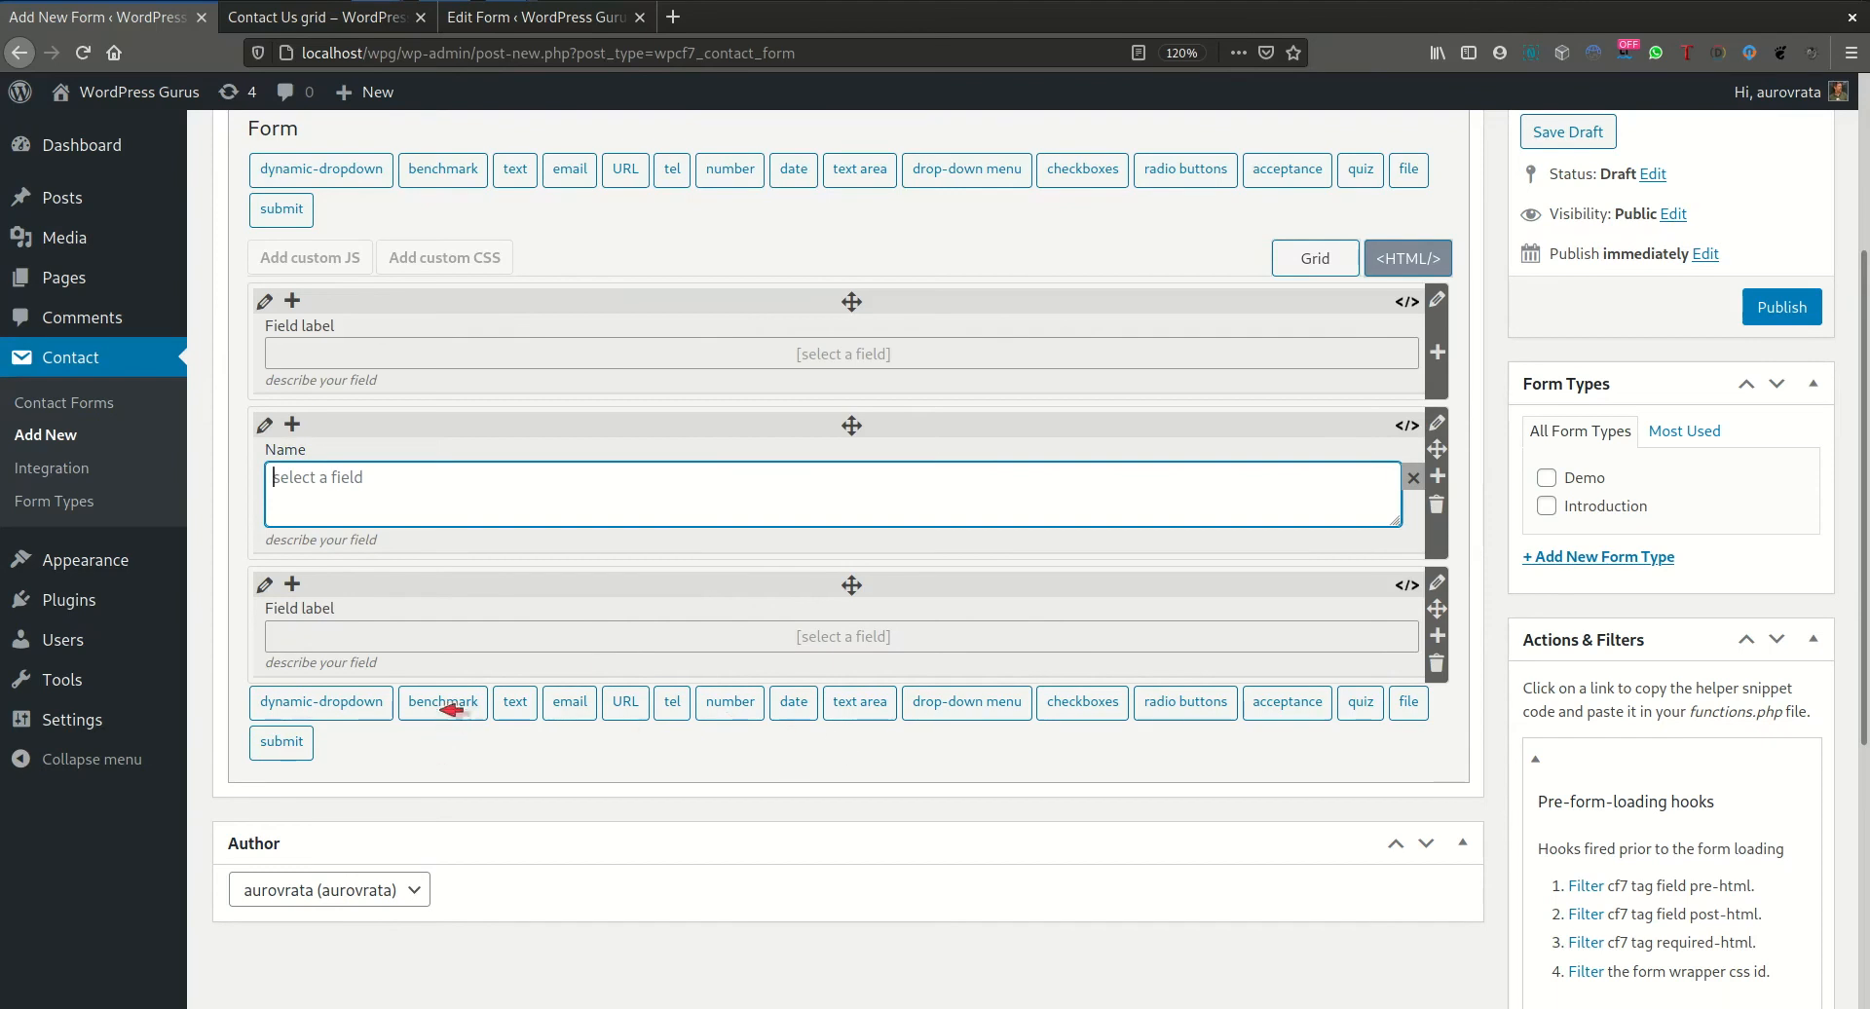
- Insert a text tag named your-name into the Name field, and move its row to the top of the form
{"action": "left_click", "coordinate": [518, 704]}
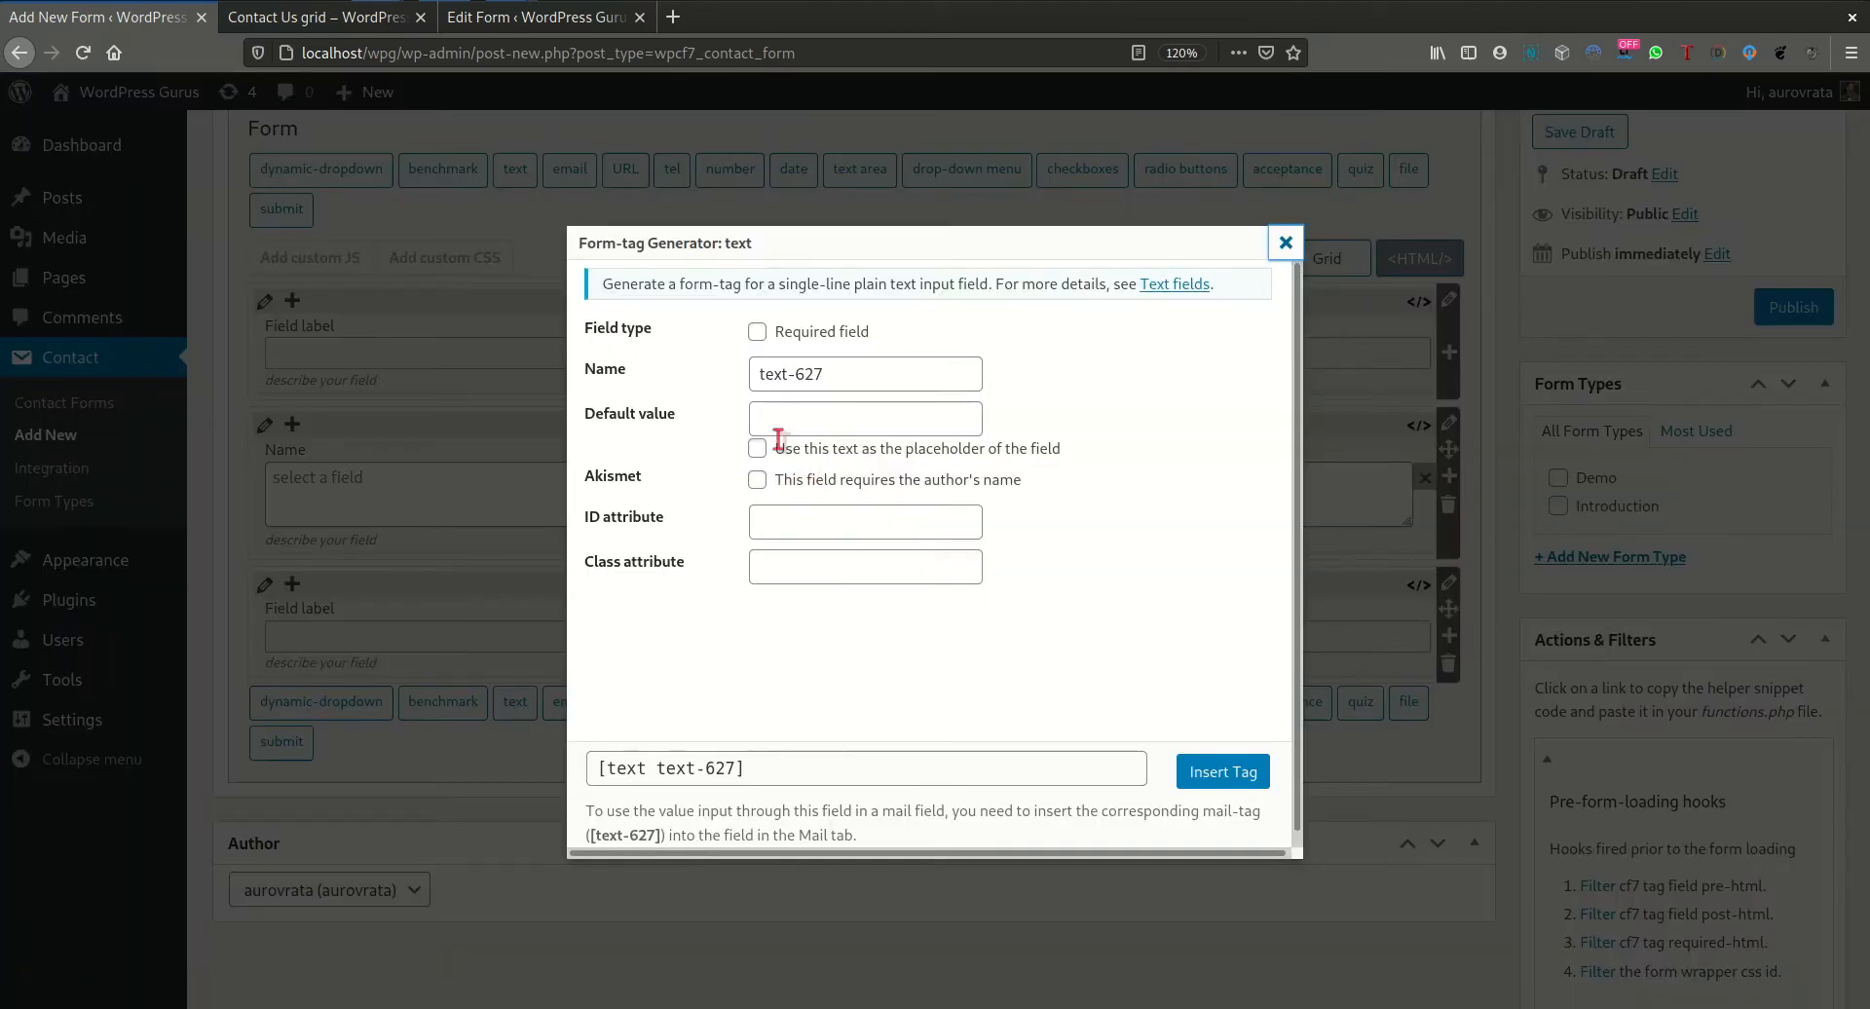
{"action": "double_click", "coordinate": [809, 383]}
{"action": "key", "text": "ctrl+a"}
{"action": "type", "text": "up"}
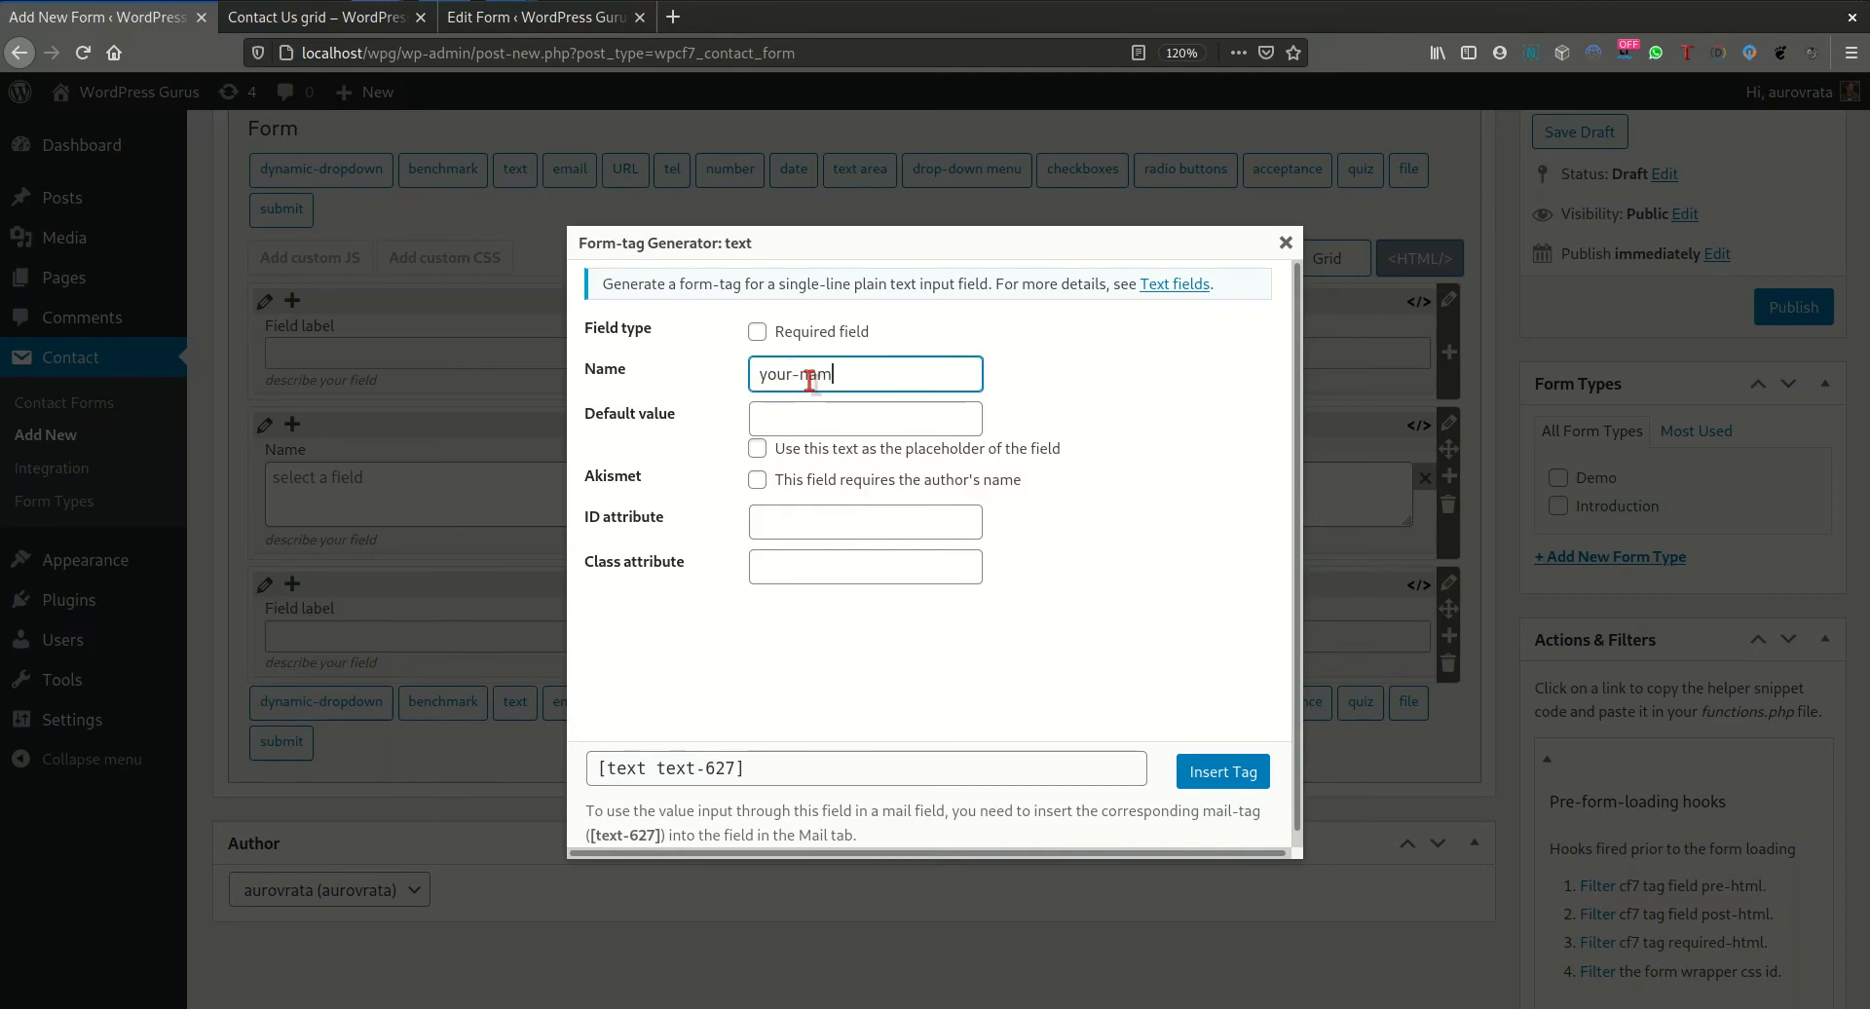
{"action": "key", "text": "Tab"}
{"action": "left_click", "coordinate": [1226, 777]}
{"action": "left_click", "coordinate": [570, 588]}
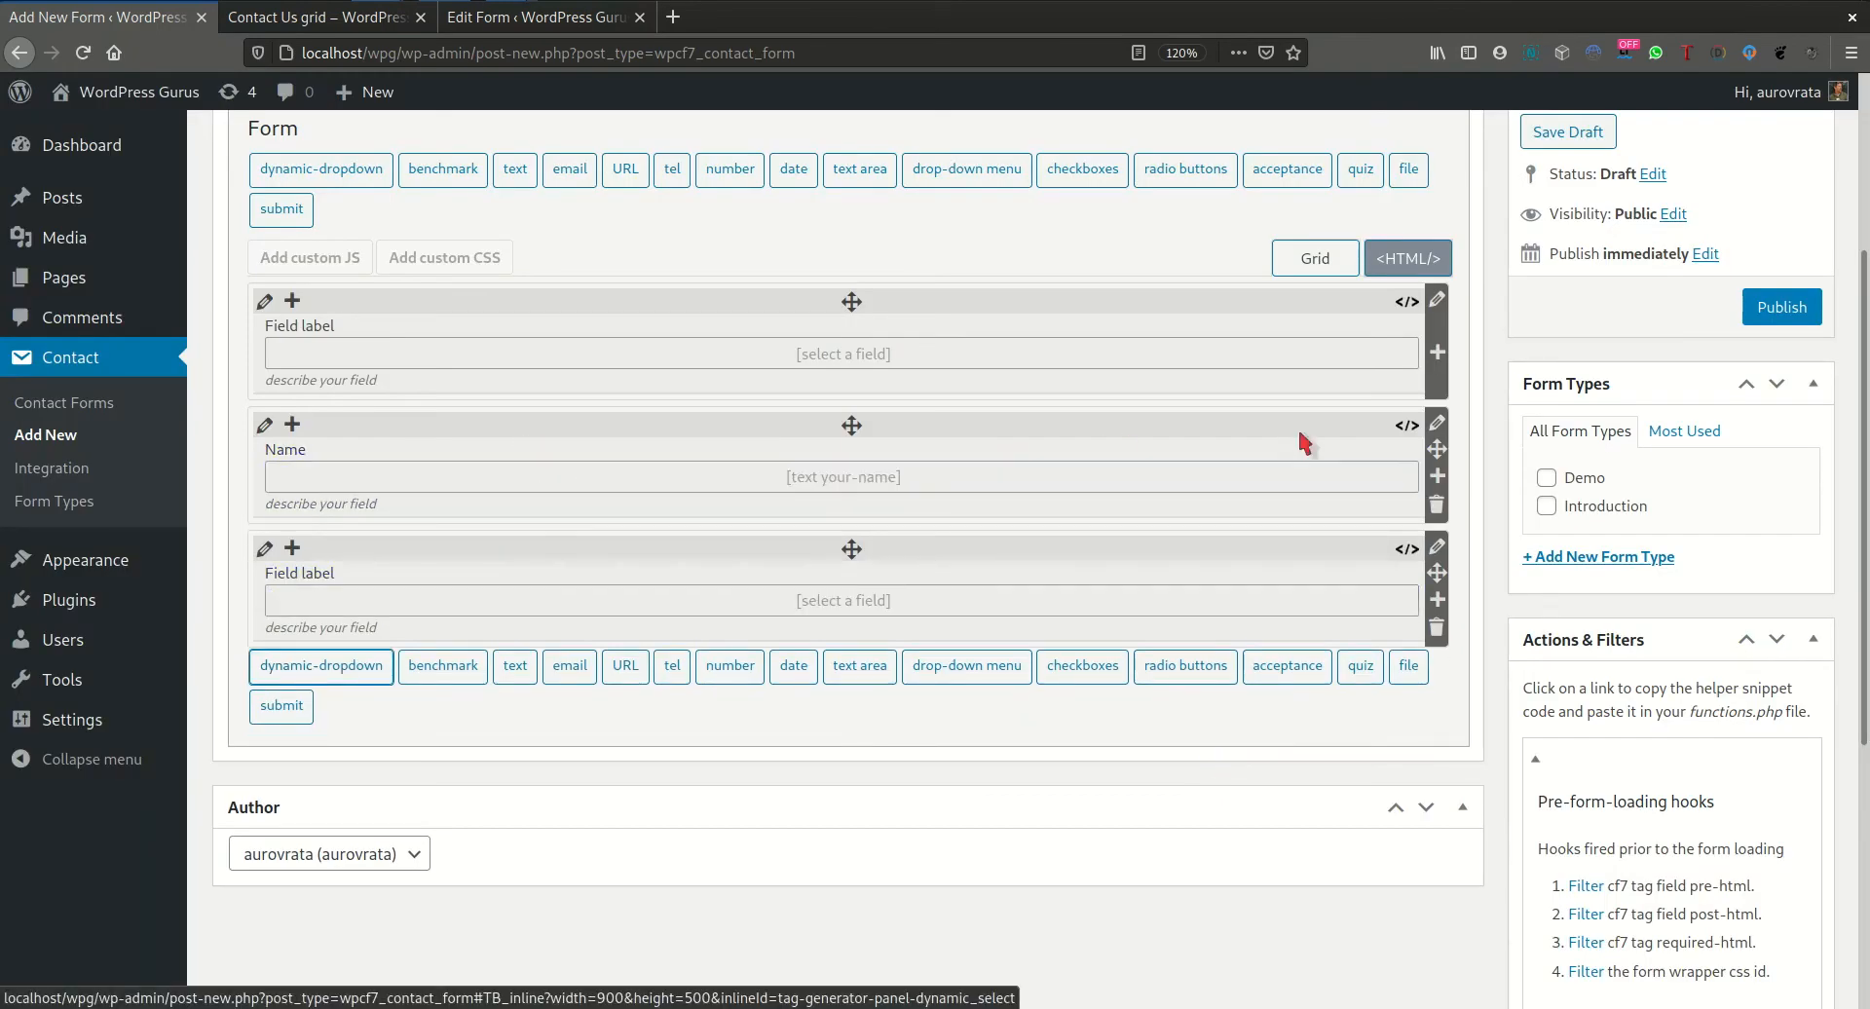
{"action": "left_click_drag", "start_coordinate": [1437, 449], "coordinate": [1461, 331]}
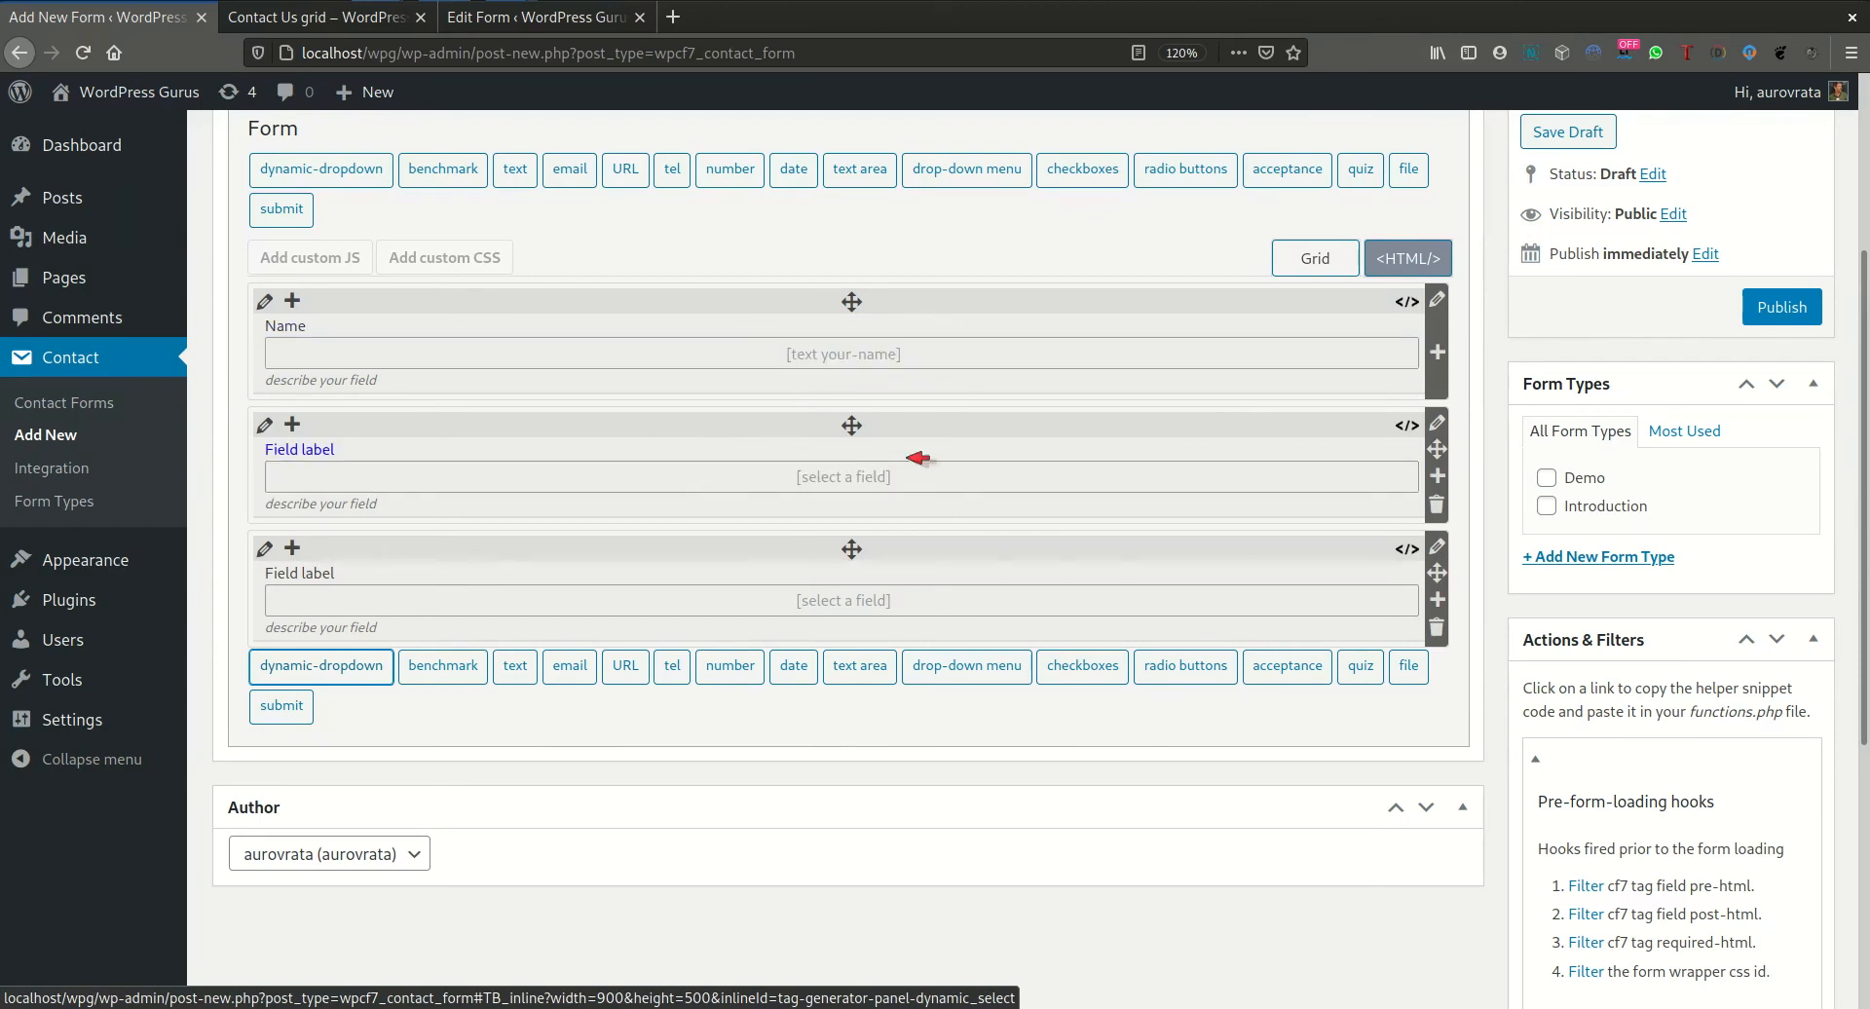
- Split the second row into four quarter-width columns, and delete one of them
{"action": "left_click", "coordinate": [292, 424]}
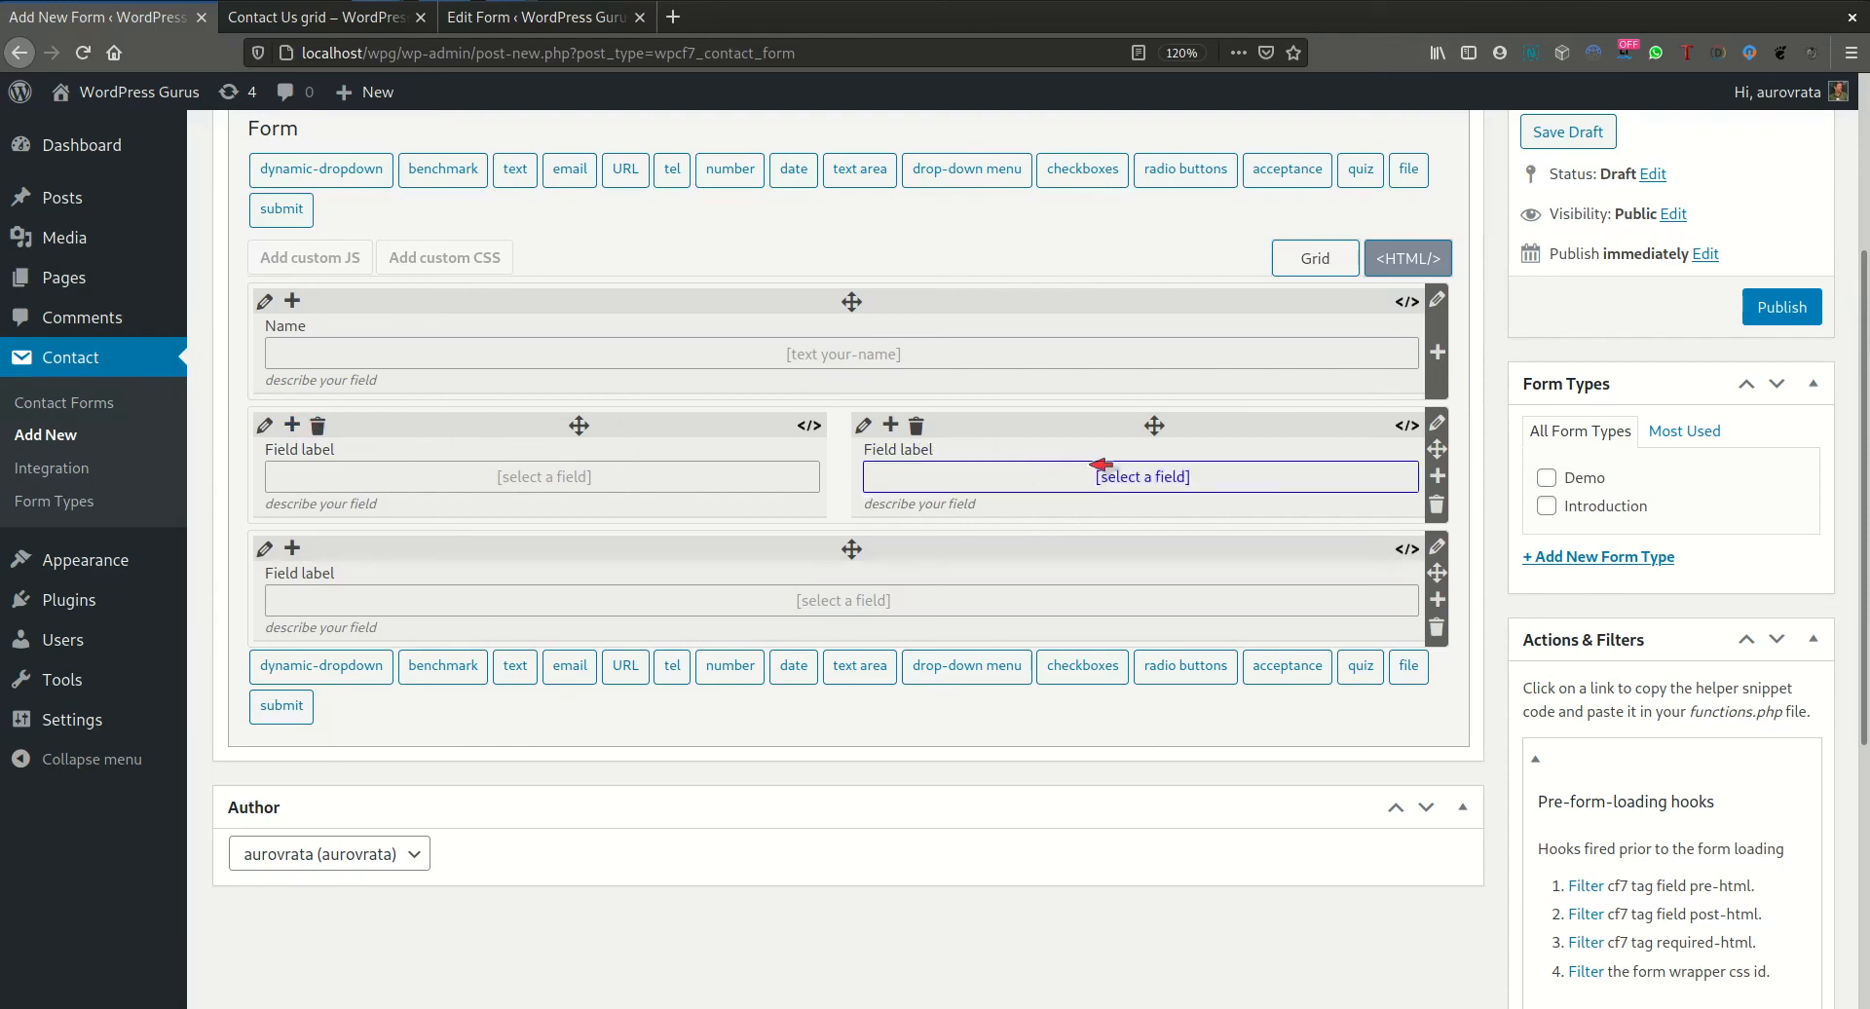
{"action": "left_click", "coordinate": [293, 424]}
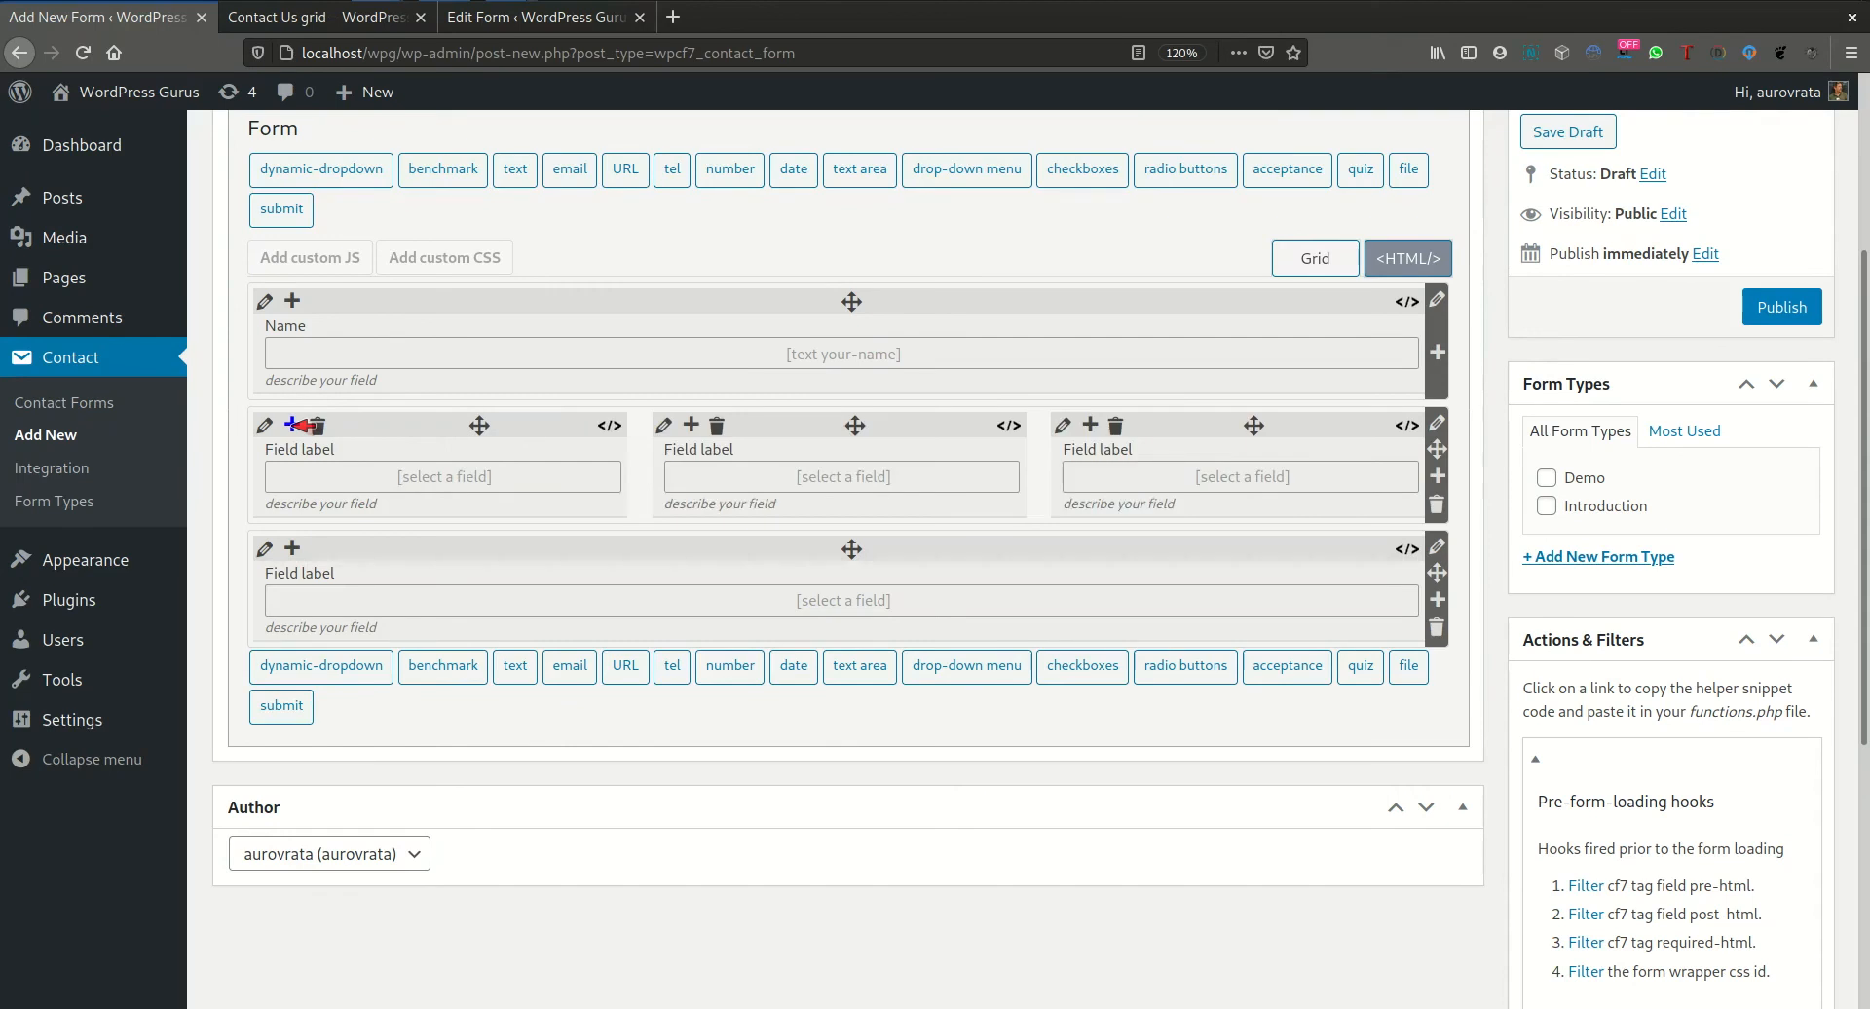
{"action": "left_click", "coordinate": [292, 425]}
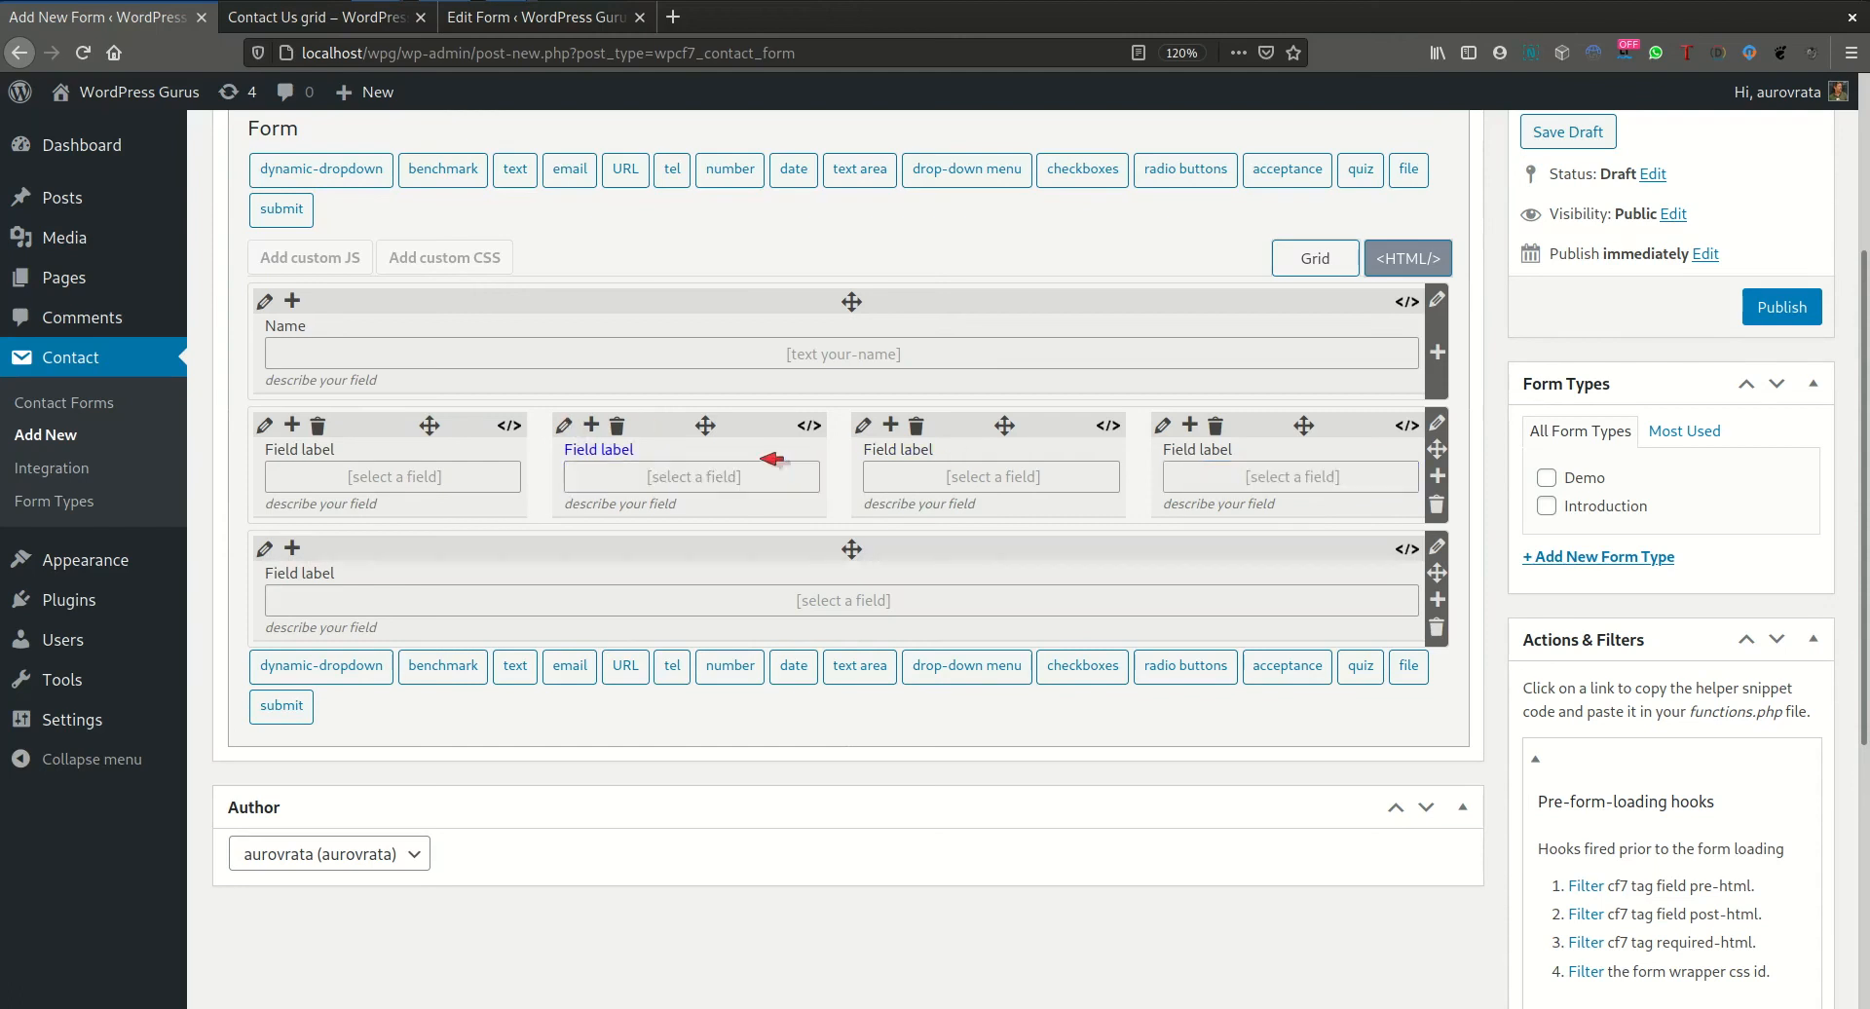
{"action": "left_click", "coordinate": [618, 425]}
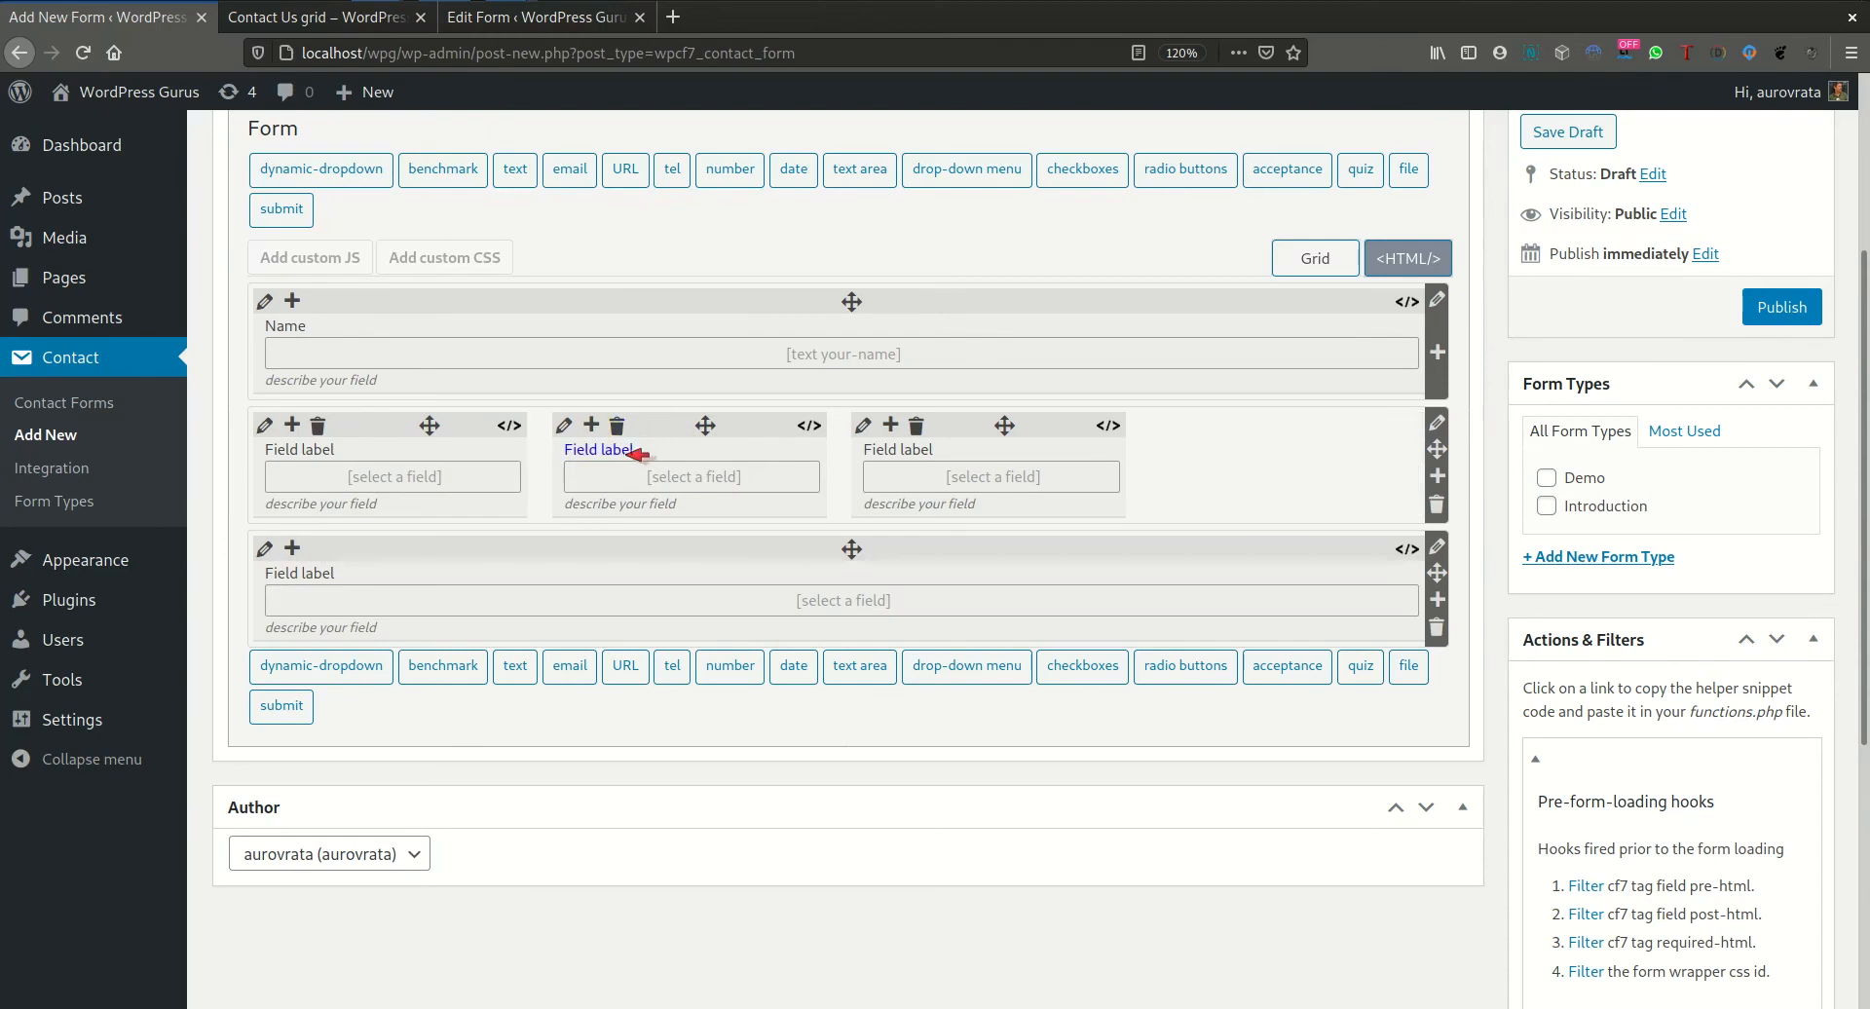
- Set up the second row's middle column as Phone with a tel tag named your-phone, and move it to the row's first position
{"action": "left_click", "coordinate": [631, 451]}
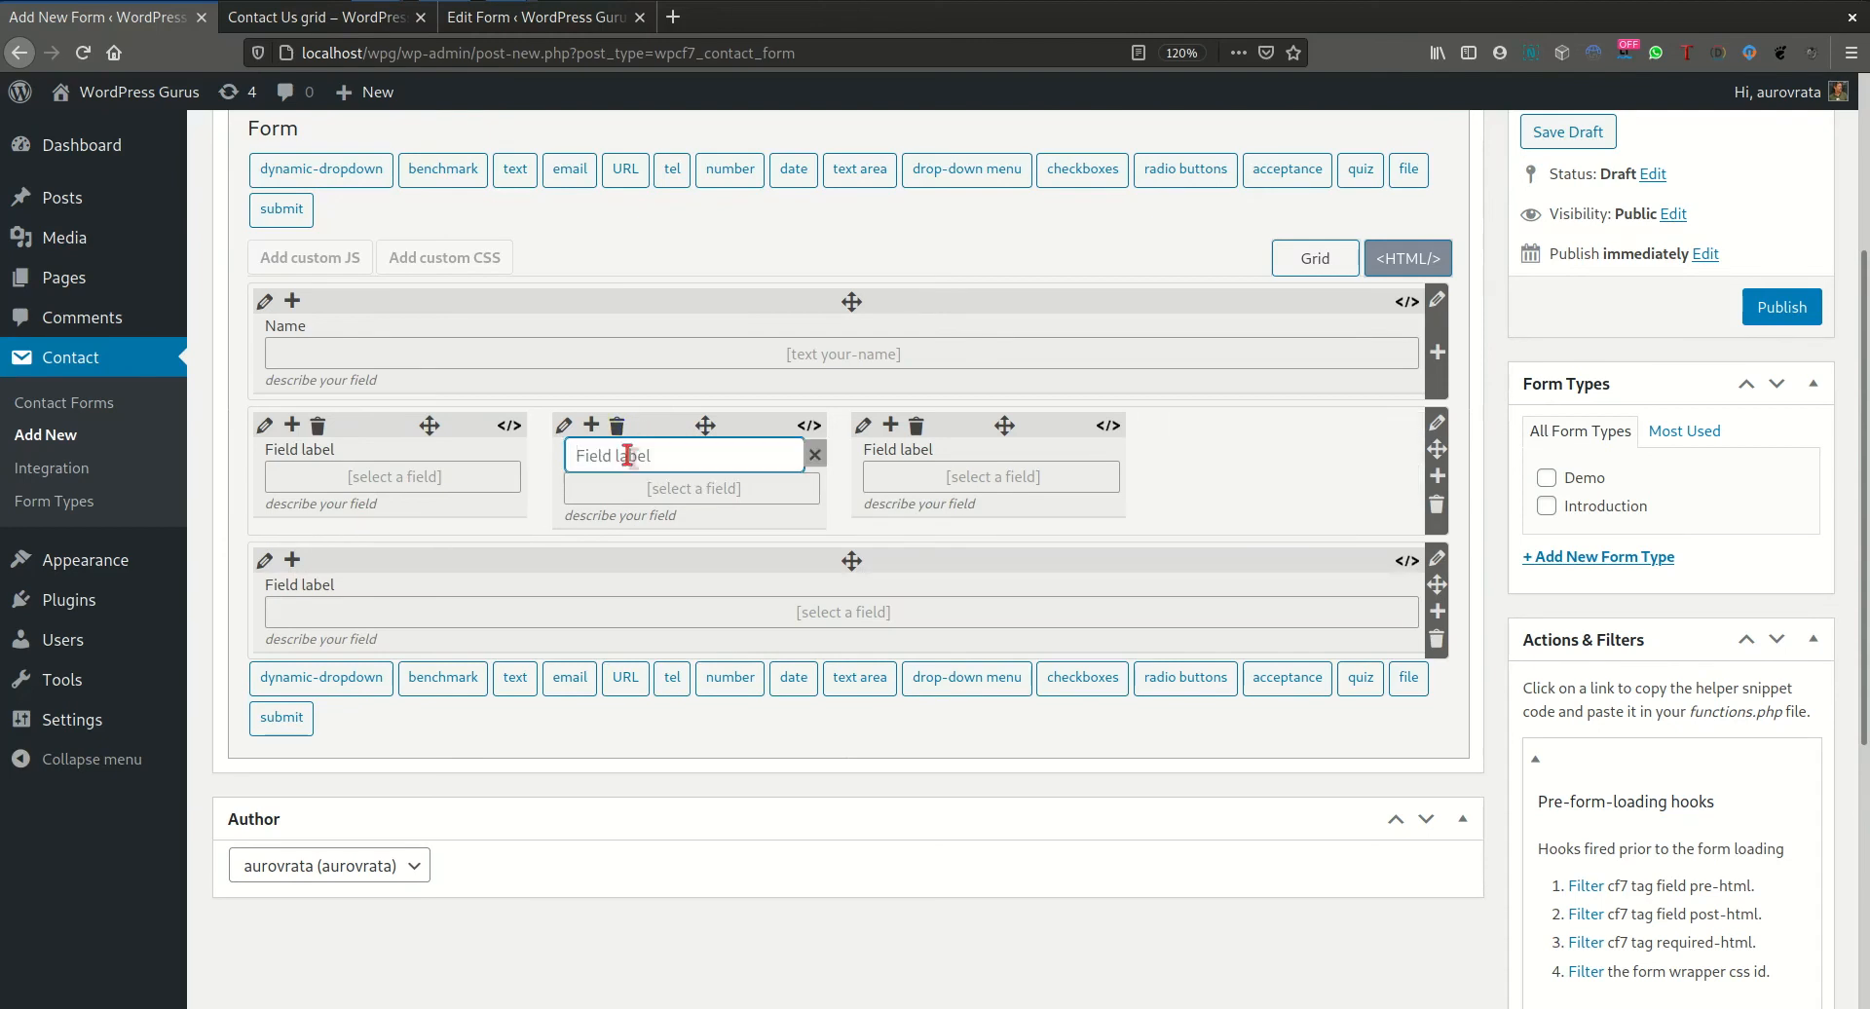
{"action": "type", "text": "P"}
{"action": "key", "text": "Tab"}
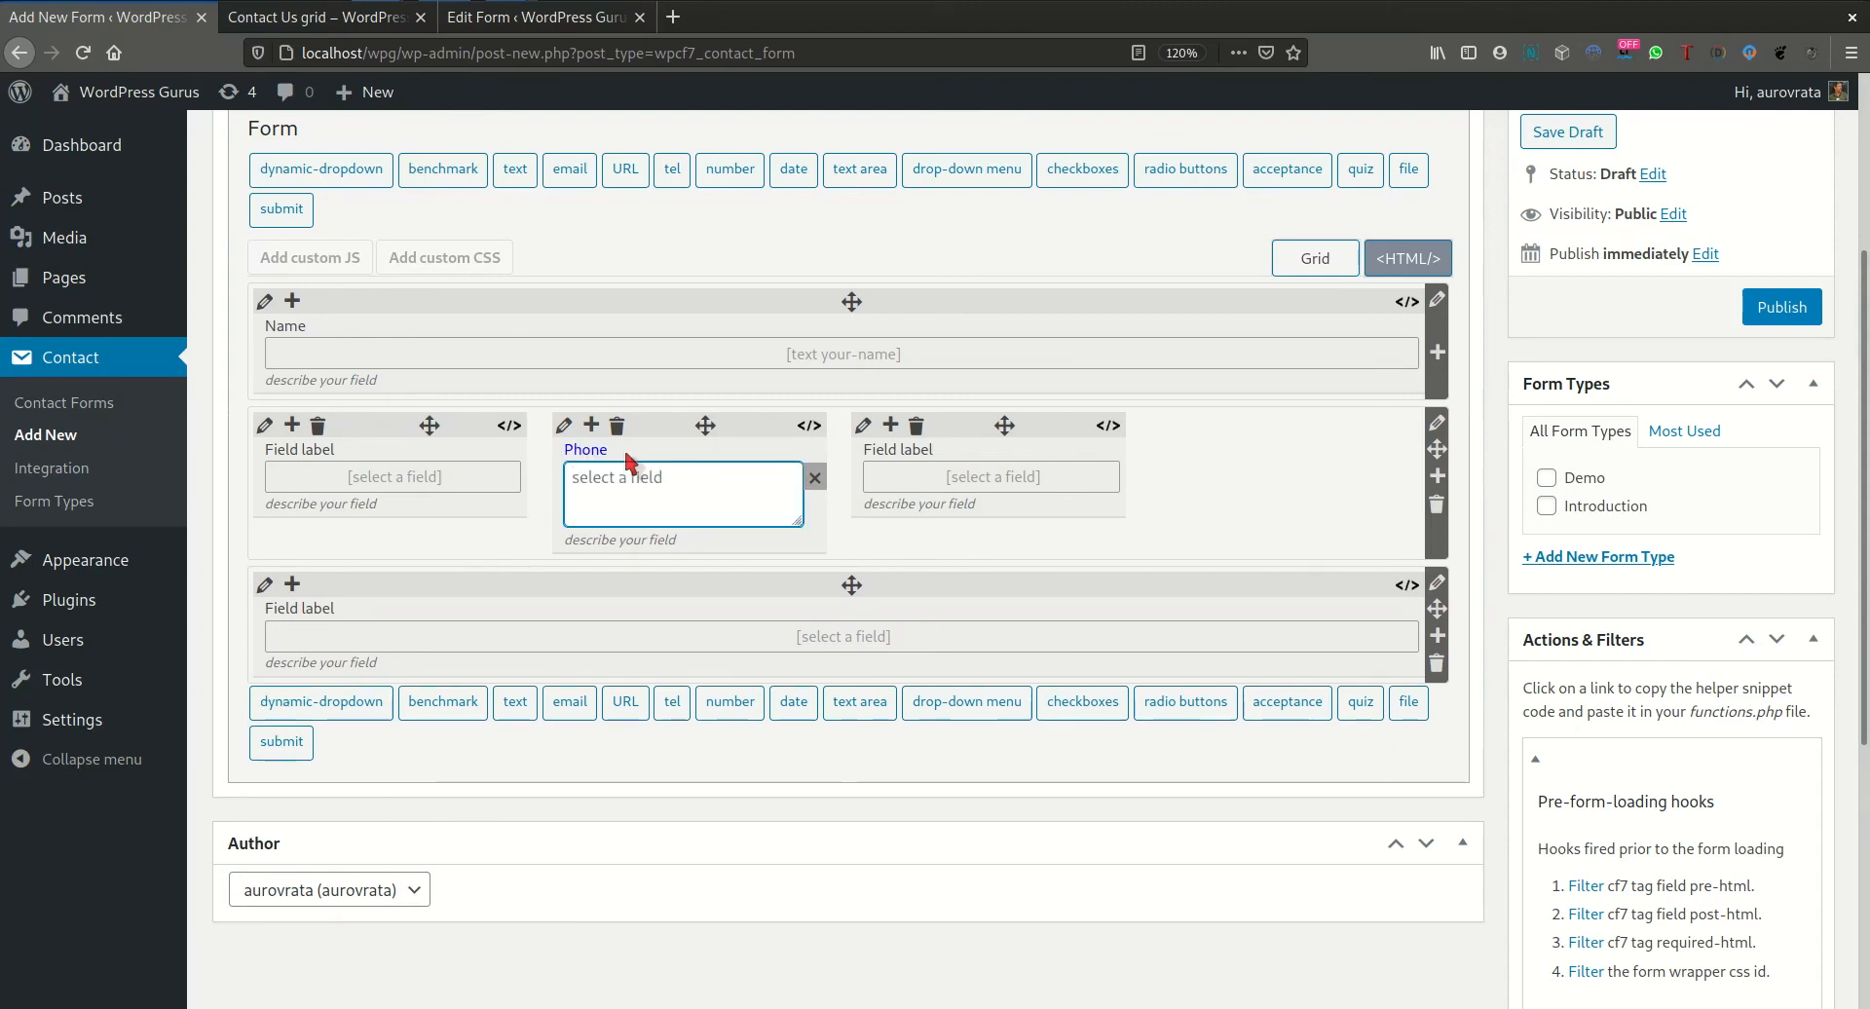
{"action": "left_click", "coordinate": [672, 701]}
{"action": "left_click", "coordinate": [830, 395]}
{"action": "key", "text": "ctrl+a"}
{"action": "type", "text": "y"}
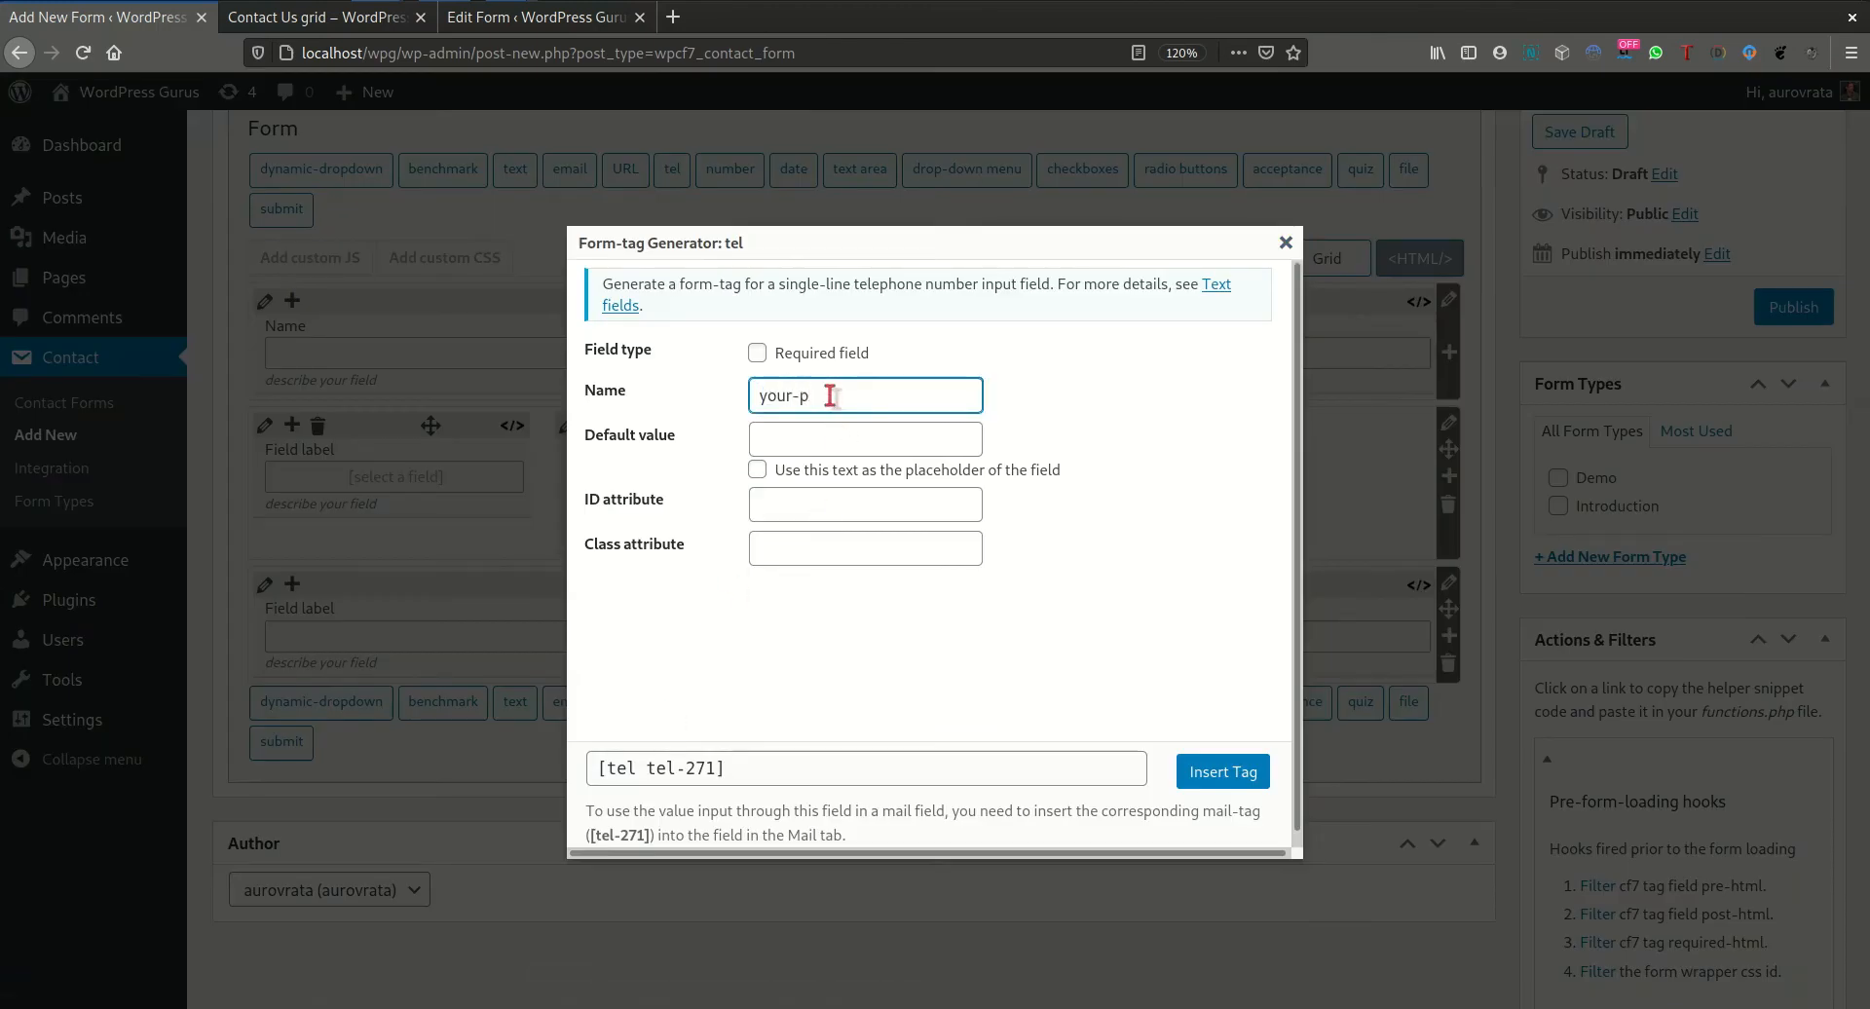
{"action": "key", "text": "Tab"}
{"action": "left_click", "coordinate": [1239, 770]}
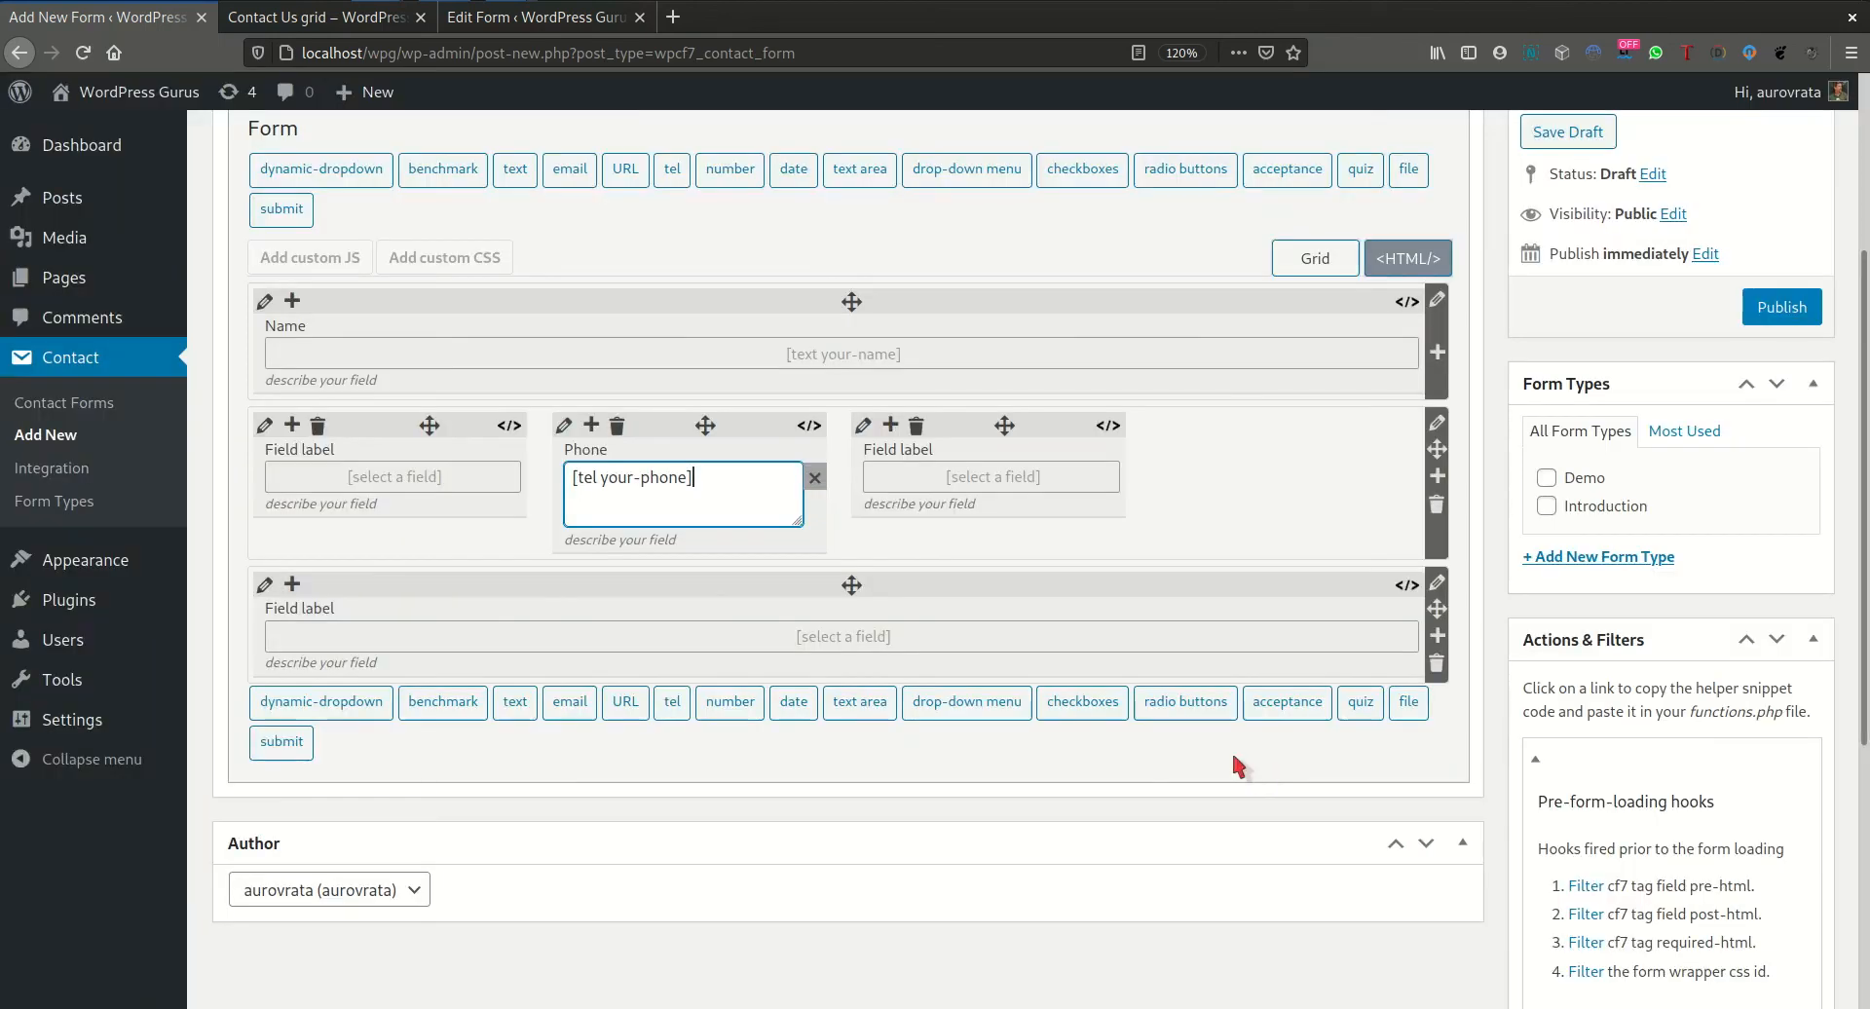
{"action": "key", "text": "Tab"}
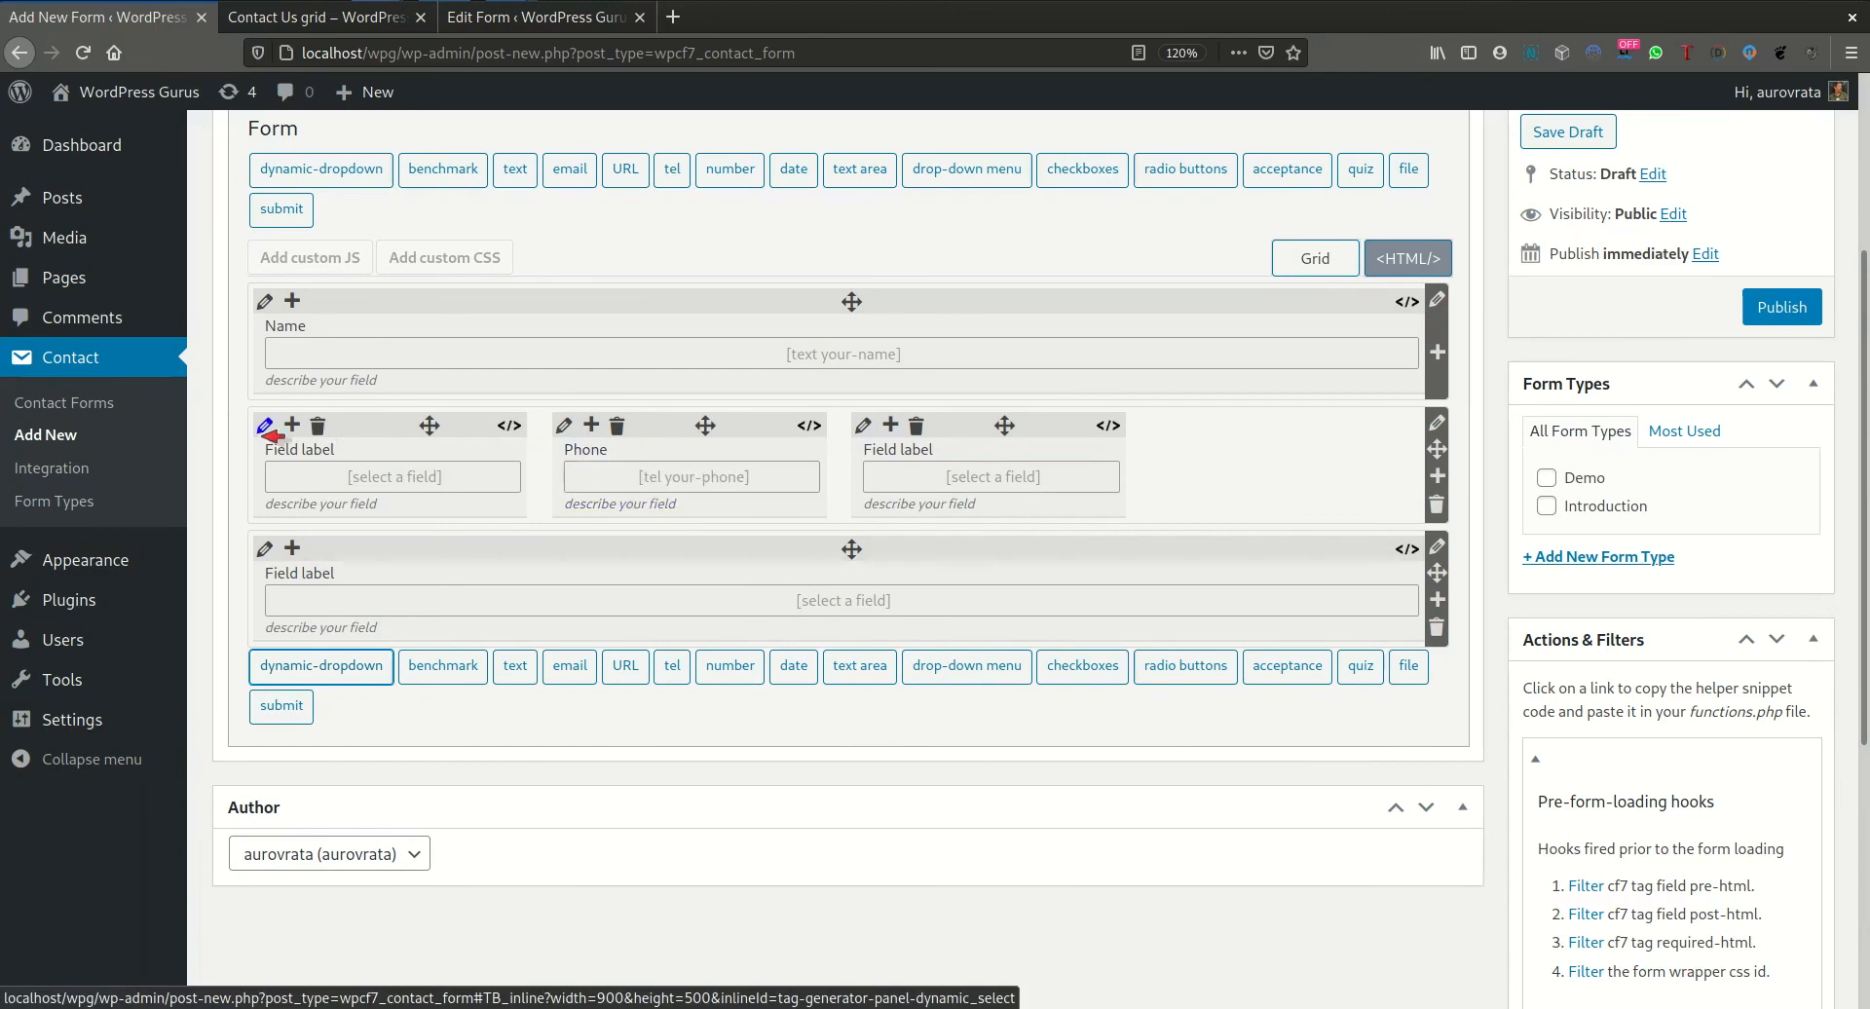
{"action": "left_click_drag", "start_coordinate": [705, 426], "coordinate": [419, 425]}
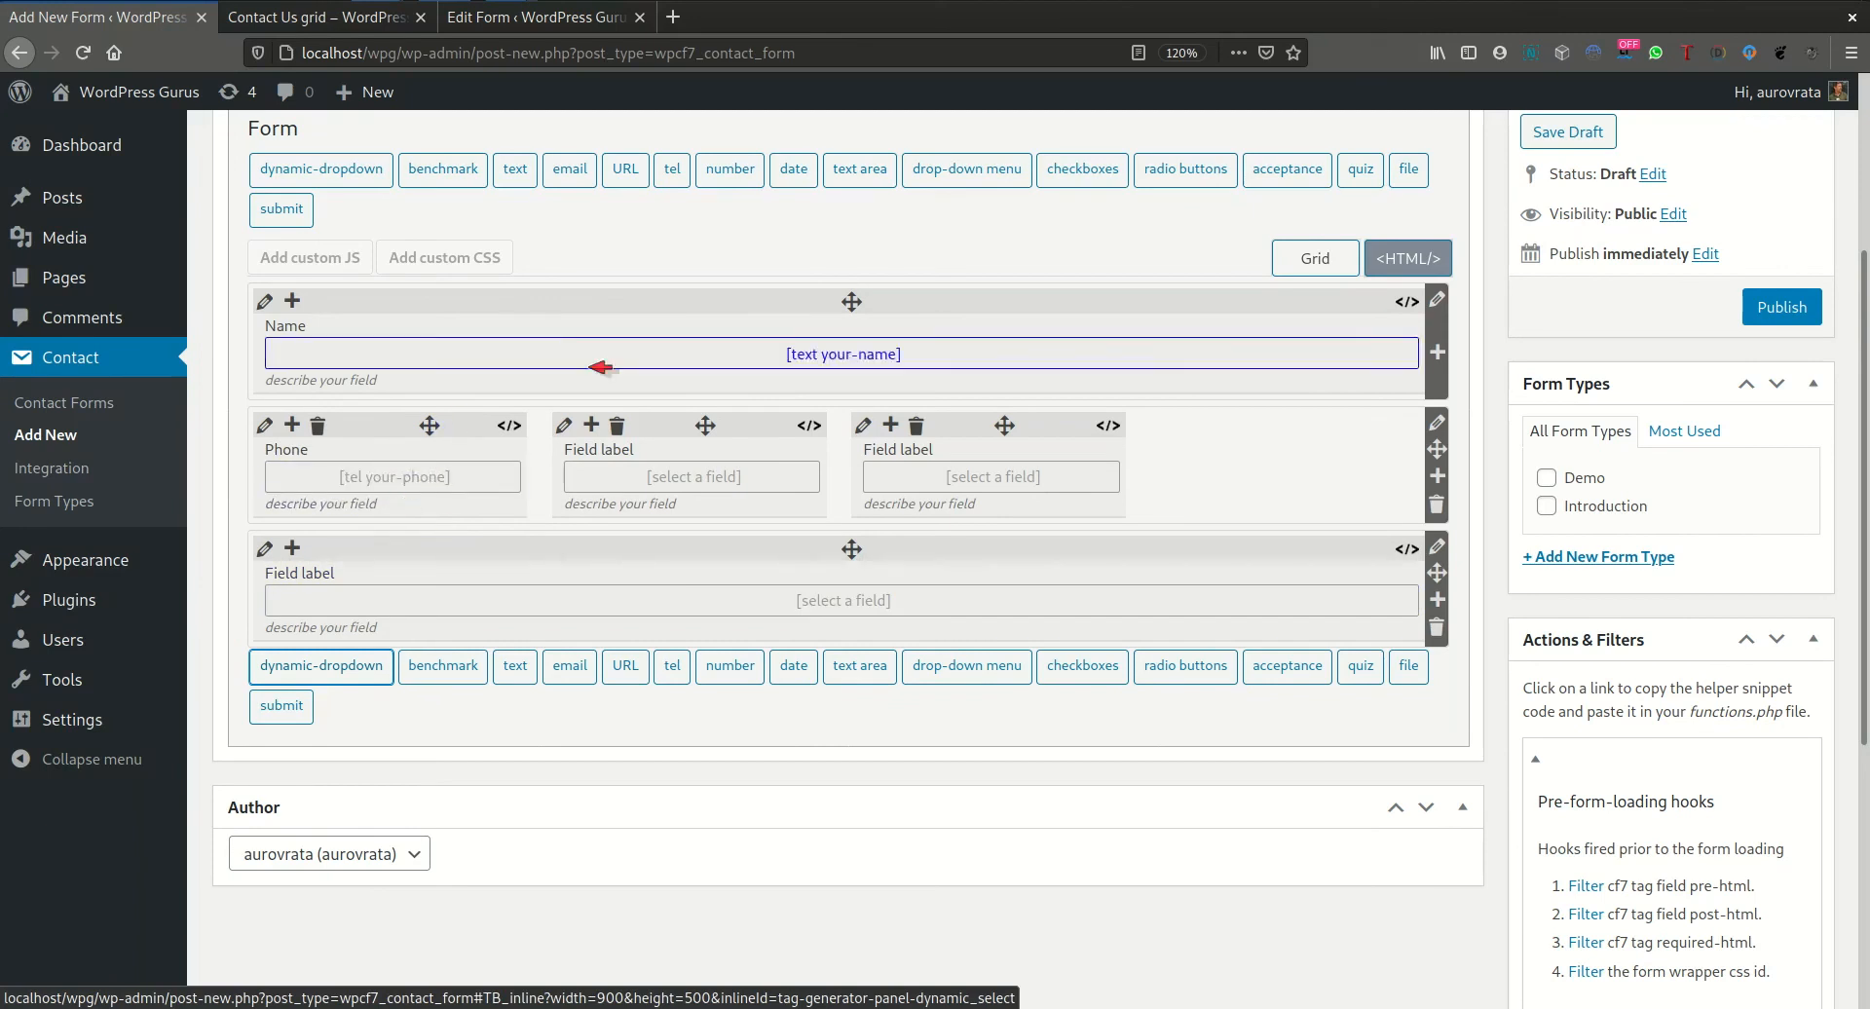
- Reduce the Name column to half width, and move the Phone column and an empty column from the second row beside it
{"action": "left_click", "coordinate": [292, 300]}
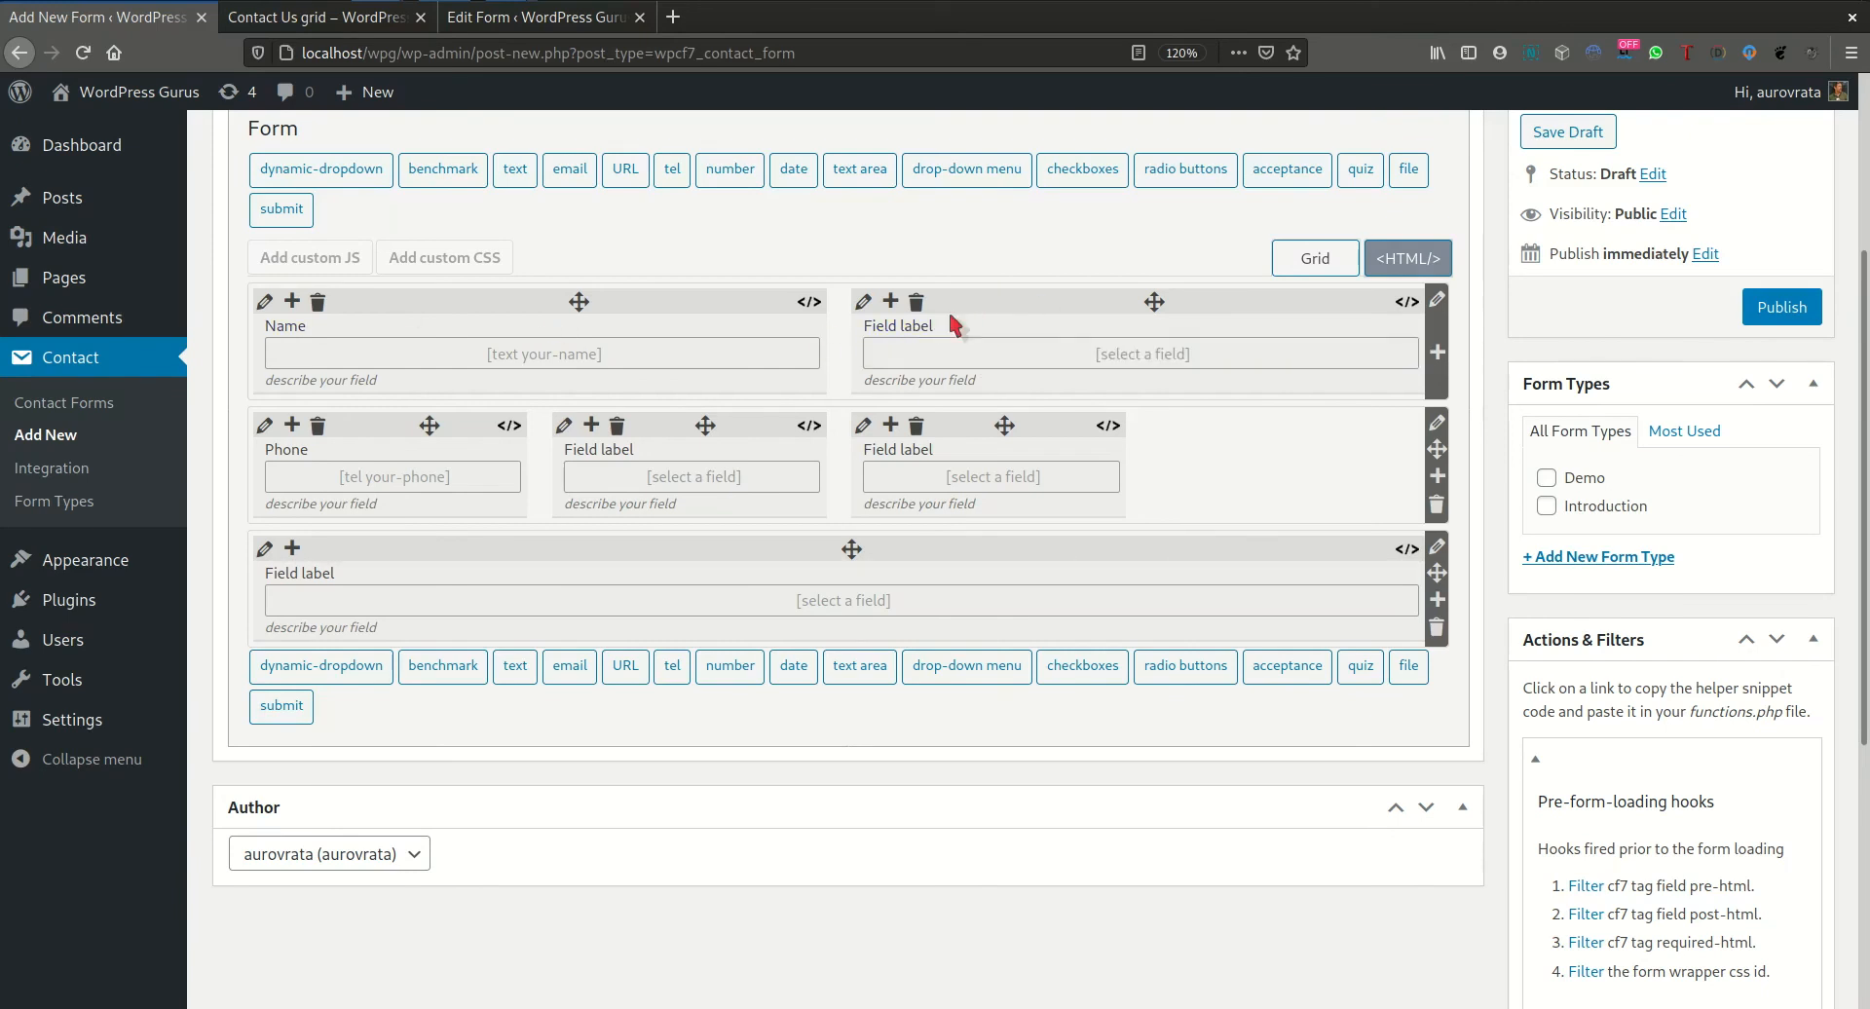
{"action": "left_click", "coordinate": [917, 302]}
{"action": "left_click_drag", "start_coordinate": [429, 424], "coordinate": [999, 342]}
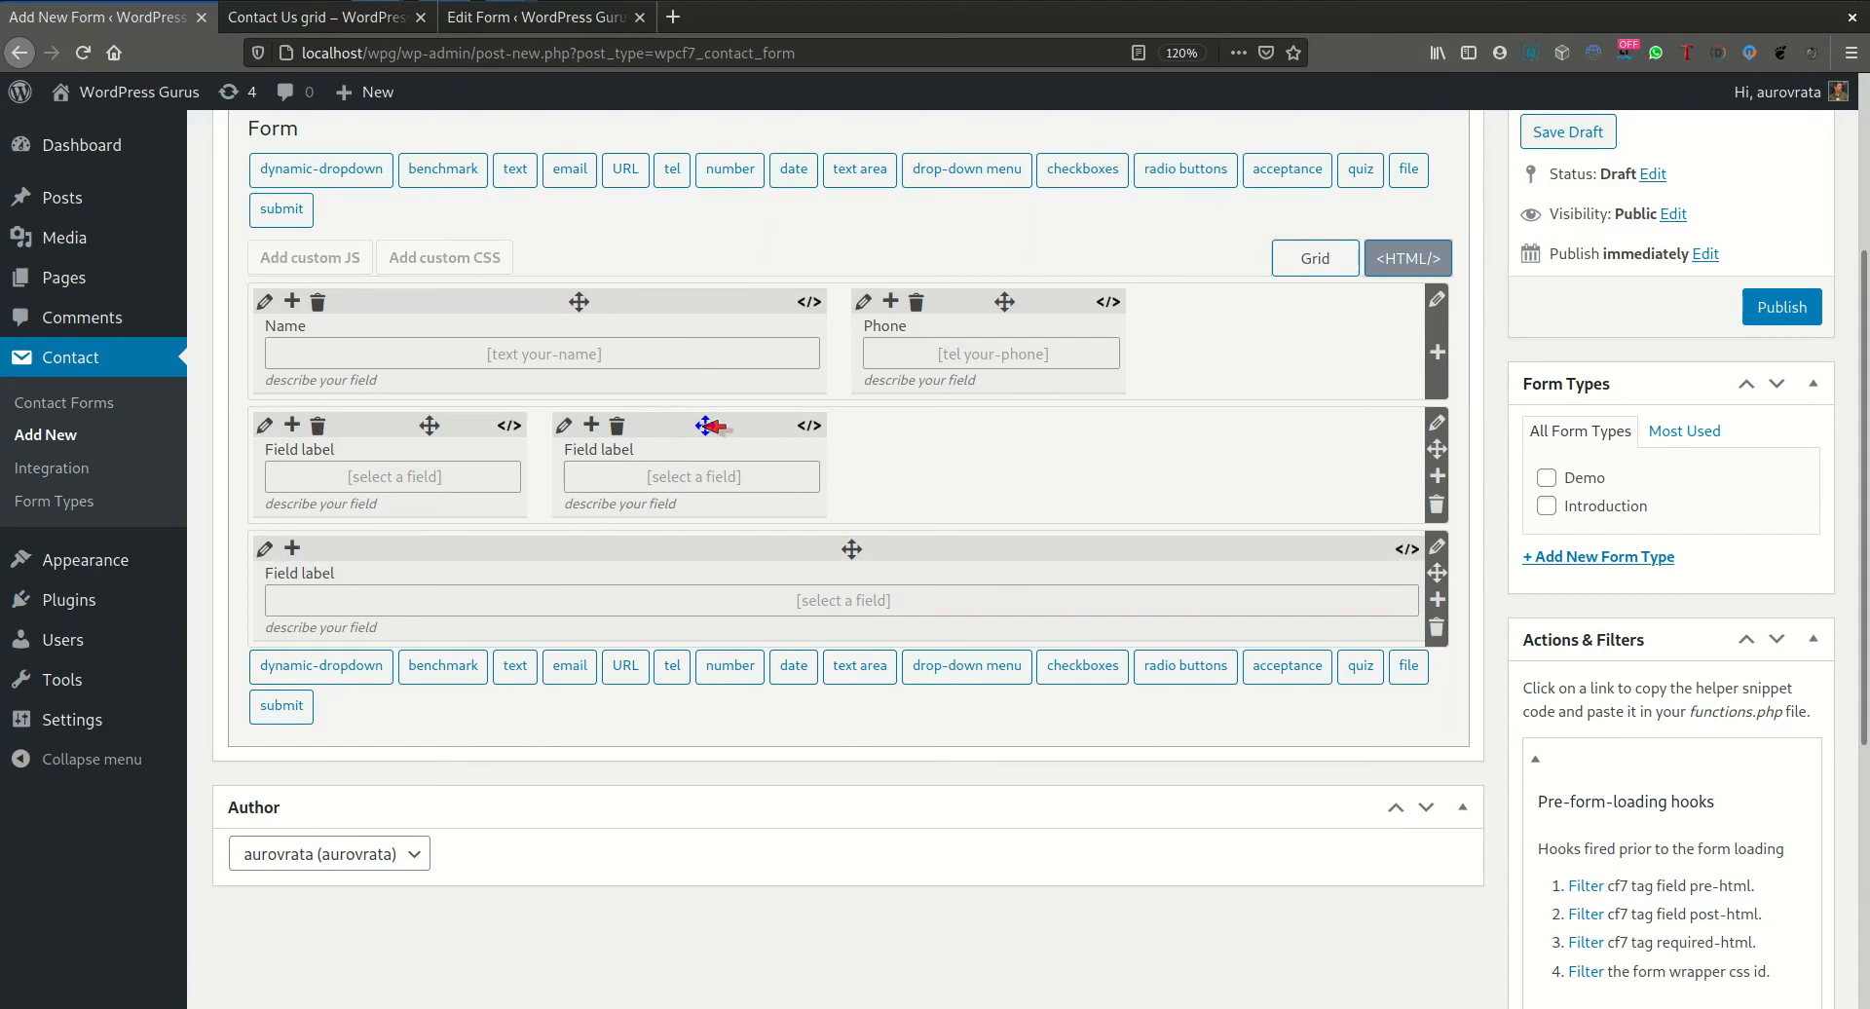
{"action": "left_click_drag", "start_coordinate": [704, 425], "coordinate": [1305, 306]}
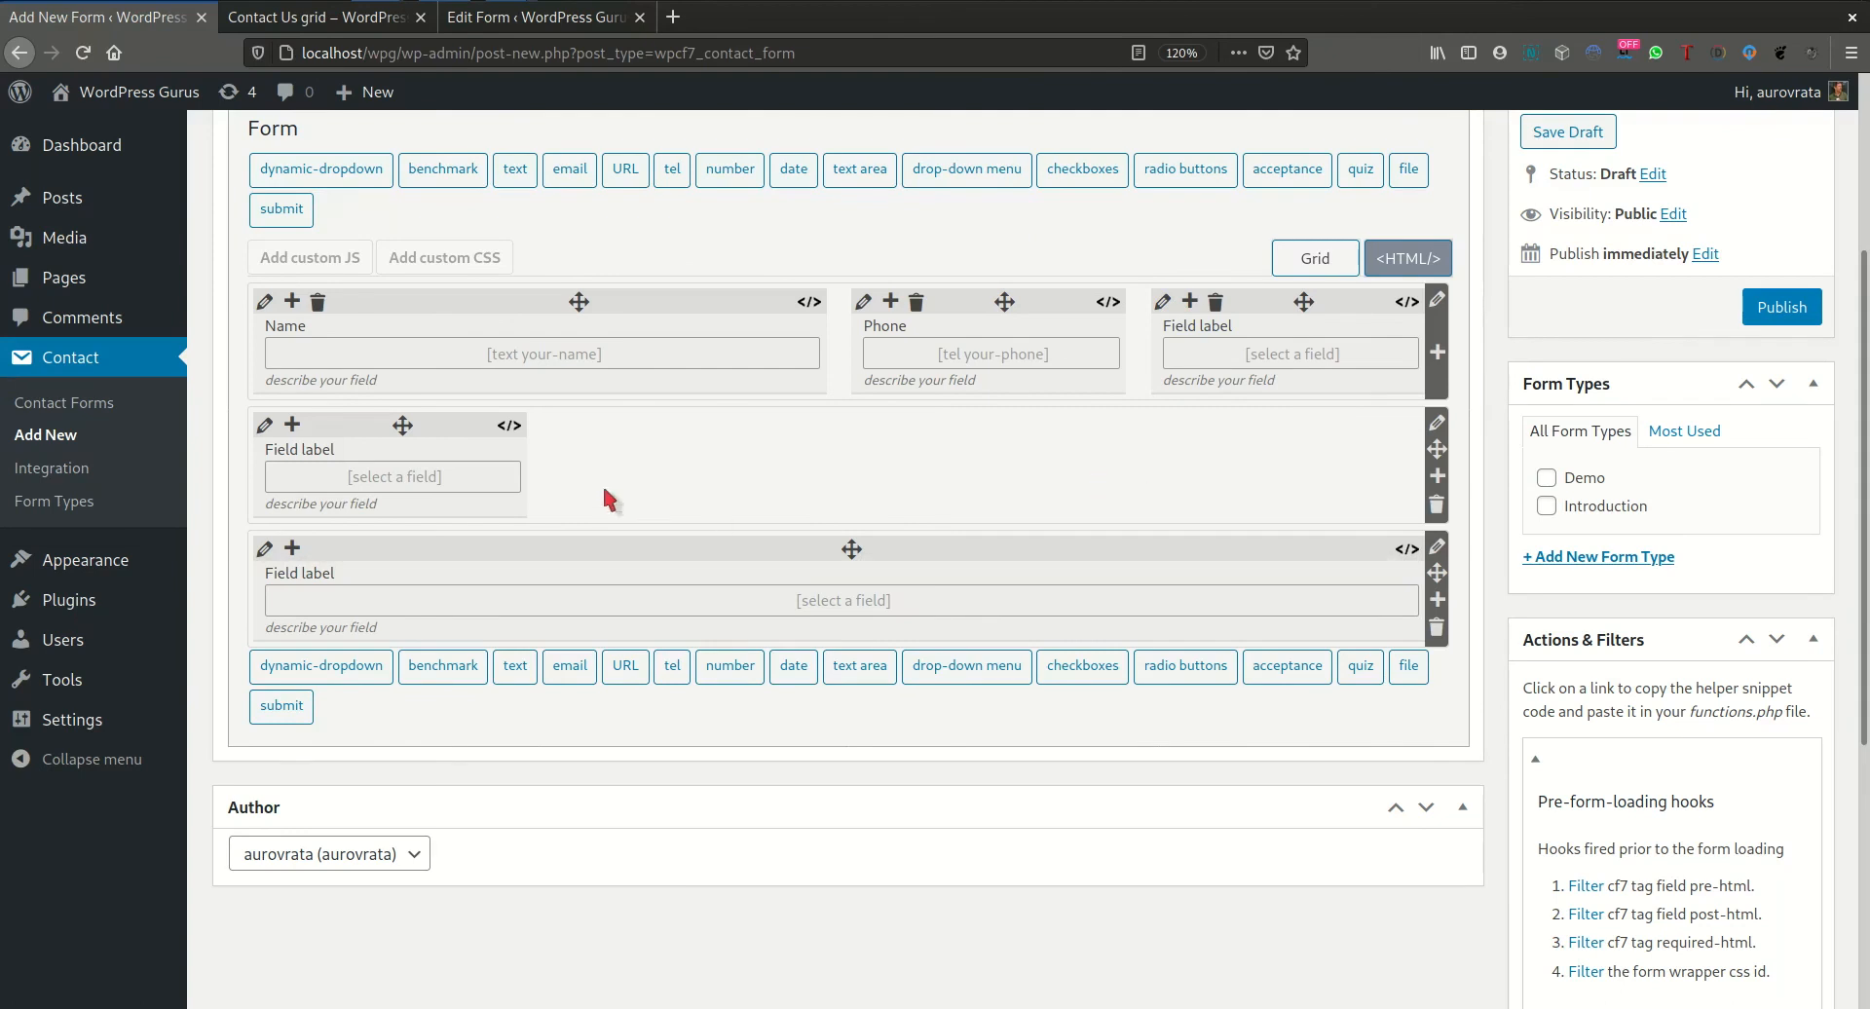
- Set the second row's remaining column to half width with a column offset of half
{"action": "left_click", "coordinate": [266, 426]}
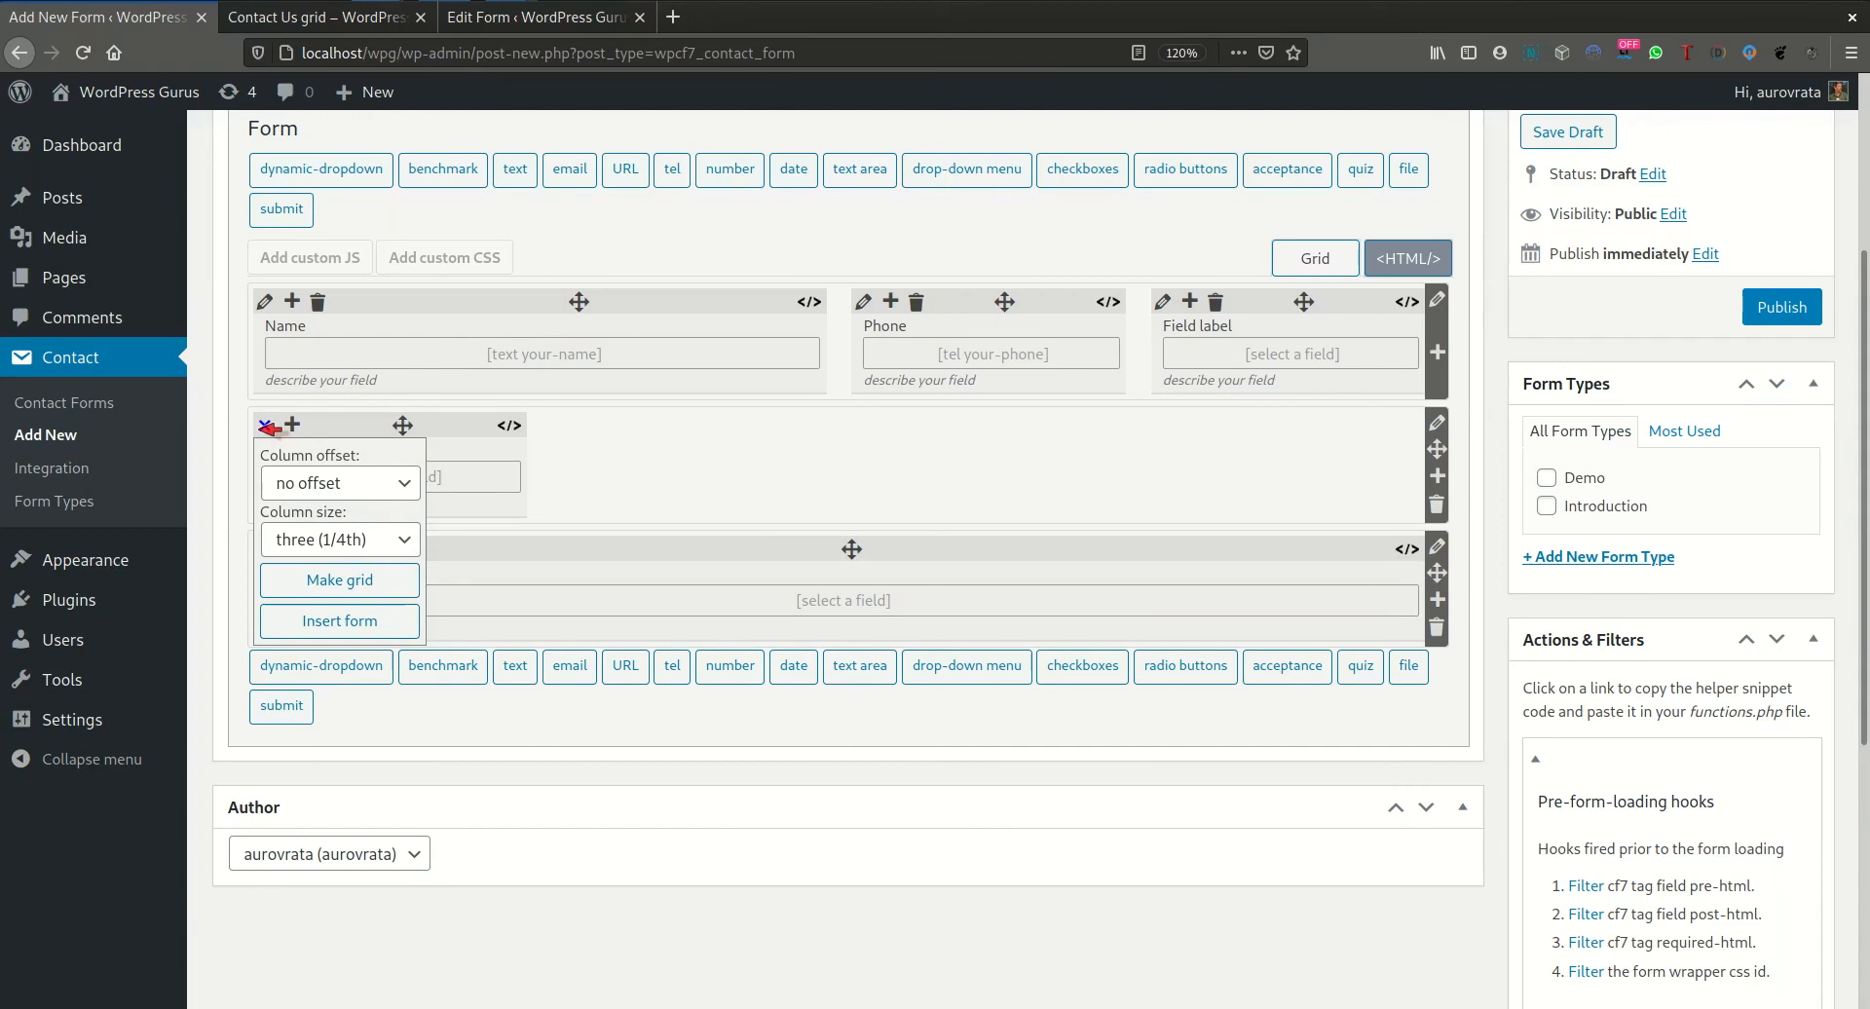
{"action": "left_click", "coordinate": [312, 541]}
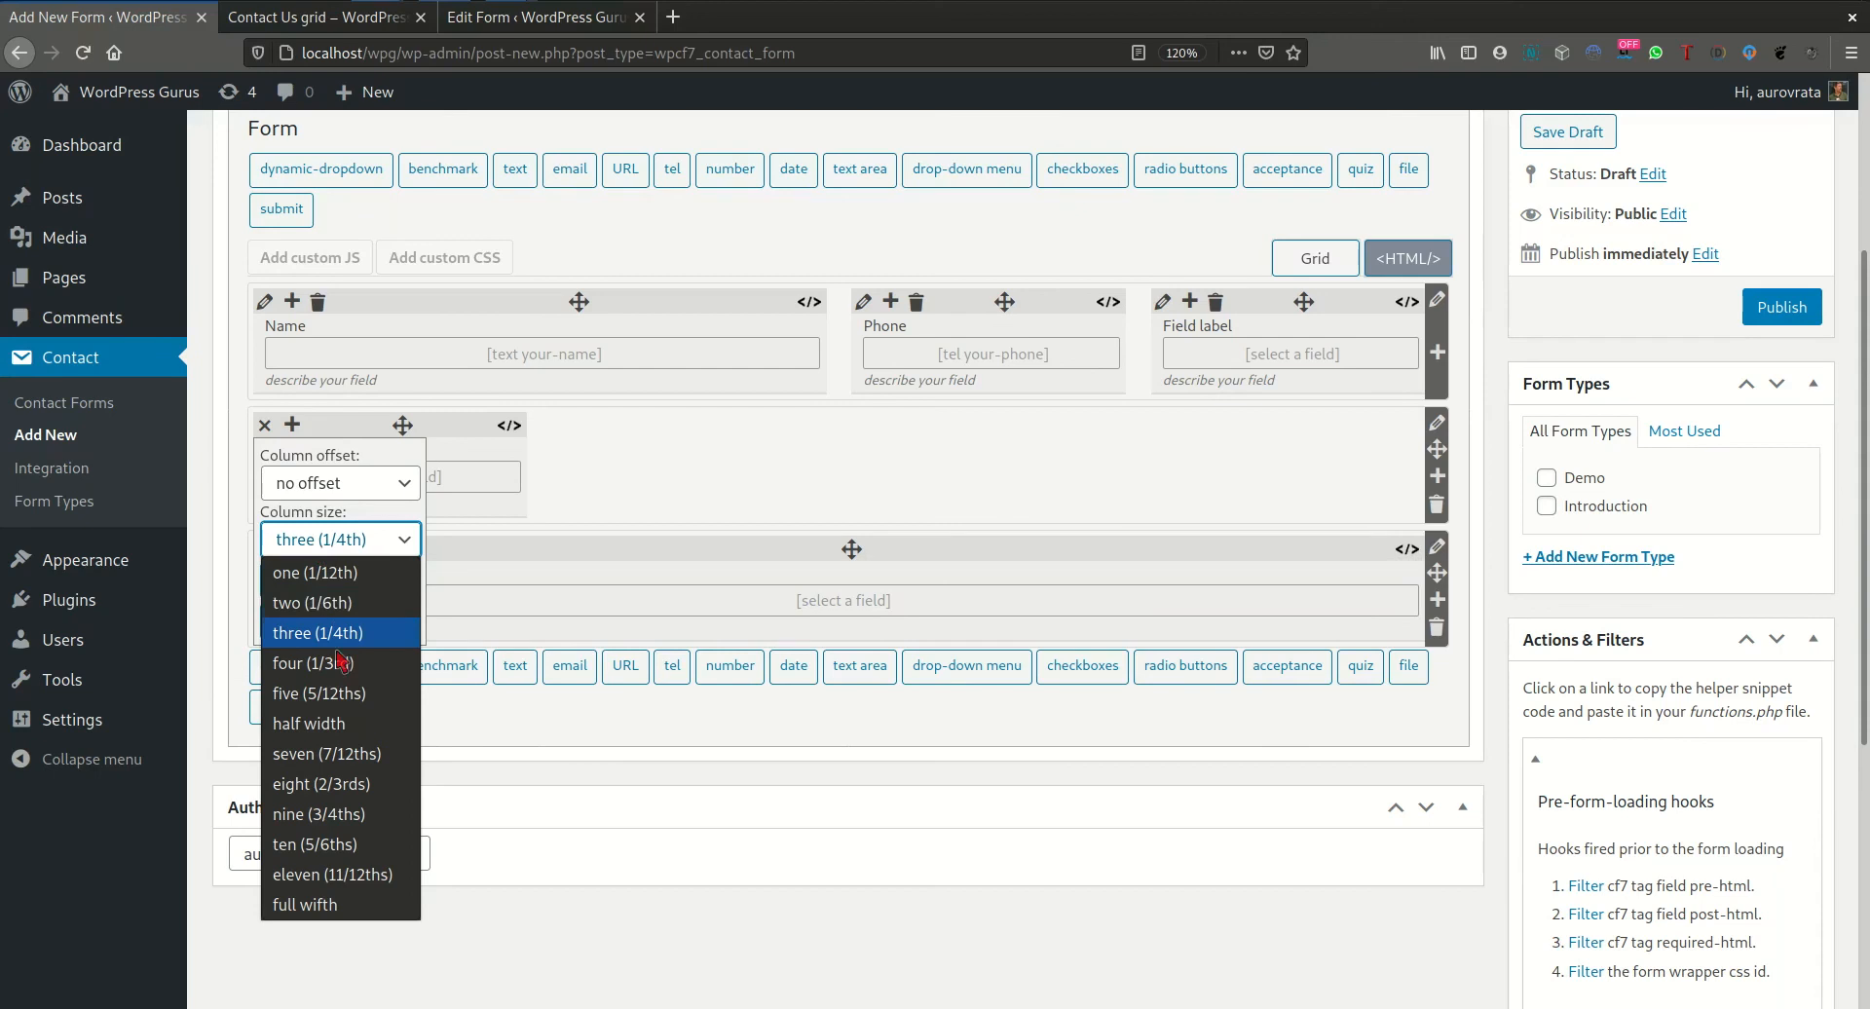
{"action": "left_click", "coordinate": [338, 724]}
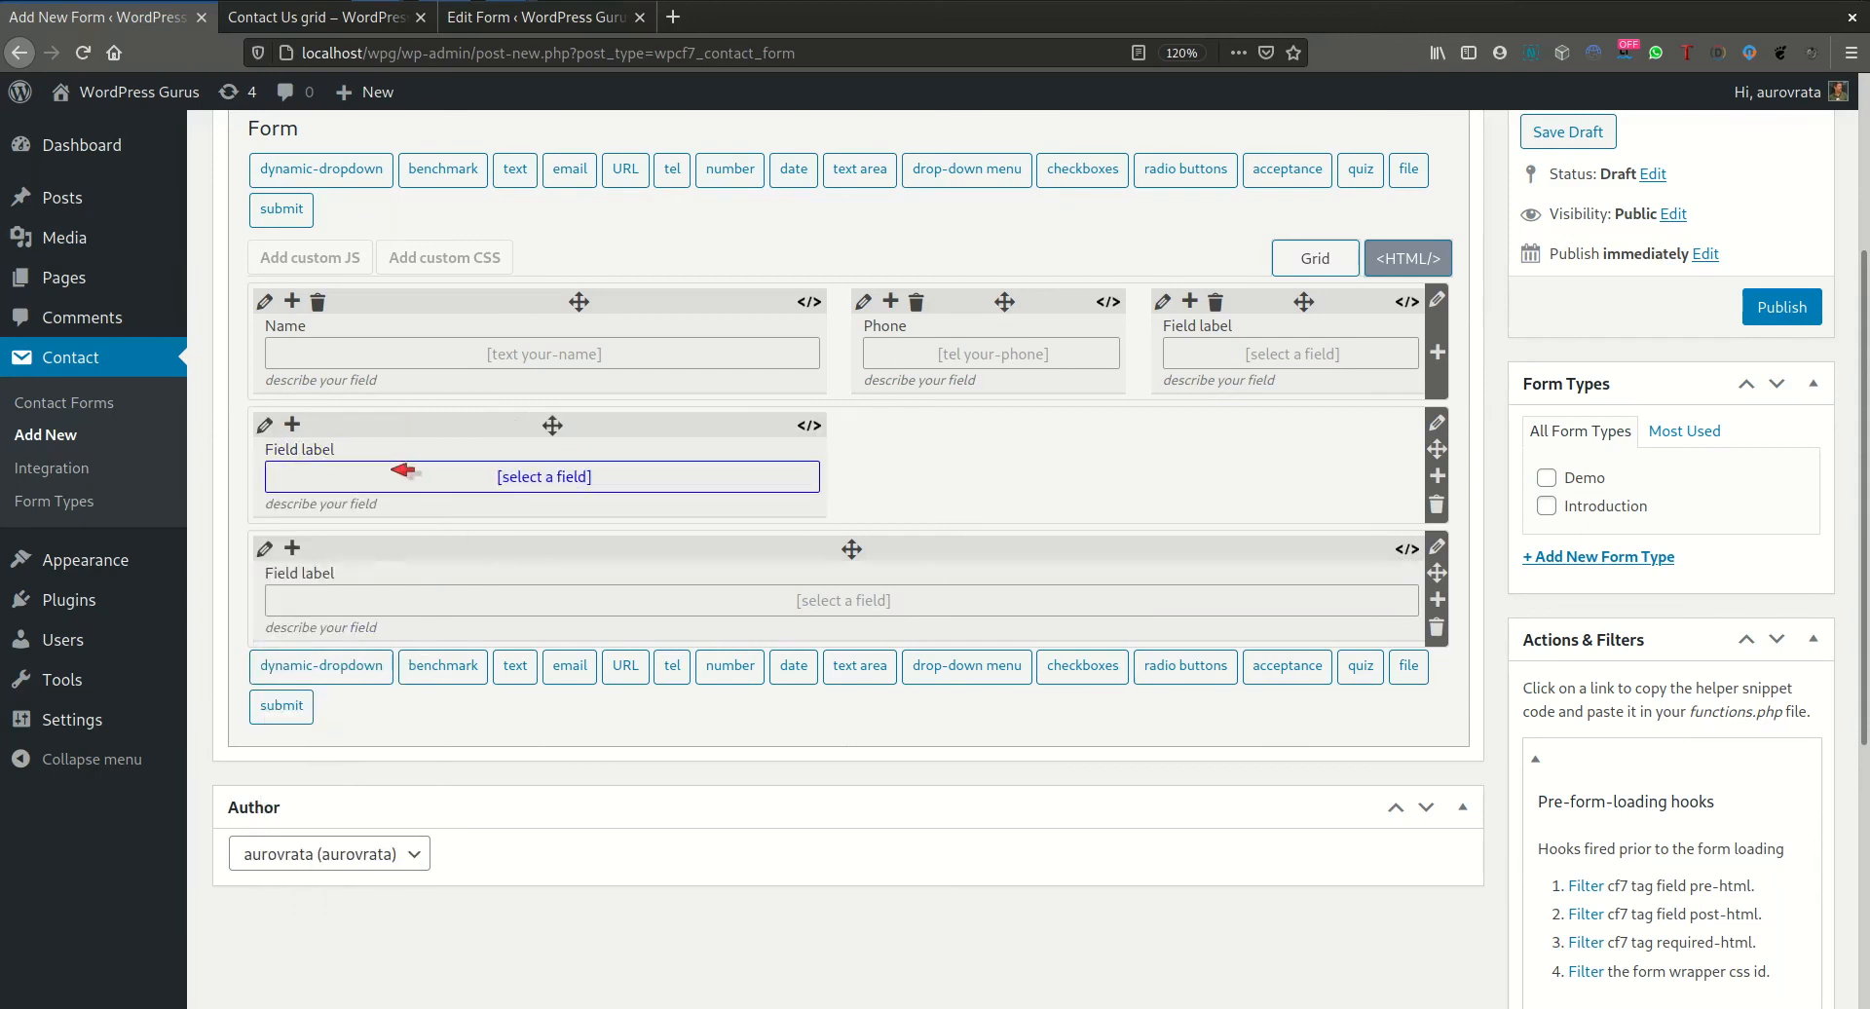
{"action": "left_click", "coordinate": [264, 426]}
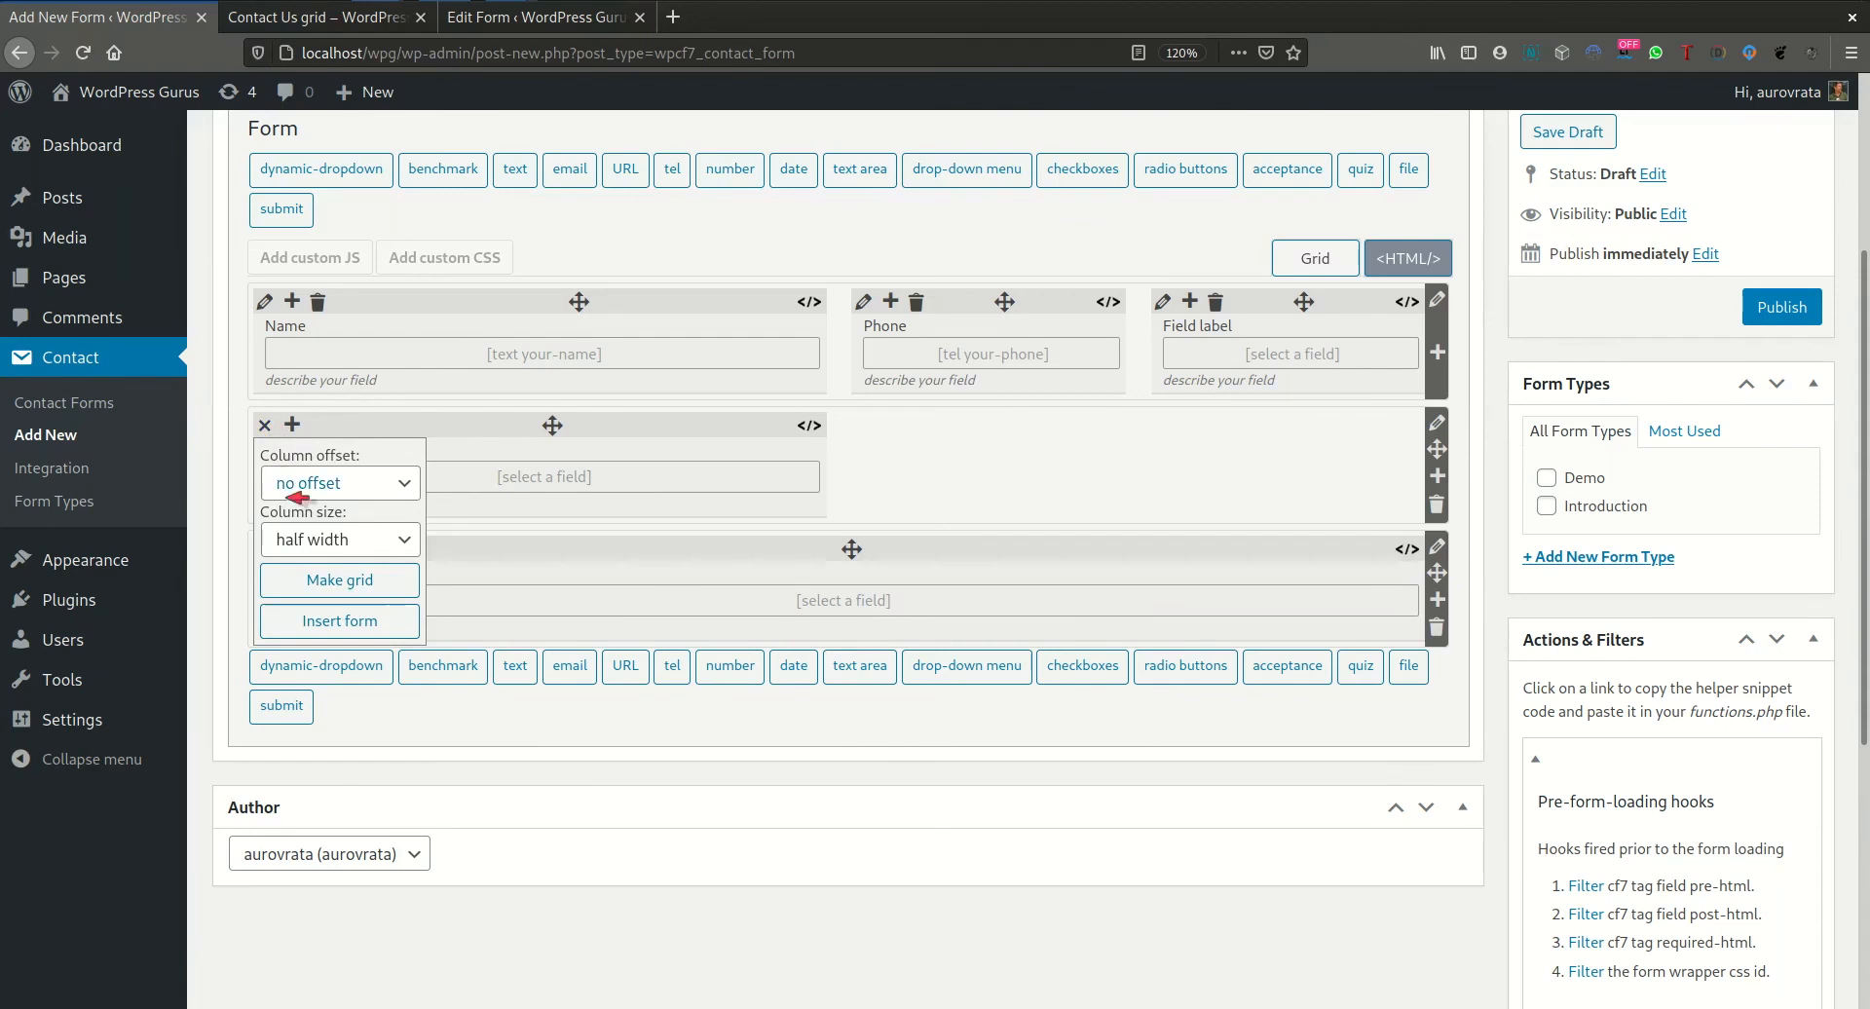
{"action": "left_click", "coordinate": [317, 492]}
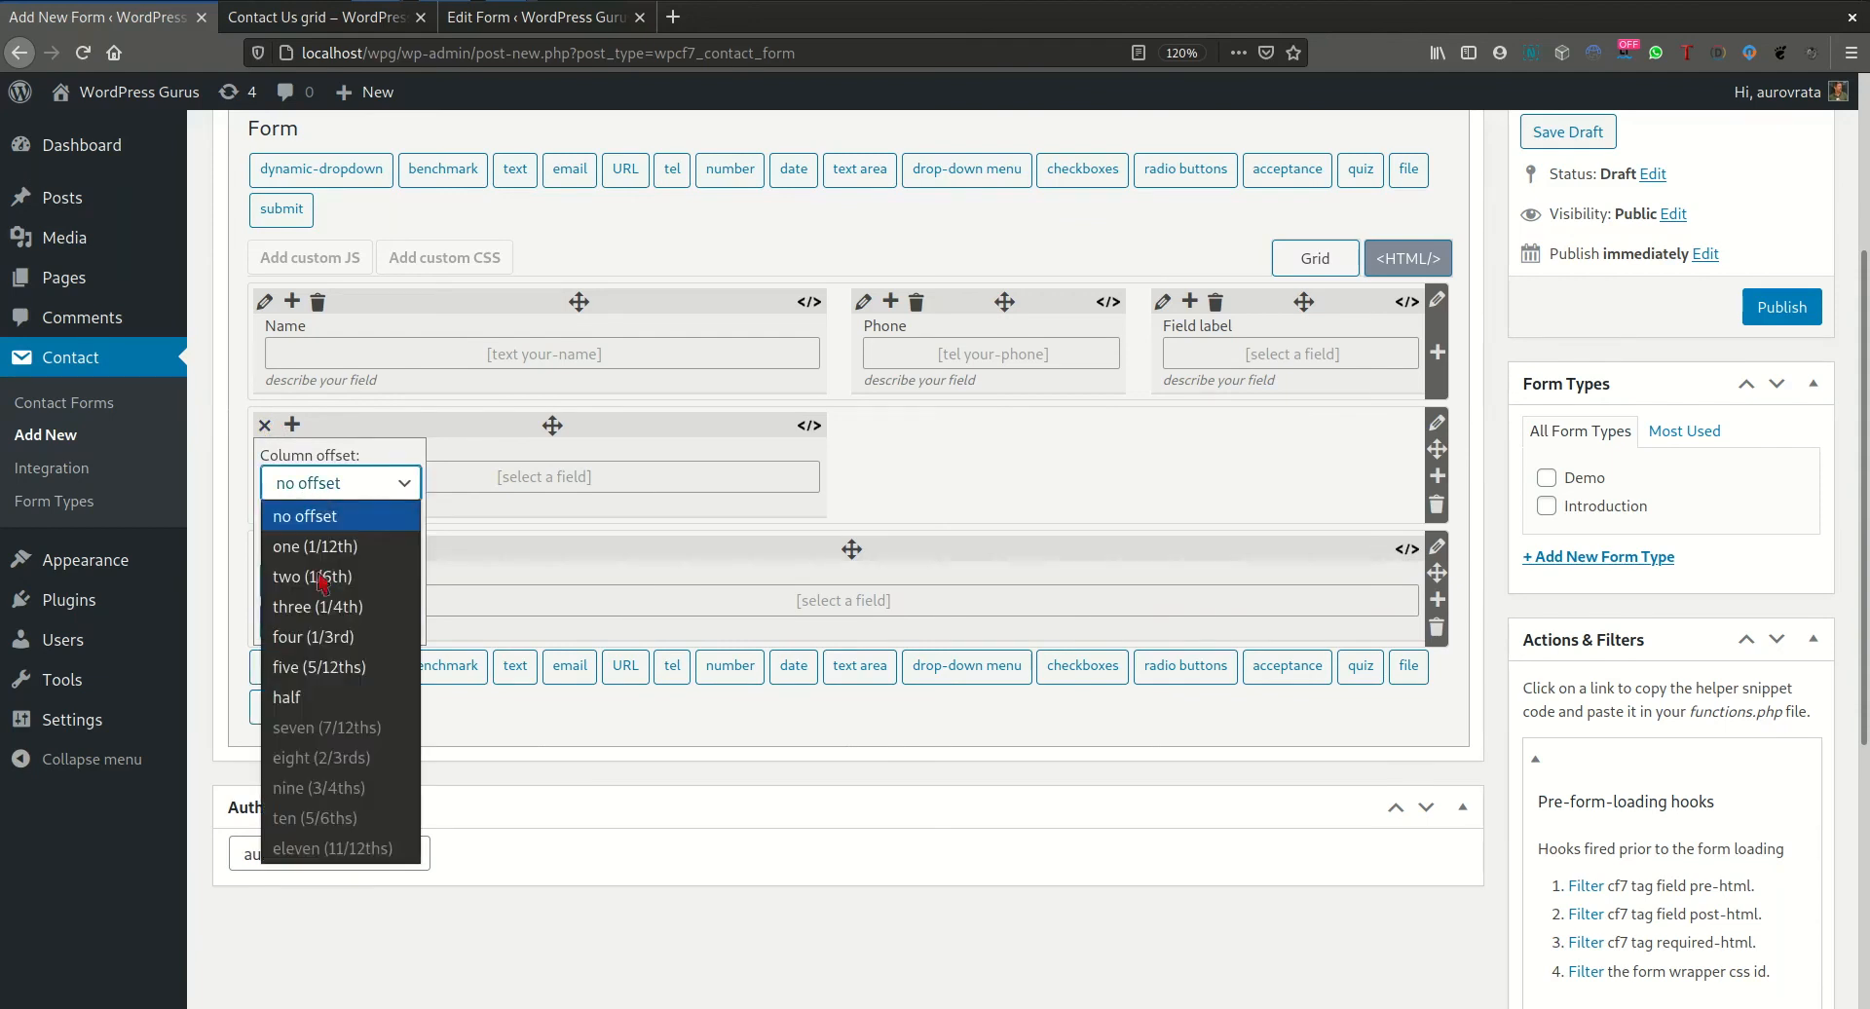
{"action": "left_click", "coordinate": [317, 698]}
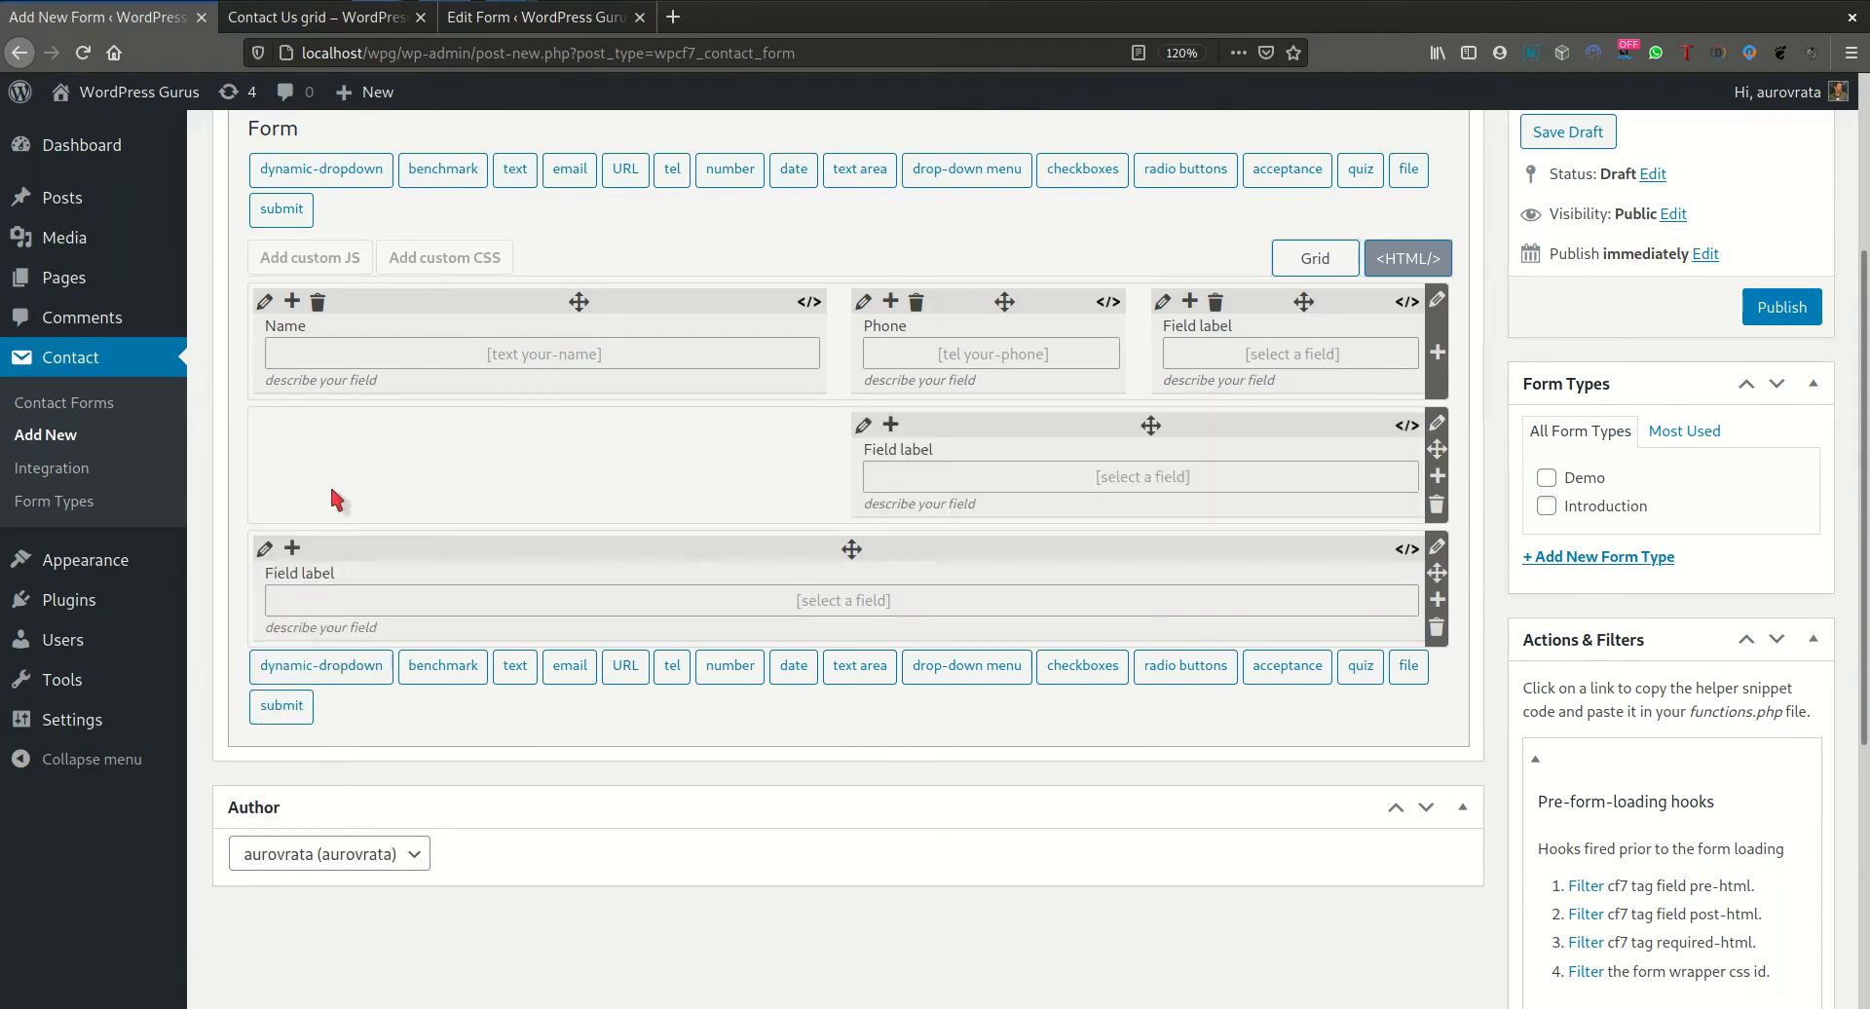
- Try a column size of three (1/4th) on the second row's column, and restore it to half width
{"action": "left_click", "coordinate": [863, 426]}
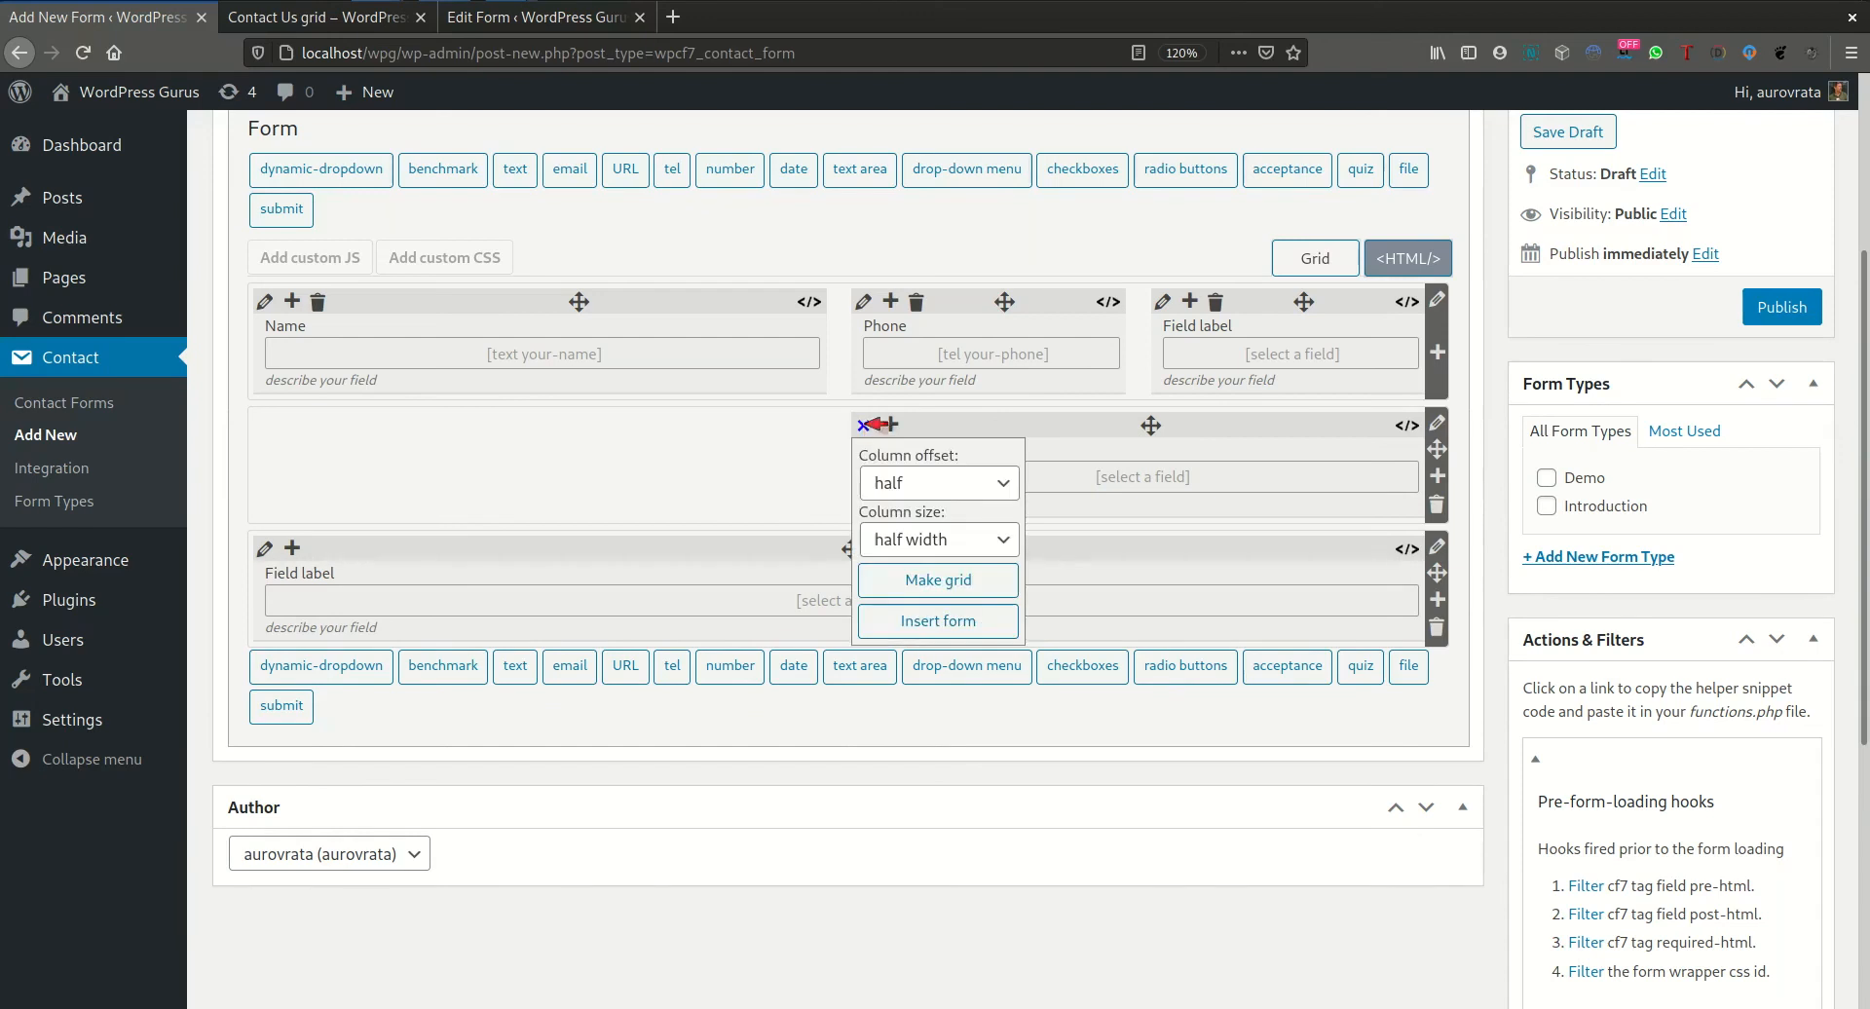
{"action": "left_click", "coordinate": [925, 540]}
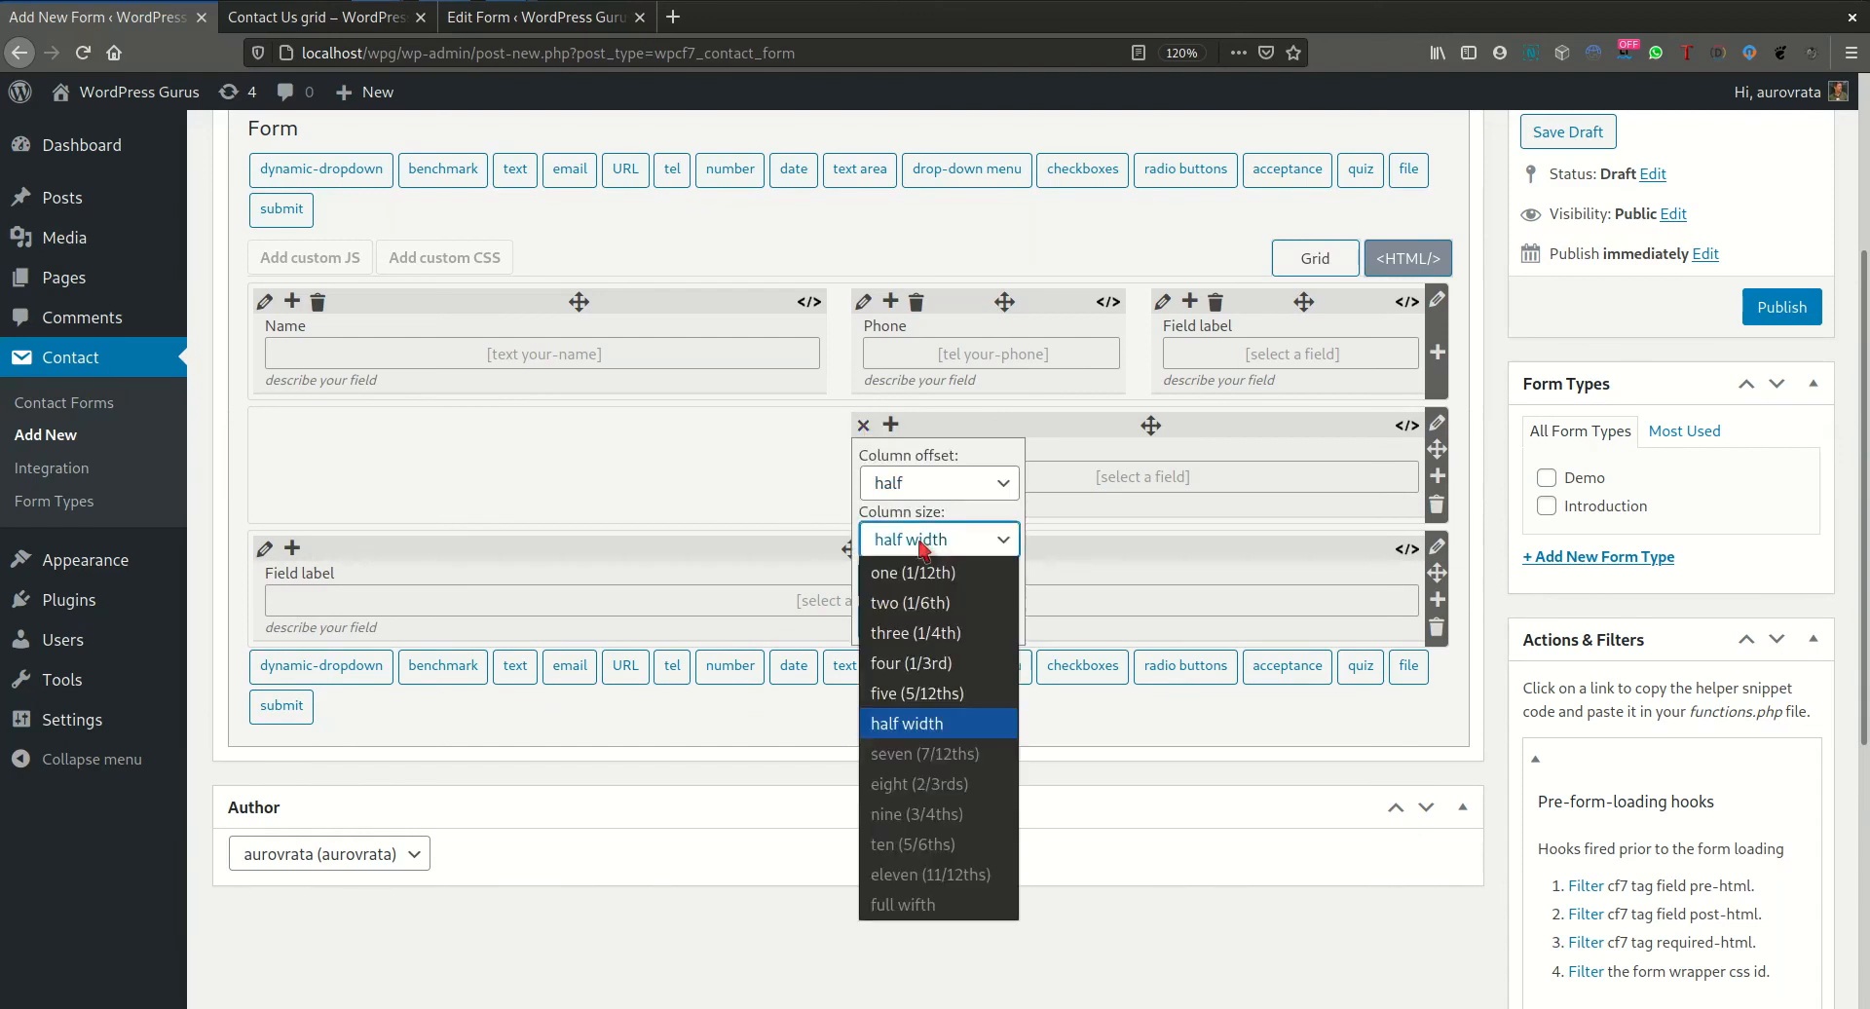
{"action": "left_click", "coordinate": [934, 634]}
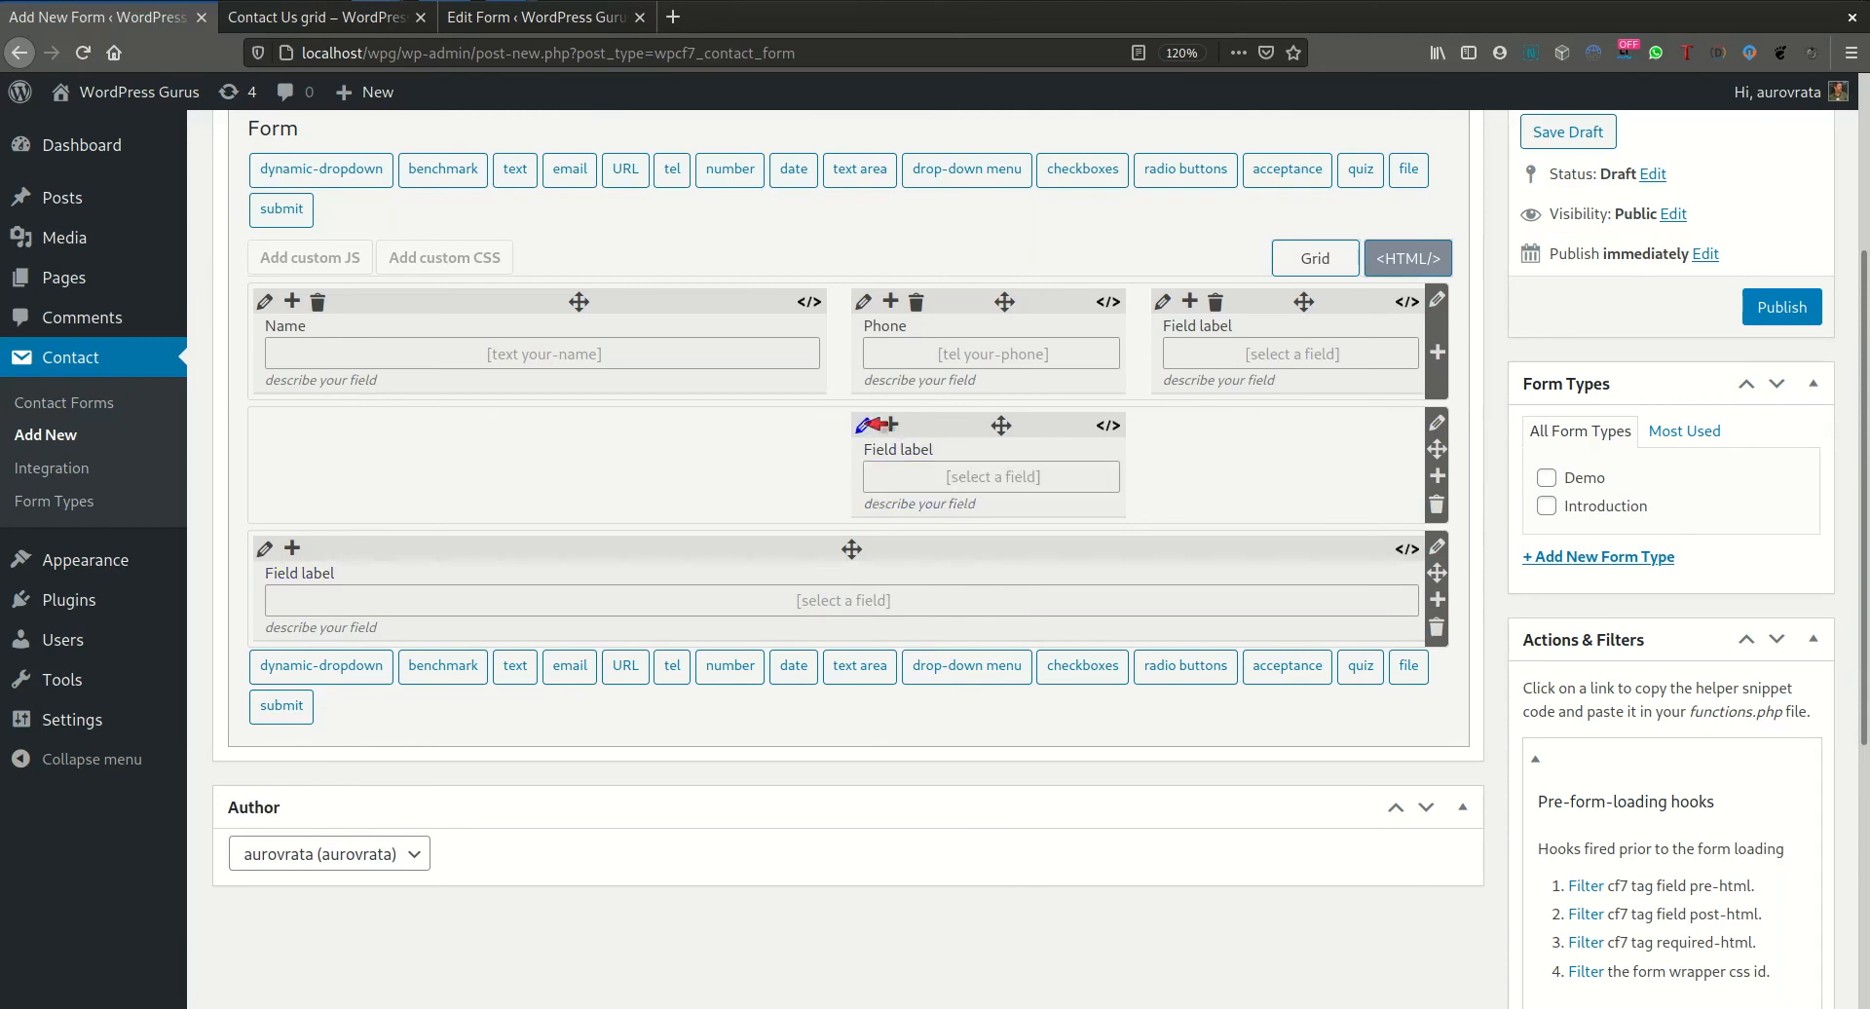
{"action": "left_click", "coordinate": [864, 426]}
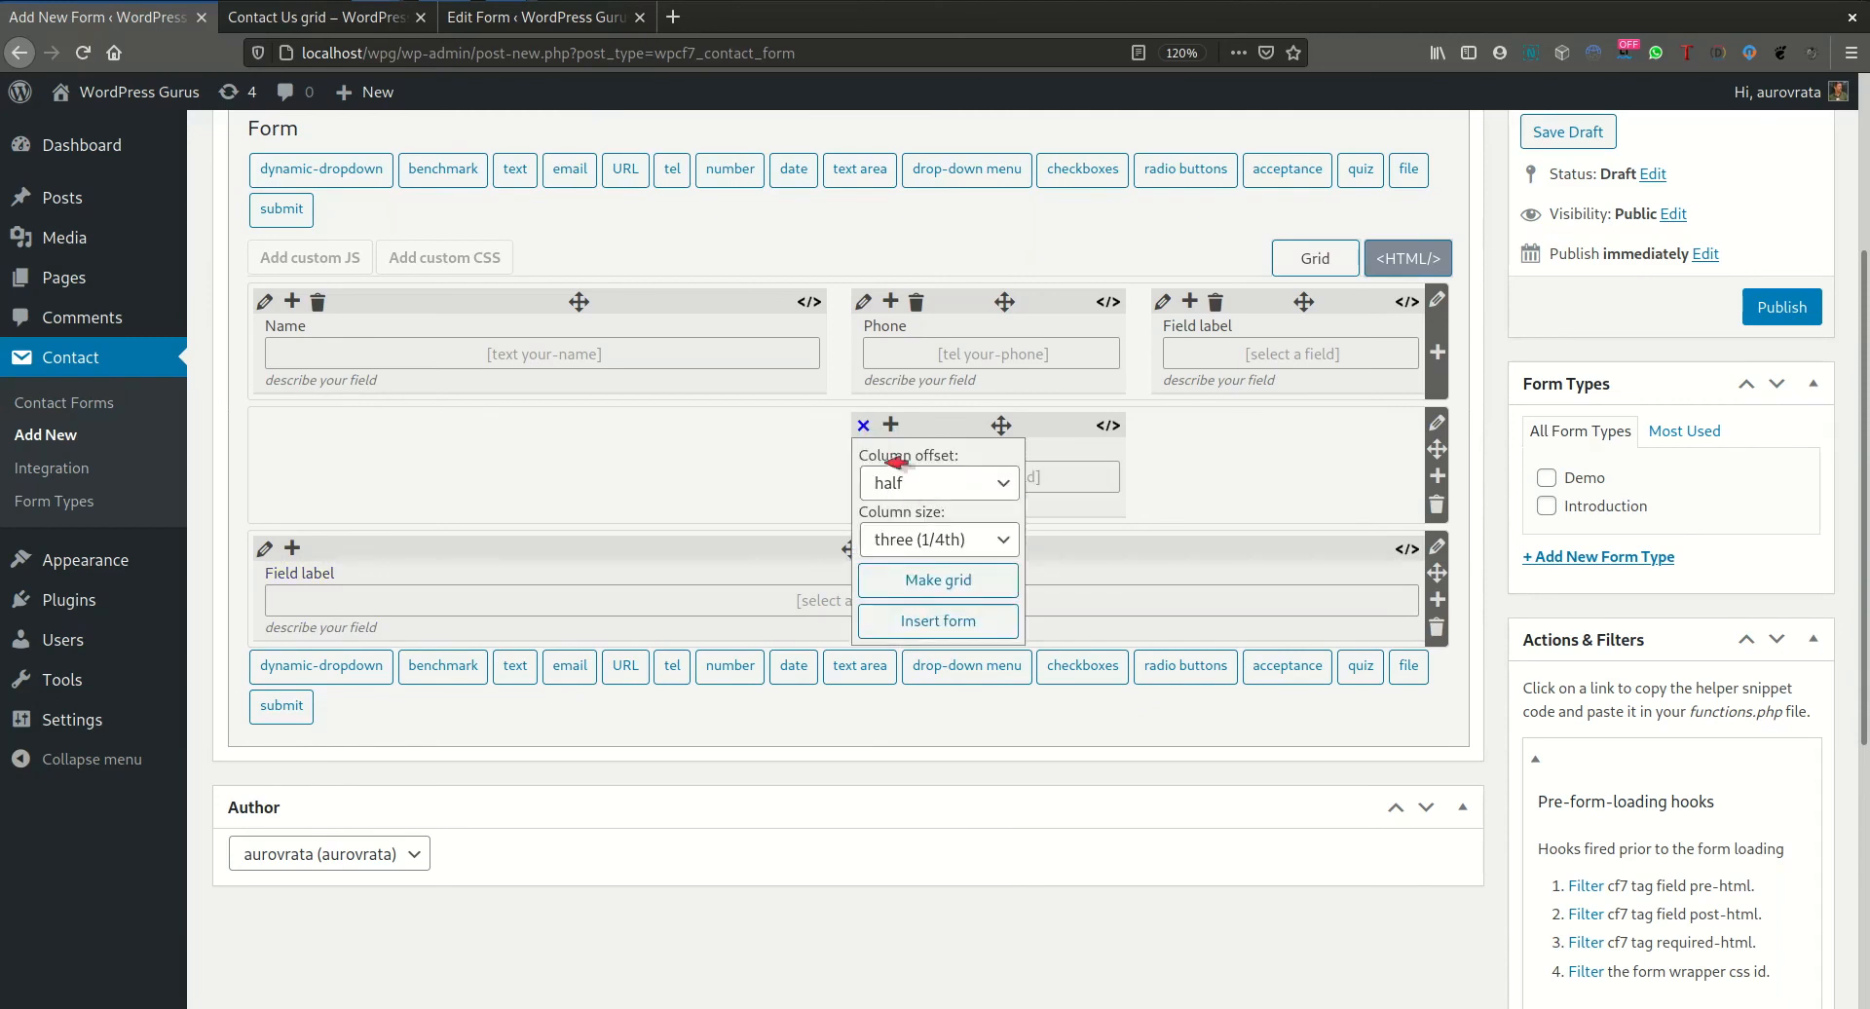
{"action": "left_click", "coordinate": [931, 538]}
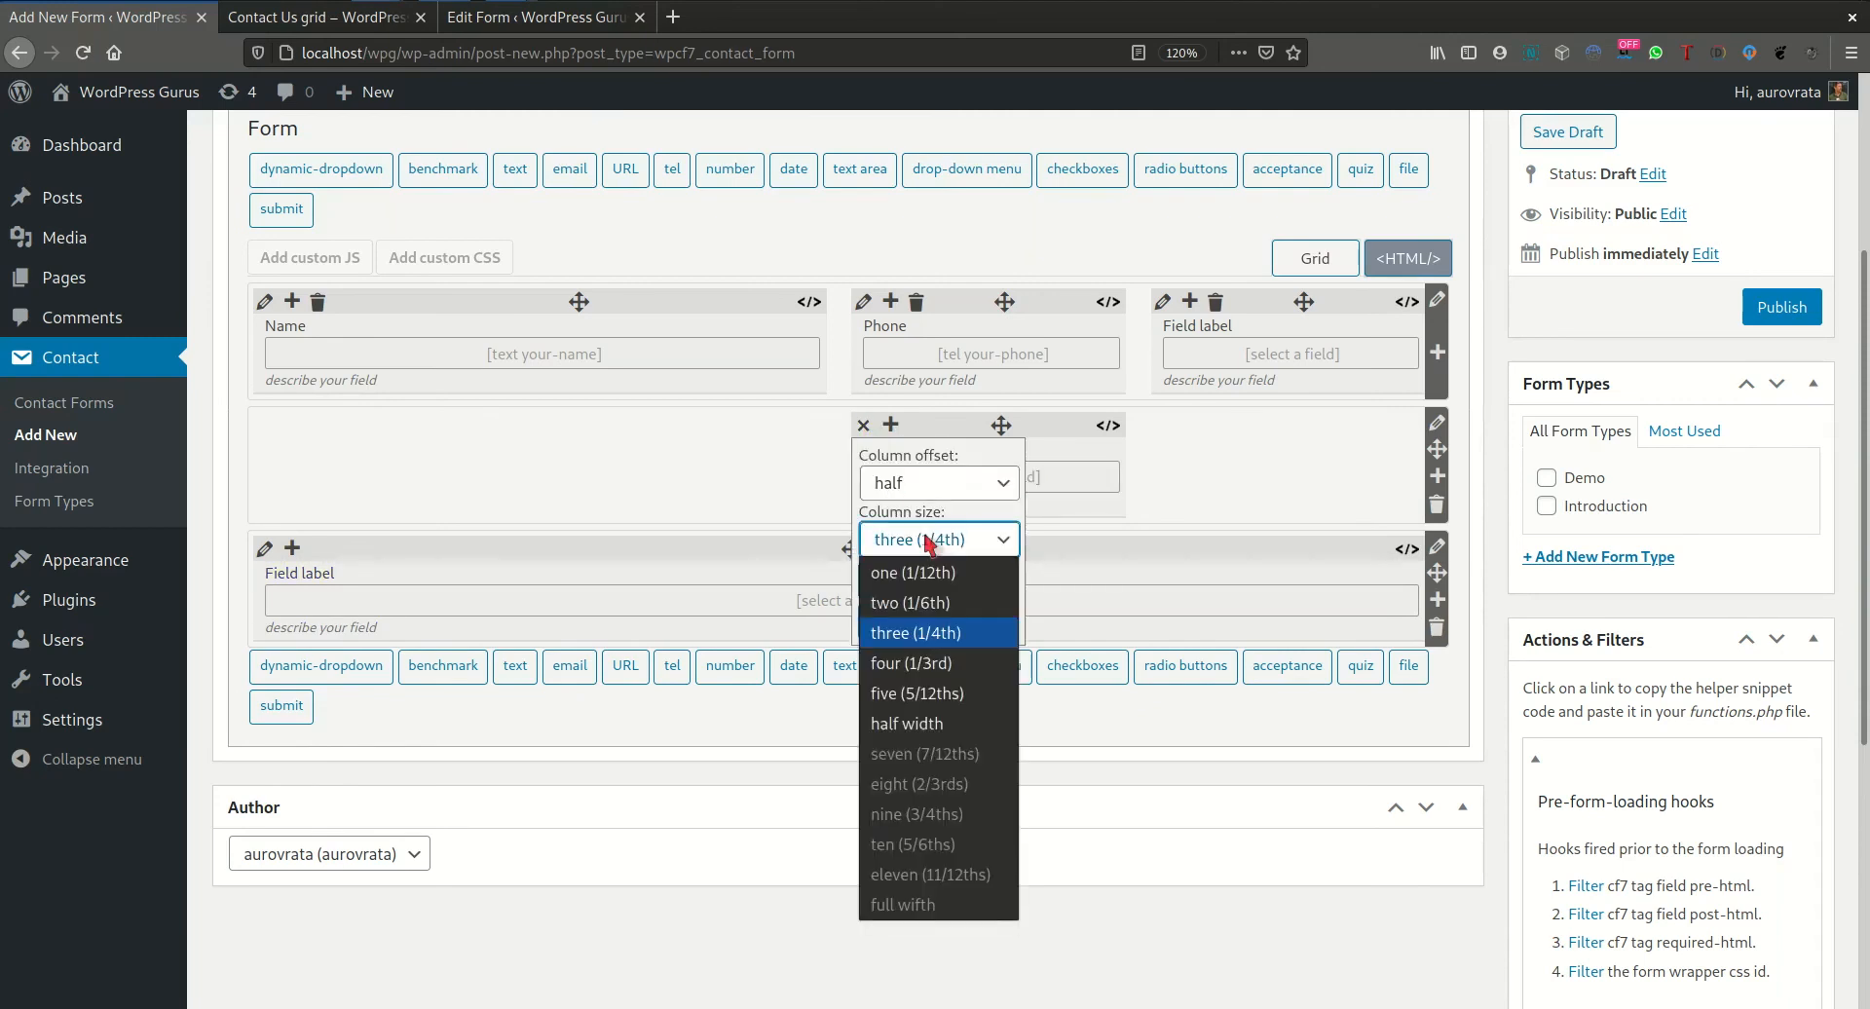
{"action": "left_click", "coordinate": [911, 723]}
- Set the offset of the second row's column to three (1/4th) to centre it
{"action": "left_click", "coordinate": [864, 426]}
{"action": "left_click", "coordinate": [916, 482]}
{"action": "left_click", "coordinate": [924, 608]}
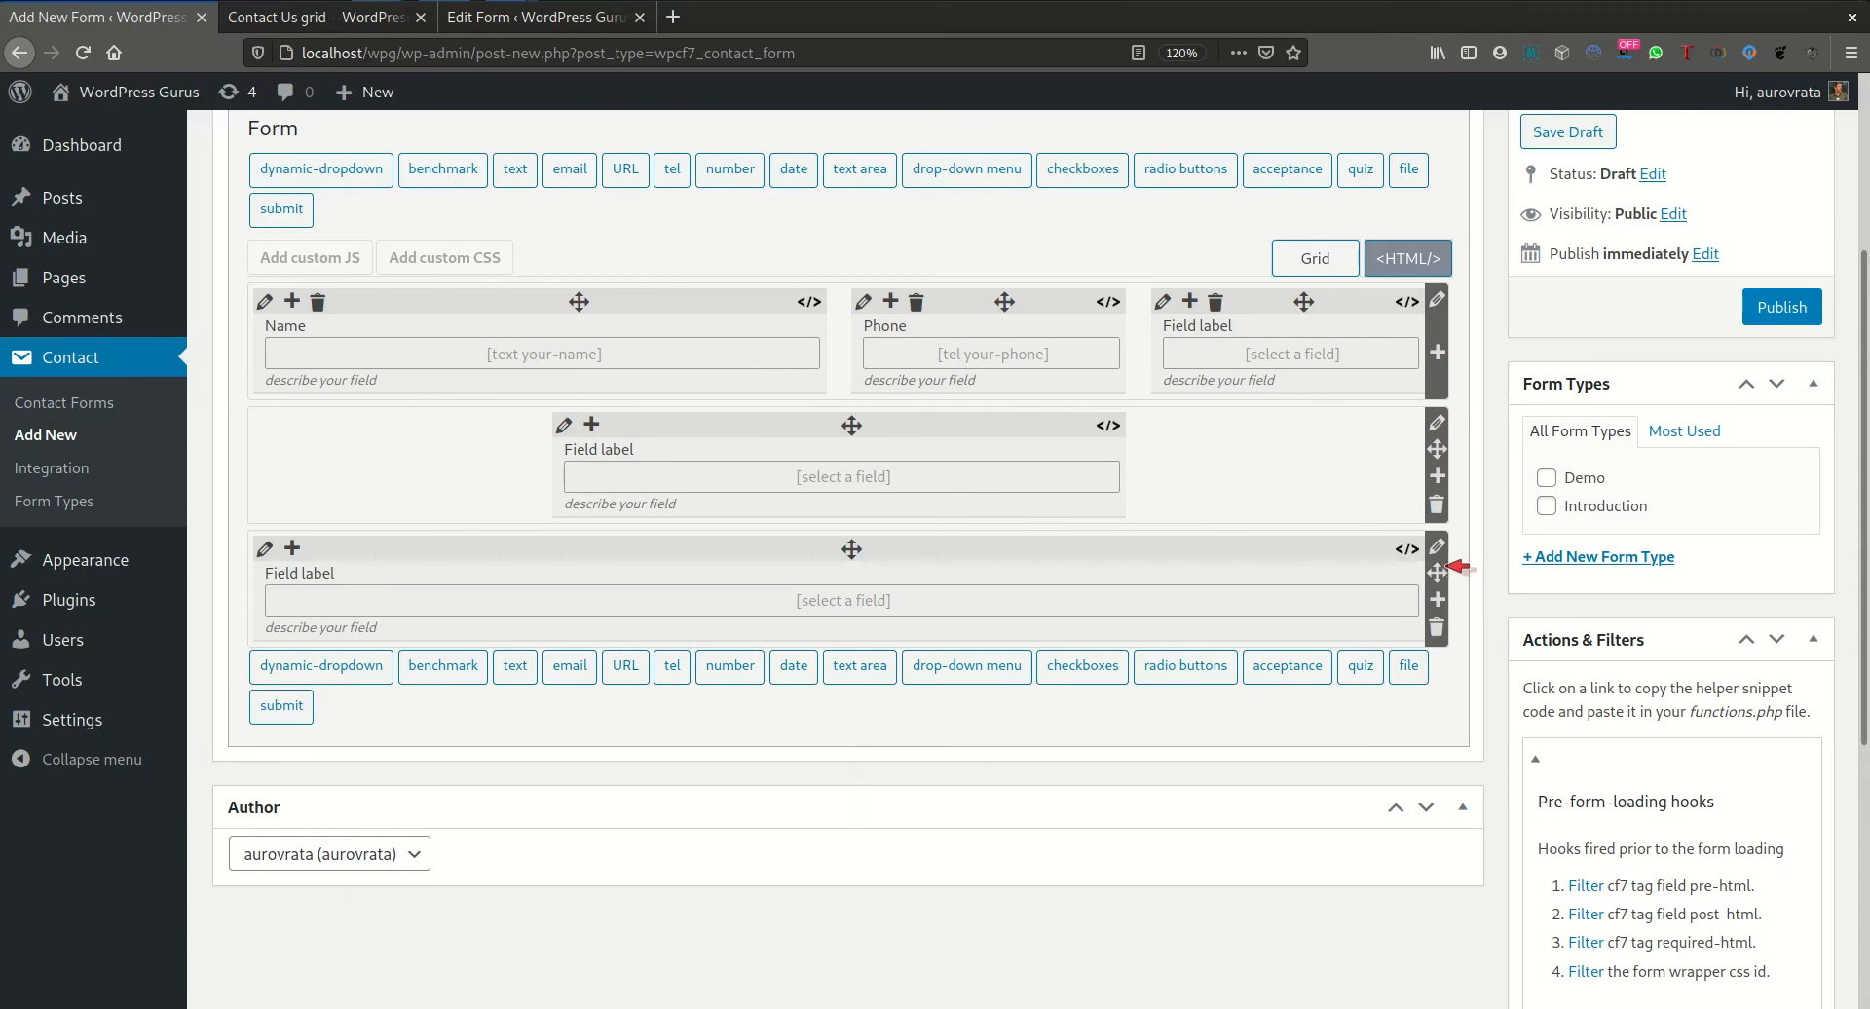
- Add a fourth row below the third, and examine the generated HTML code before returning to the grid editor
{"action": "left_click", "coordinate": [1439, 597]}
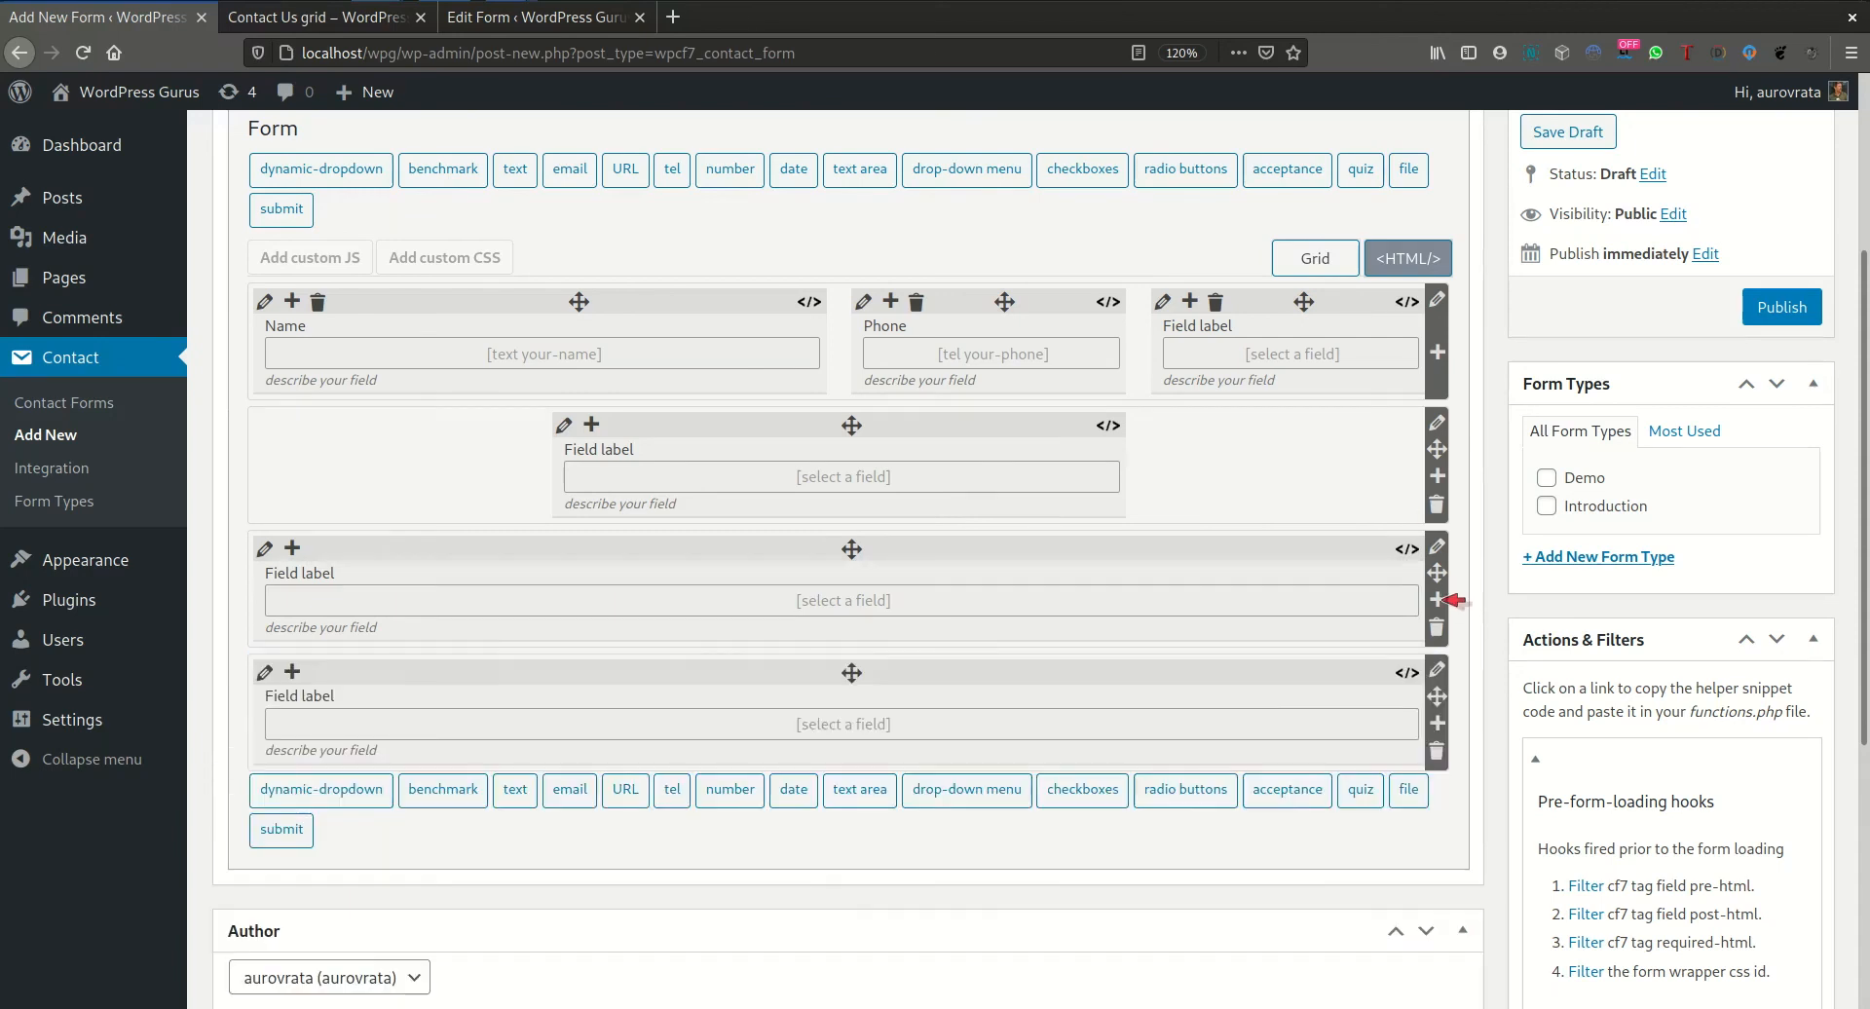
{"action": "left_click", "coordinate": [1422, 259]}
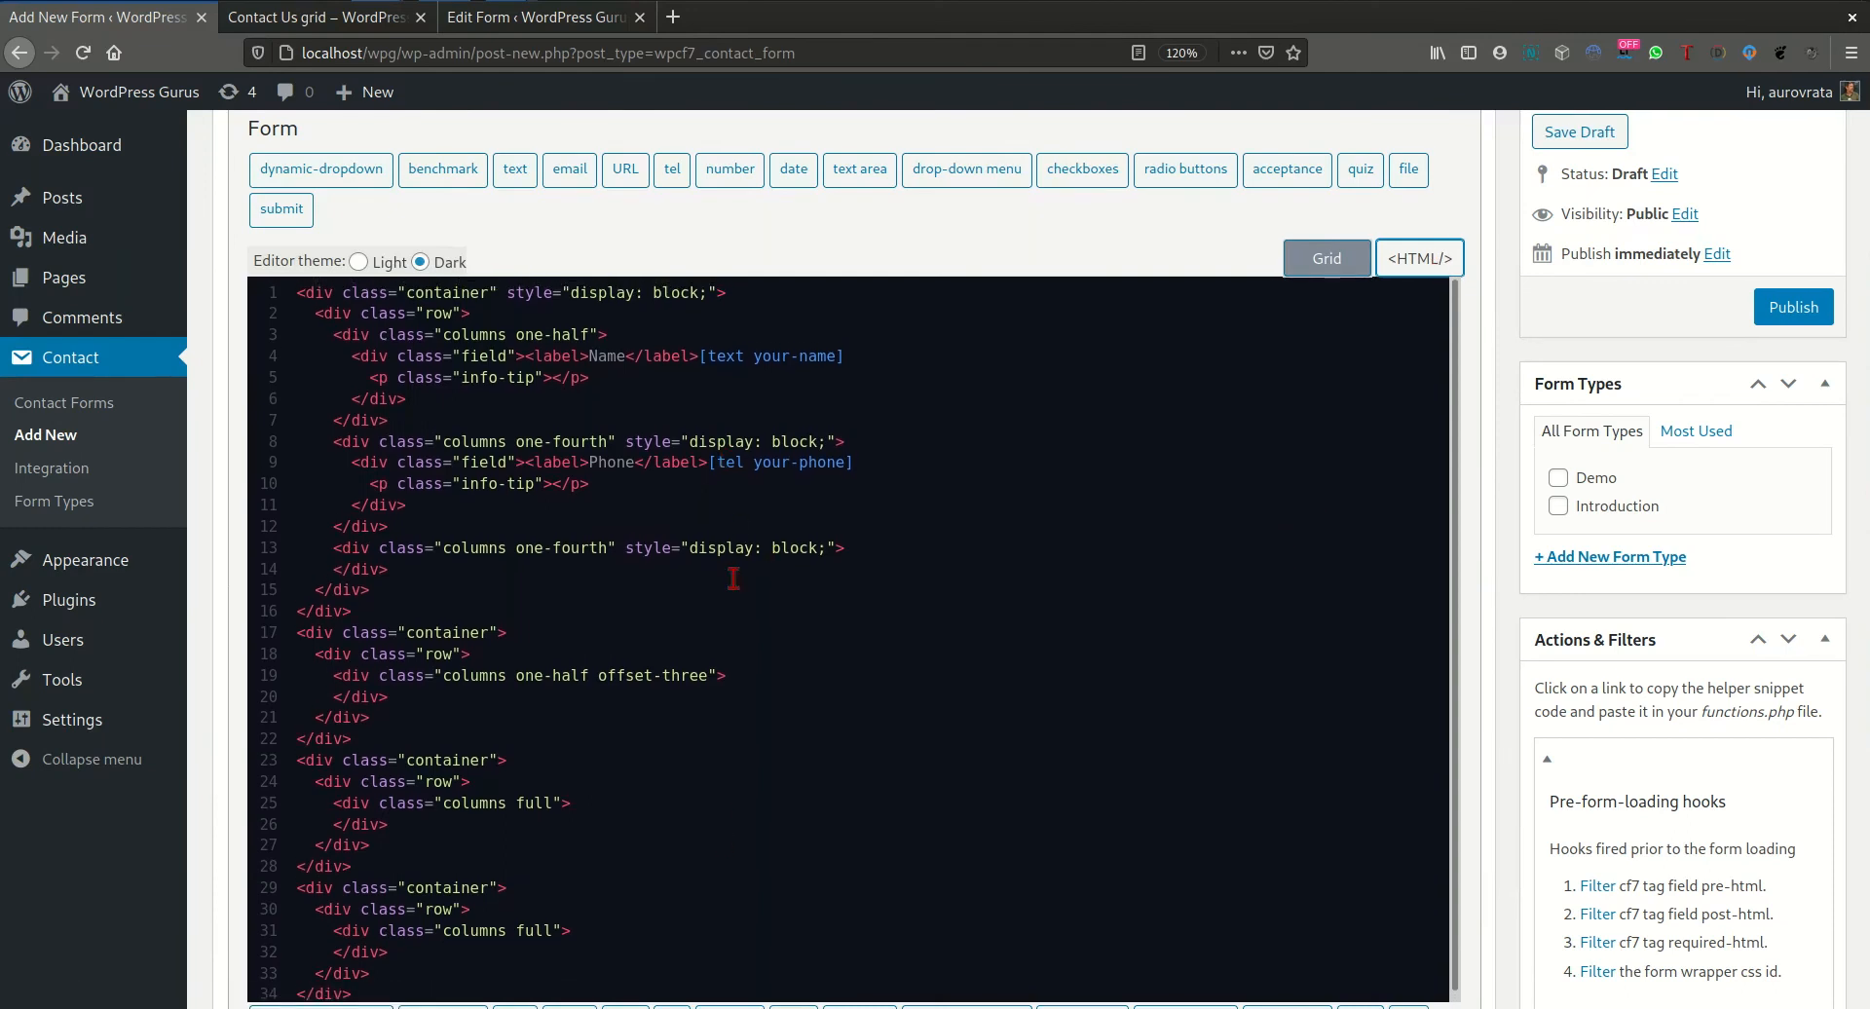
{"action": "left_click", "coordinate": [1332, 261]}
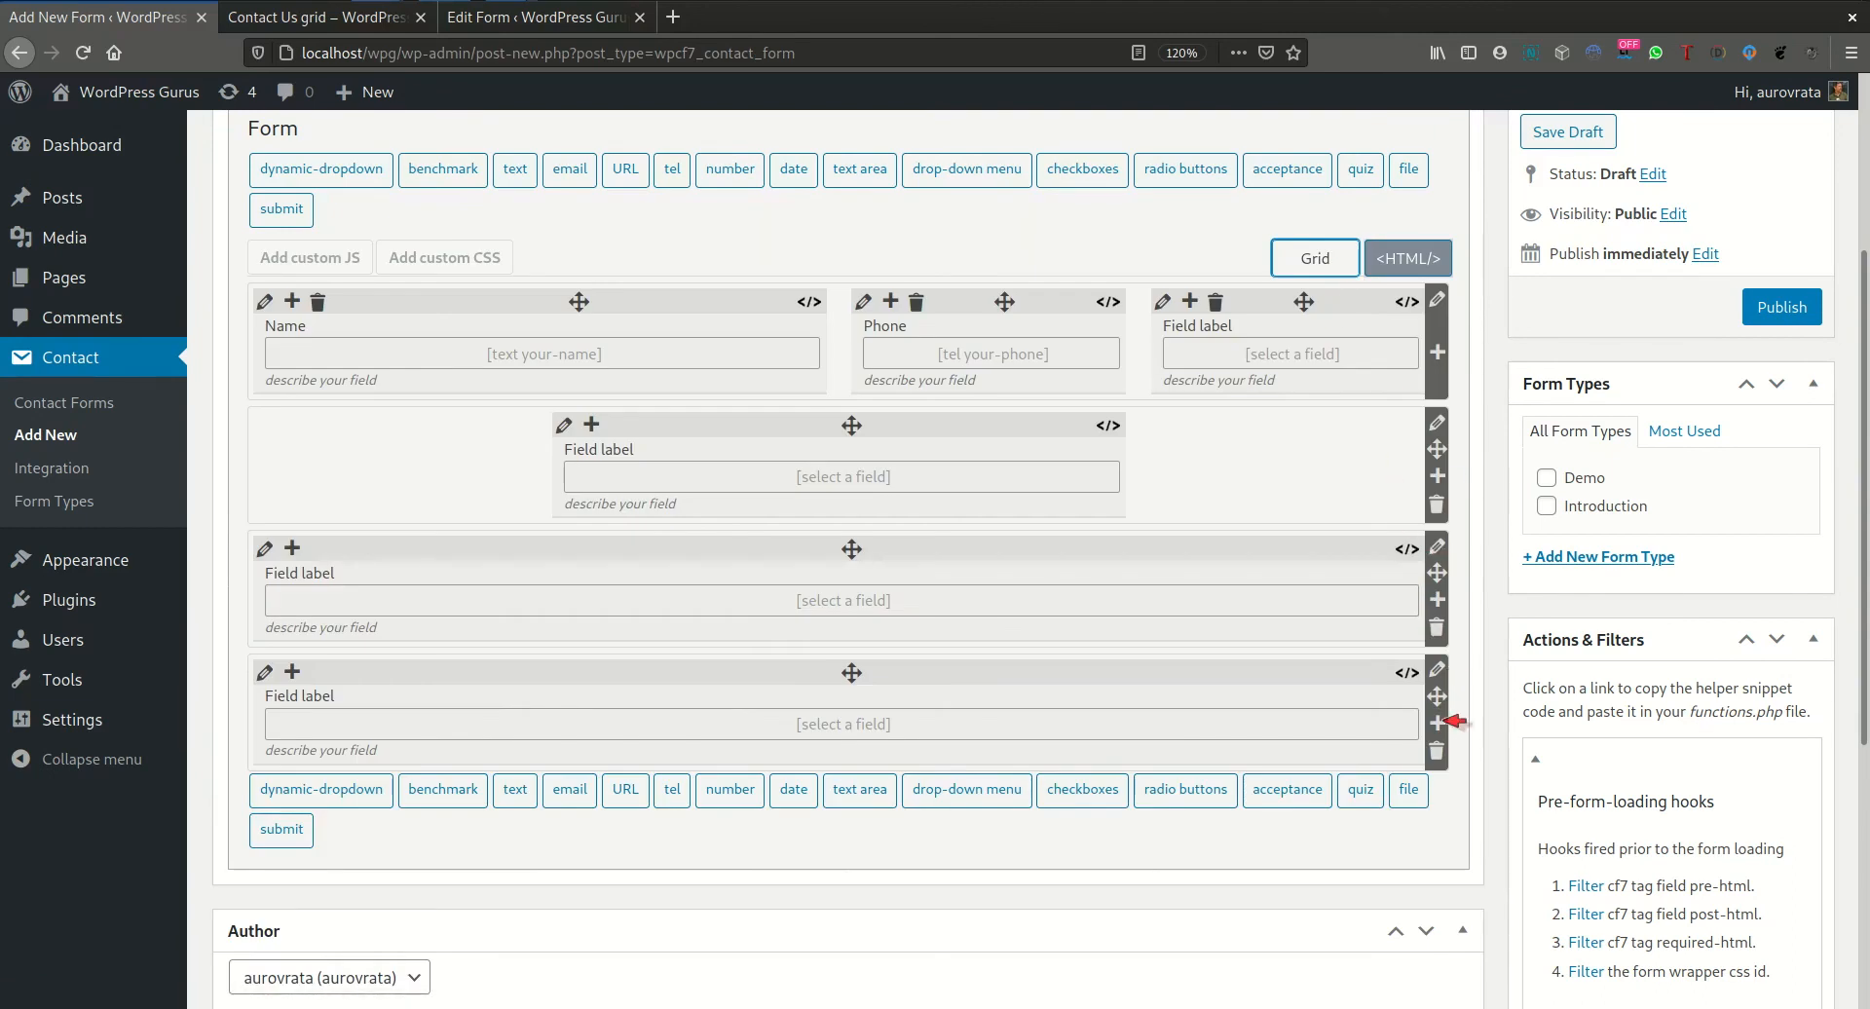
- Add a fifth row below the fourth, and split both the fourth and fifth rows into three columns
{"action": "left_click", "coordinate": [1438, 723]}
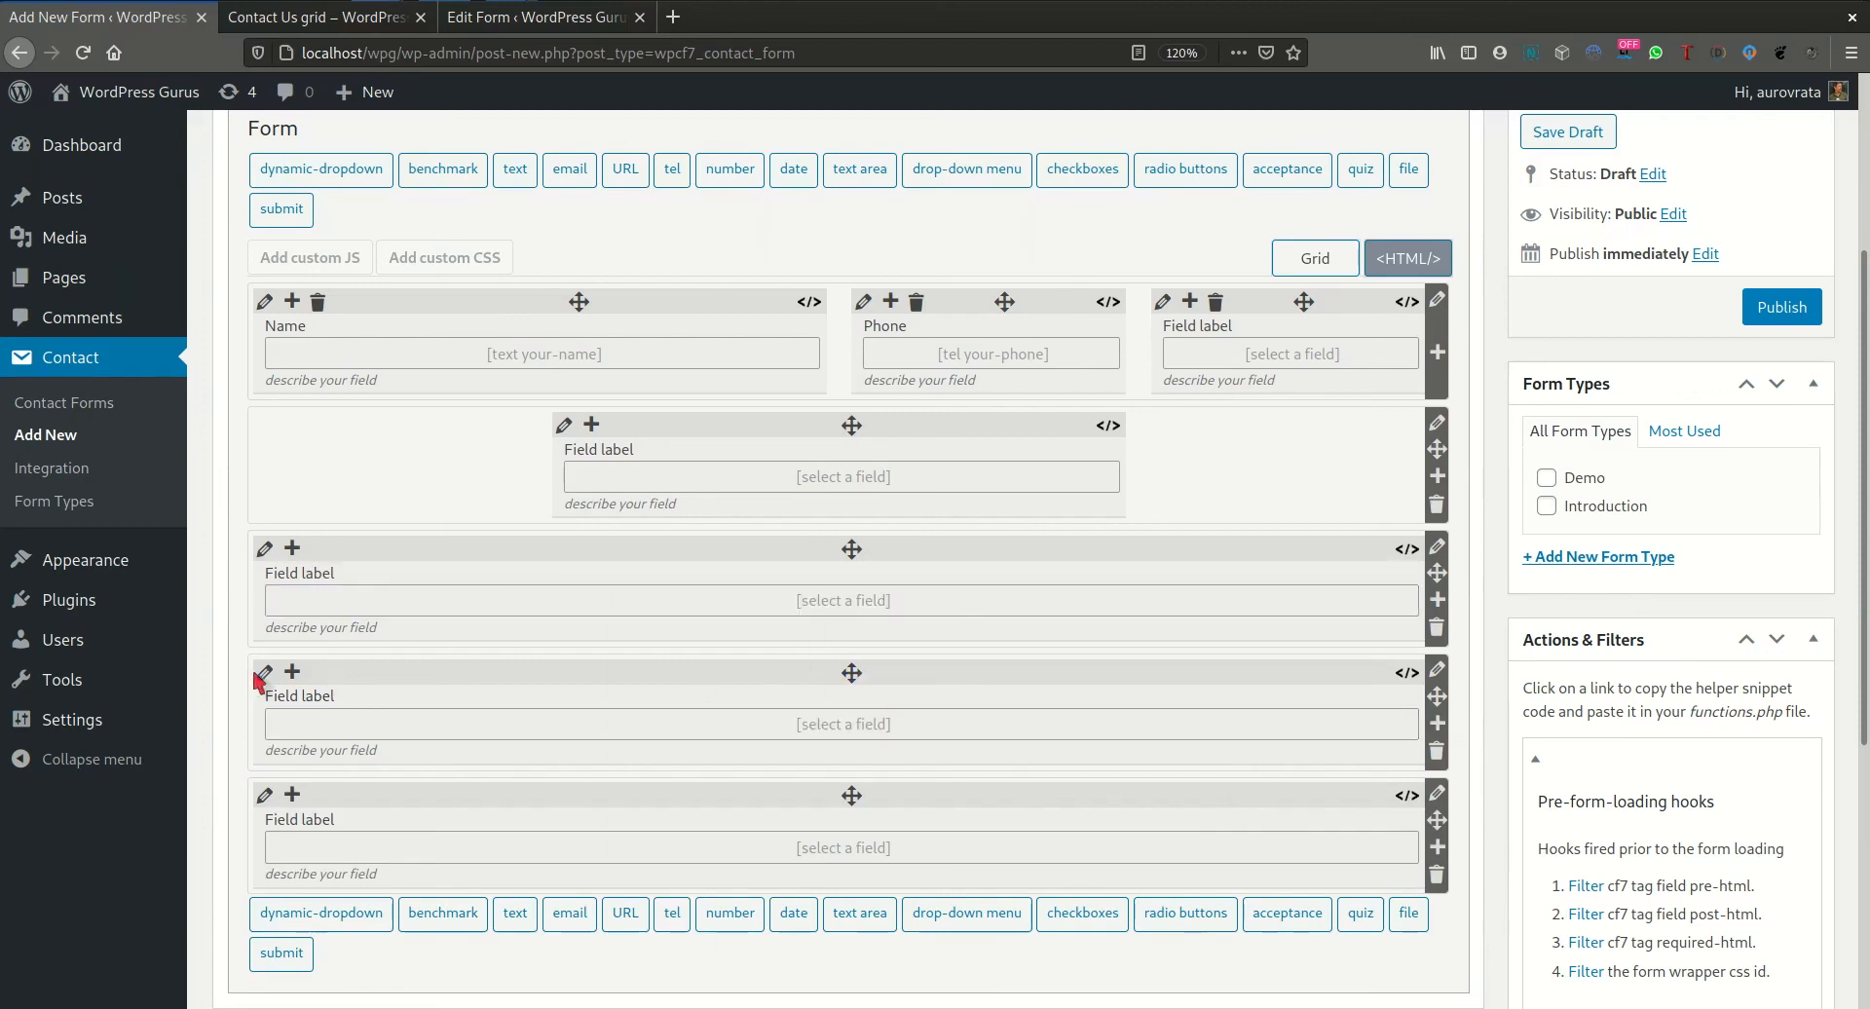
{"action": "left_click", "coordinate": [292, 671]}
{"action": "left_click", "coordinate": [292, 671]}
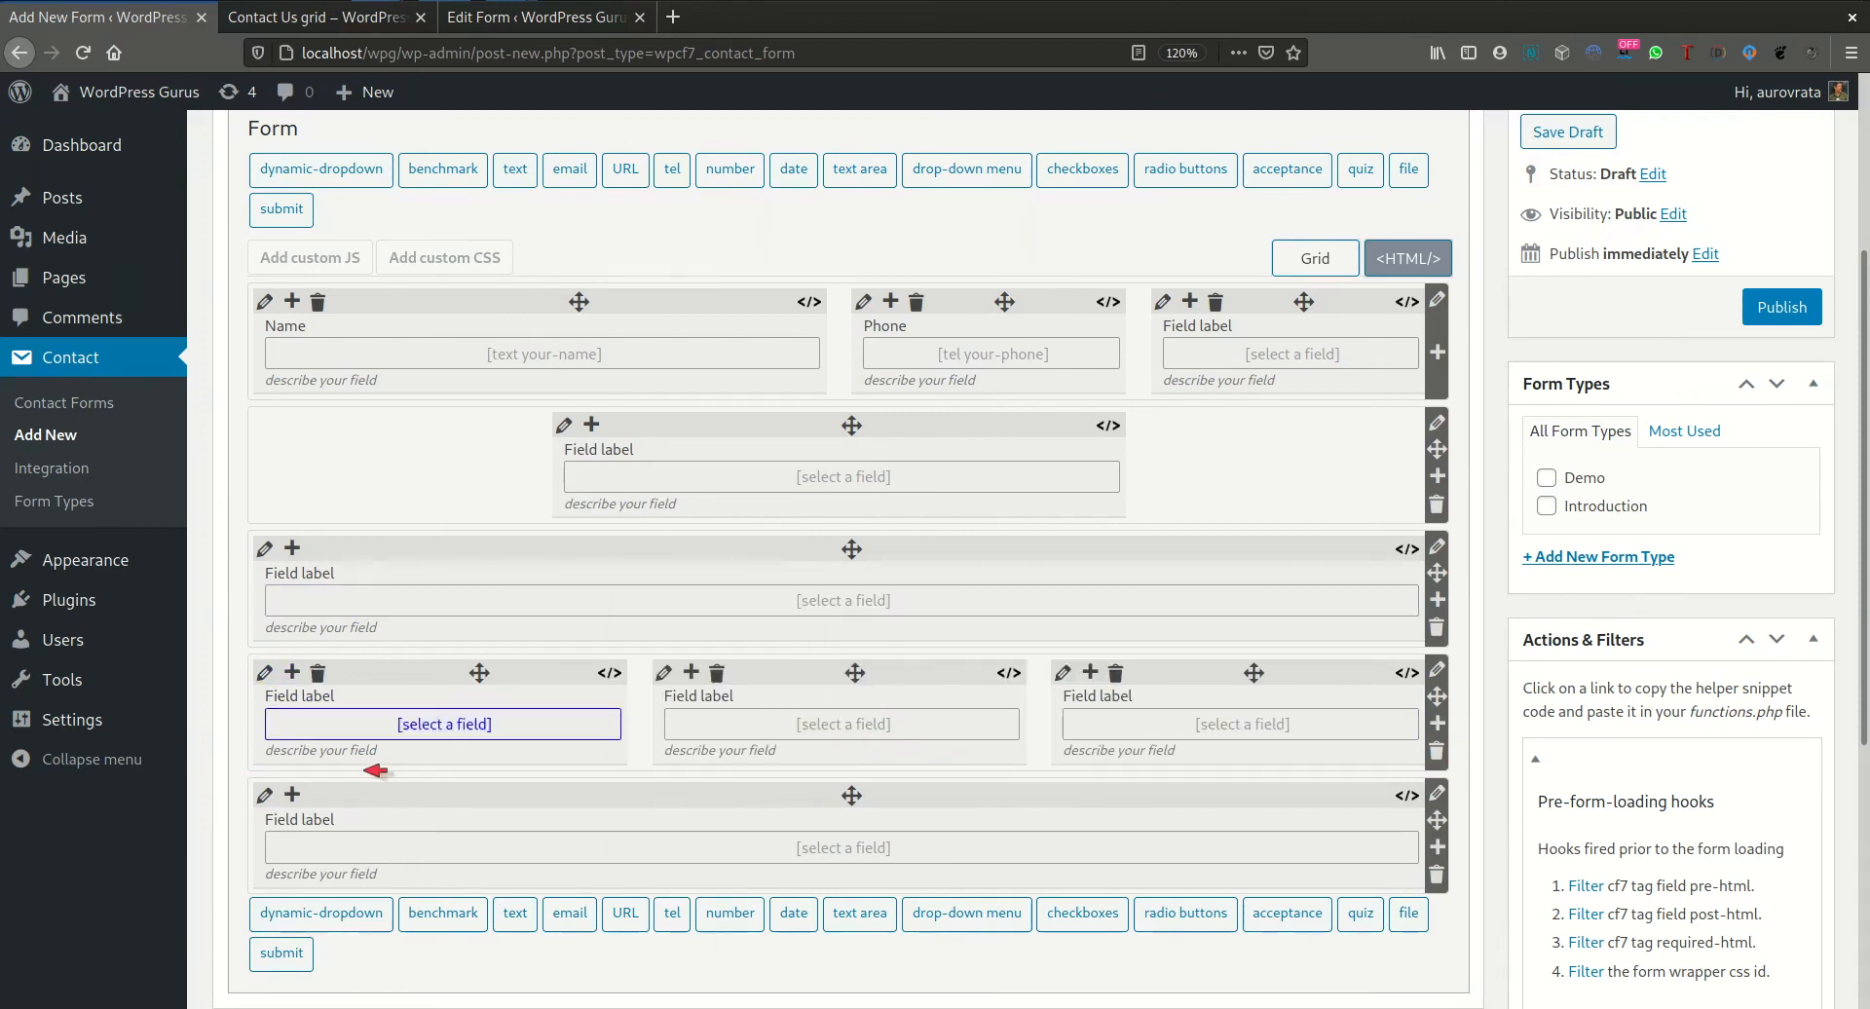
{"action": "left_click", "coordinate": [292, 794]}
{"action": "left_click", "coordinate": [292, 794]}
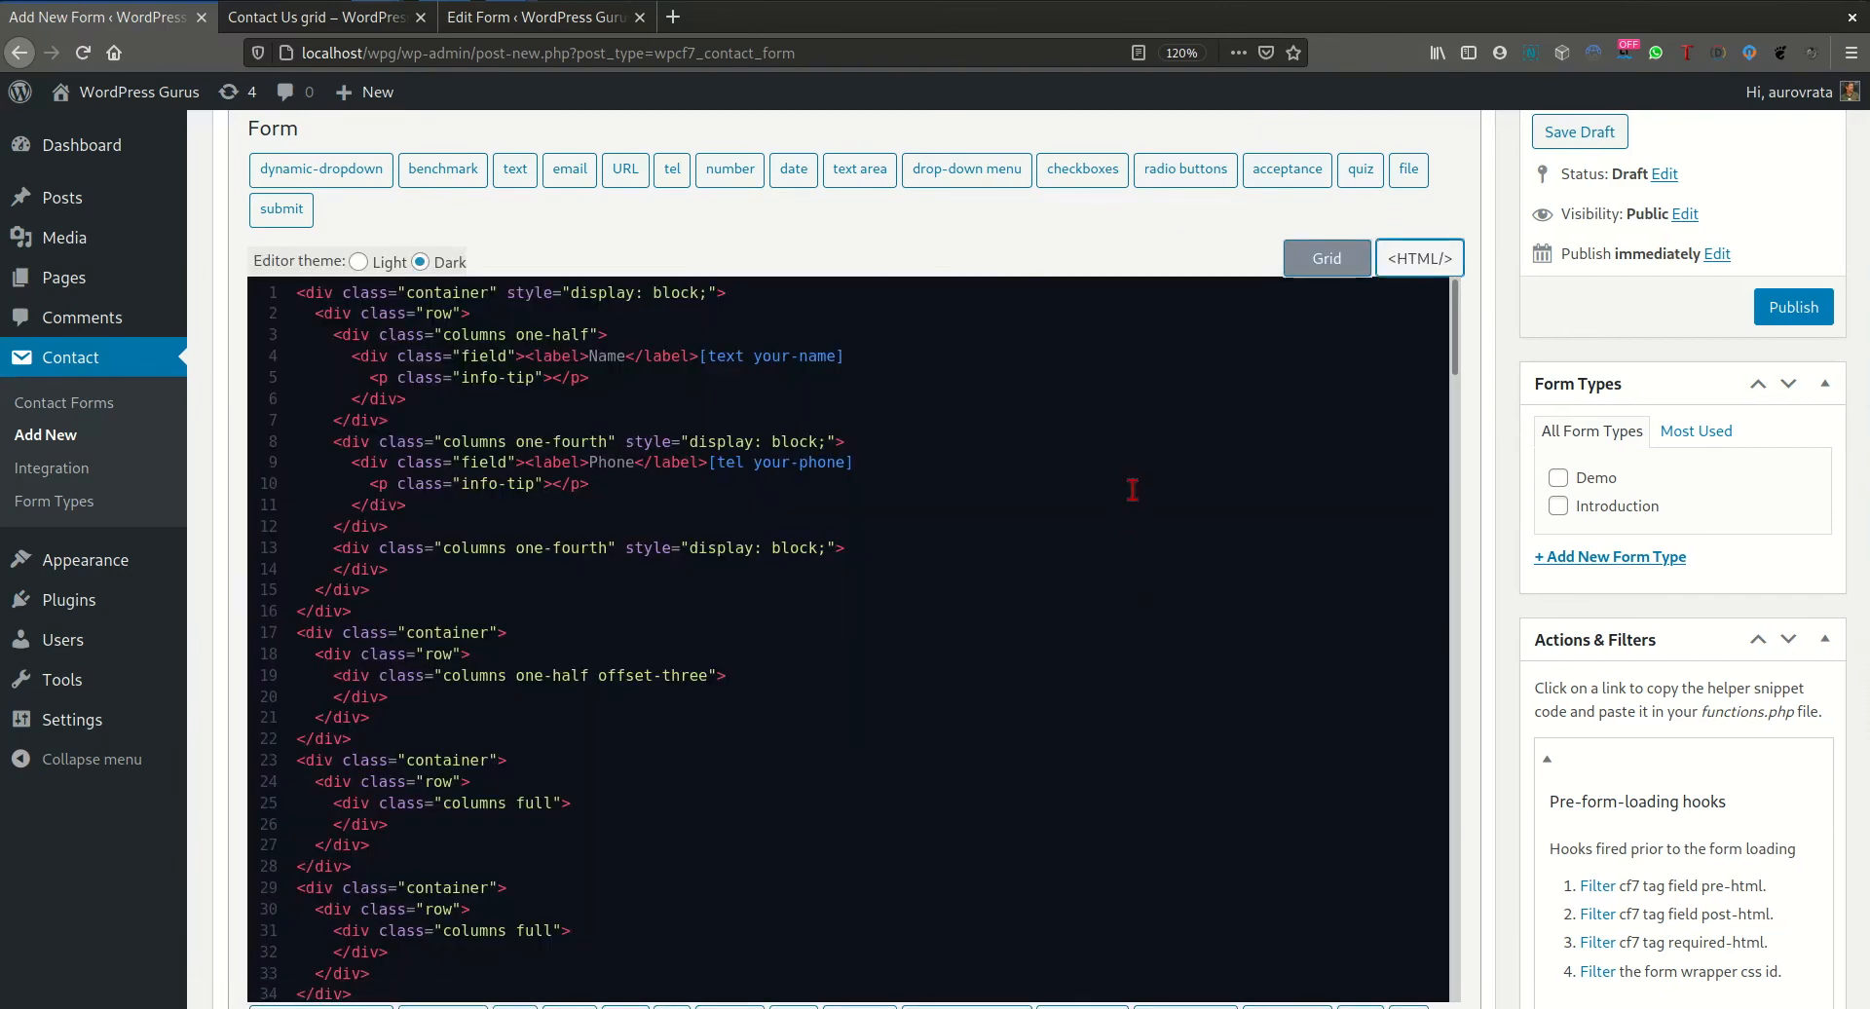
- Examine the generated HTML code of the whole form, including the three-column rows, and return to the grid editor
{"action": "scroll", "coordinate": [1130, 506], "scroll_direction": "down", "scroll_amount": 5}
{"action": "scroll", "coordinate": [1135, 499], "scroll_direction": "down", "scroll_amount": 5}
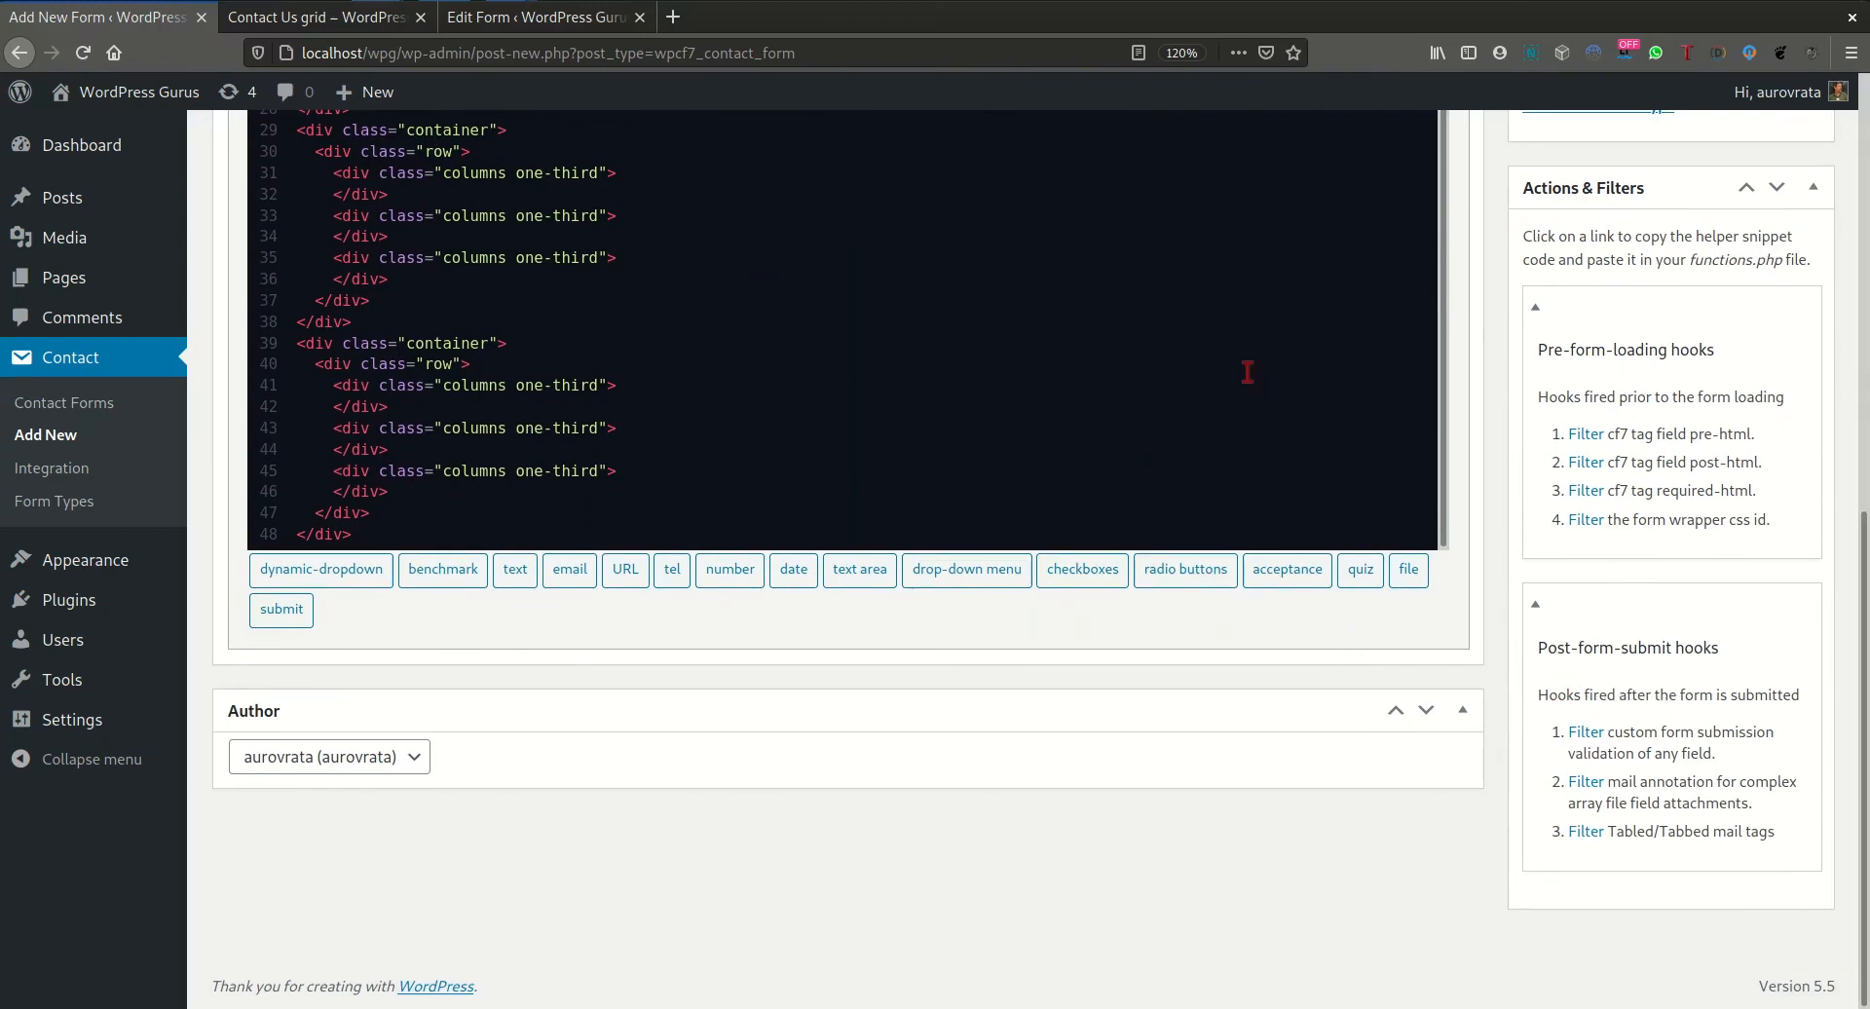
{"action": "scroll", "coordinate": [1247, 372], "scroll_direction": "up", "scroll_amount": 3}
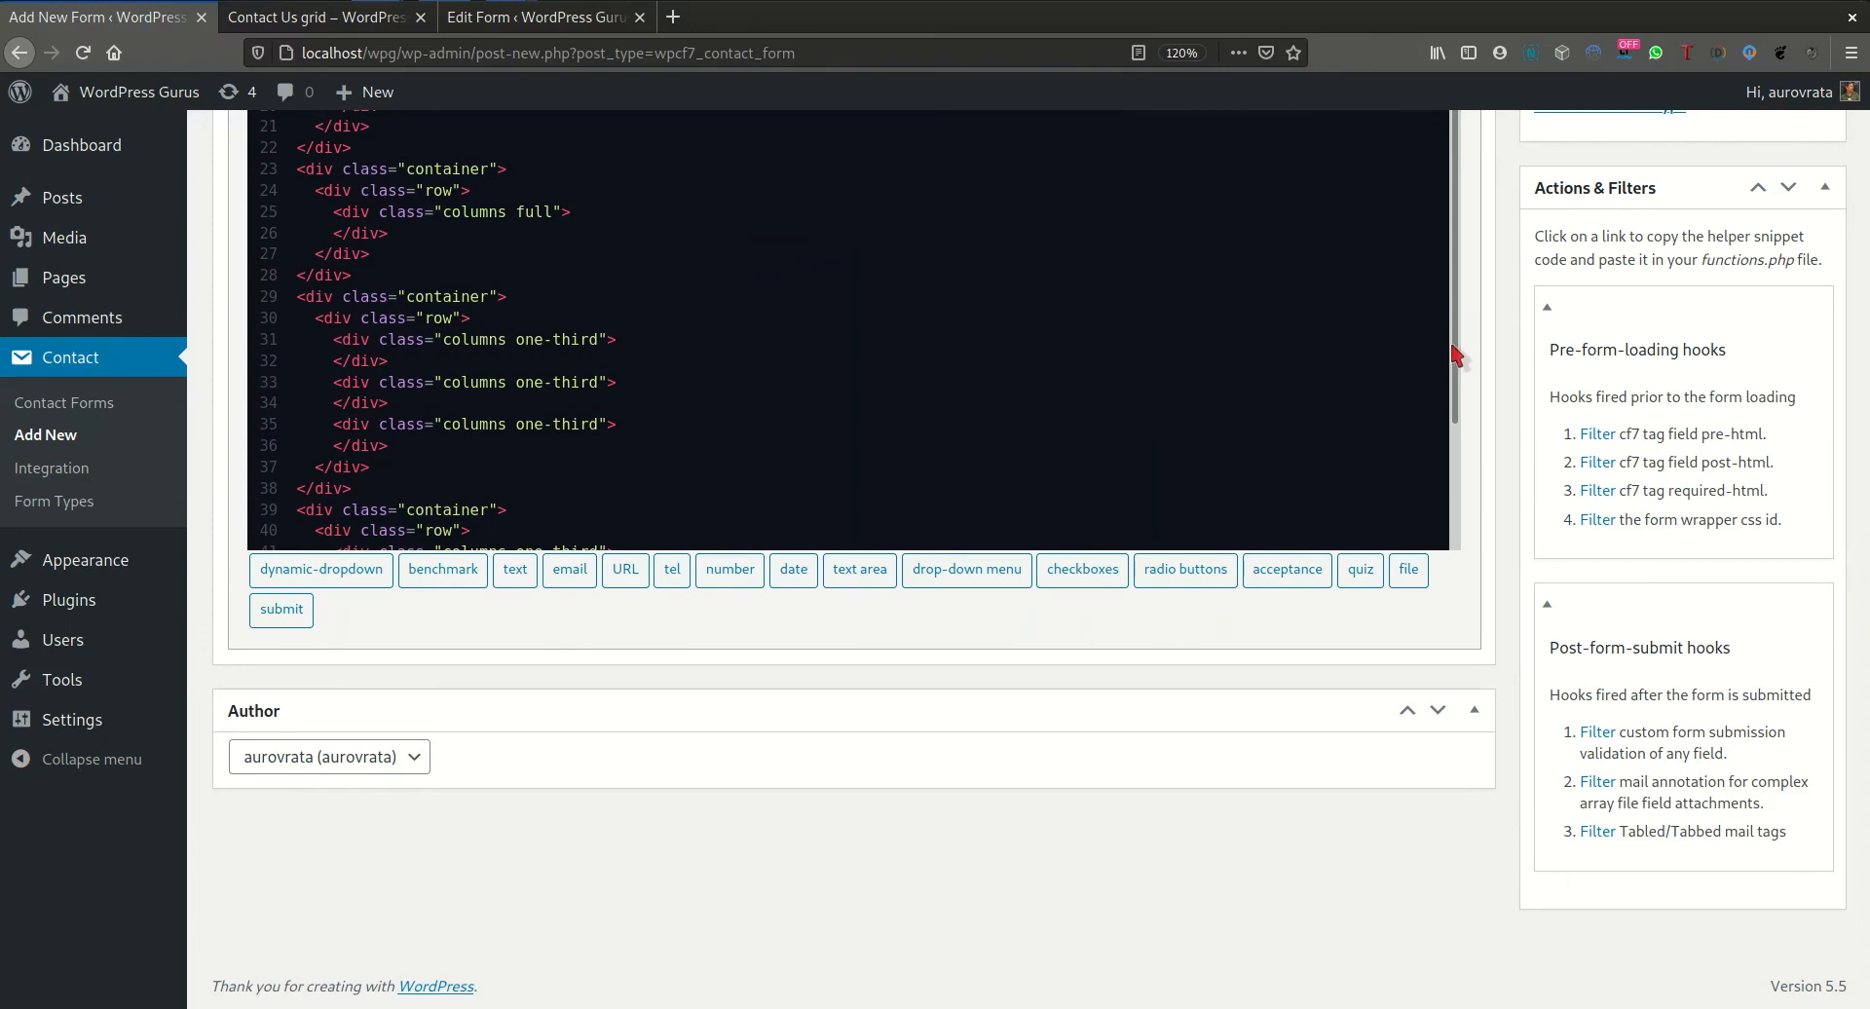
{"action": "scroll", "coordinate": [1271, 343], "scroll_direction": "up", "scroll_amount": 3}
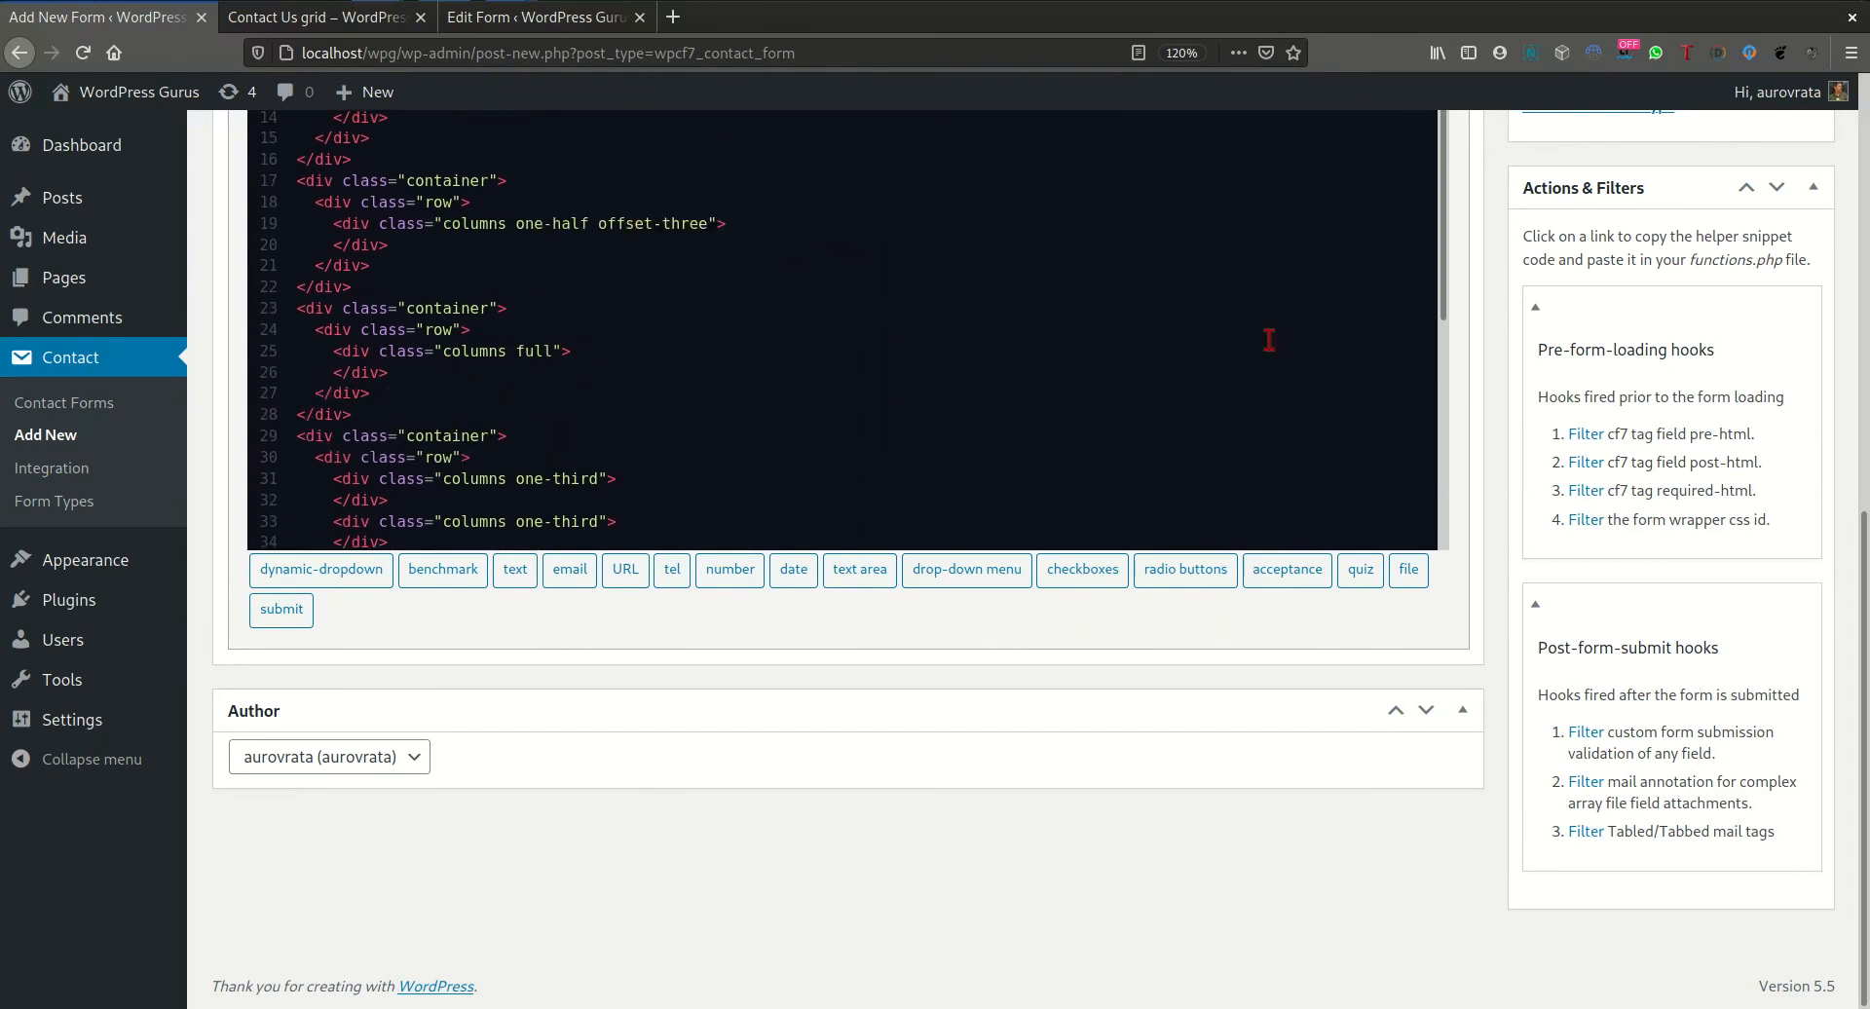
{"action": "scroll", "coordinate": [1269, 340], "scroll_direction": "up", "scroll_amount": 5}
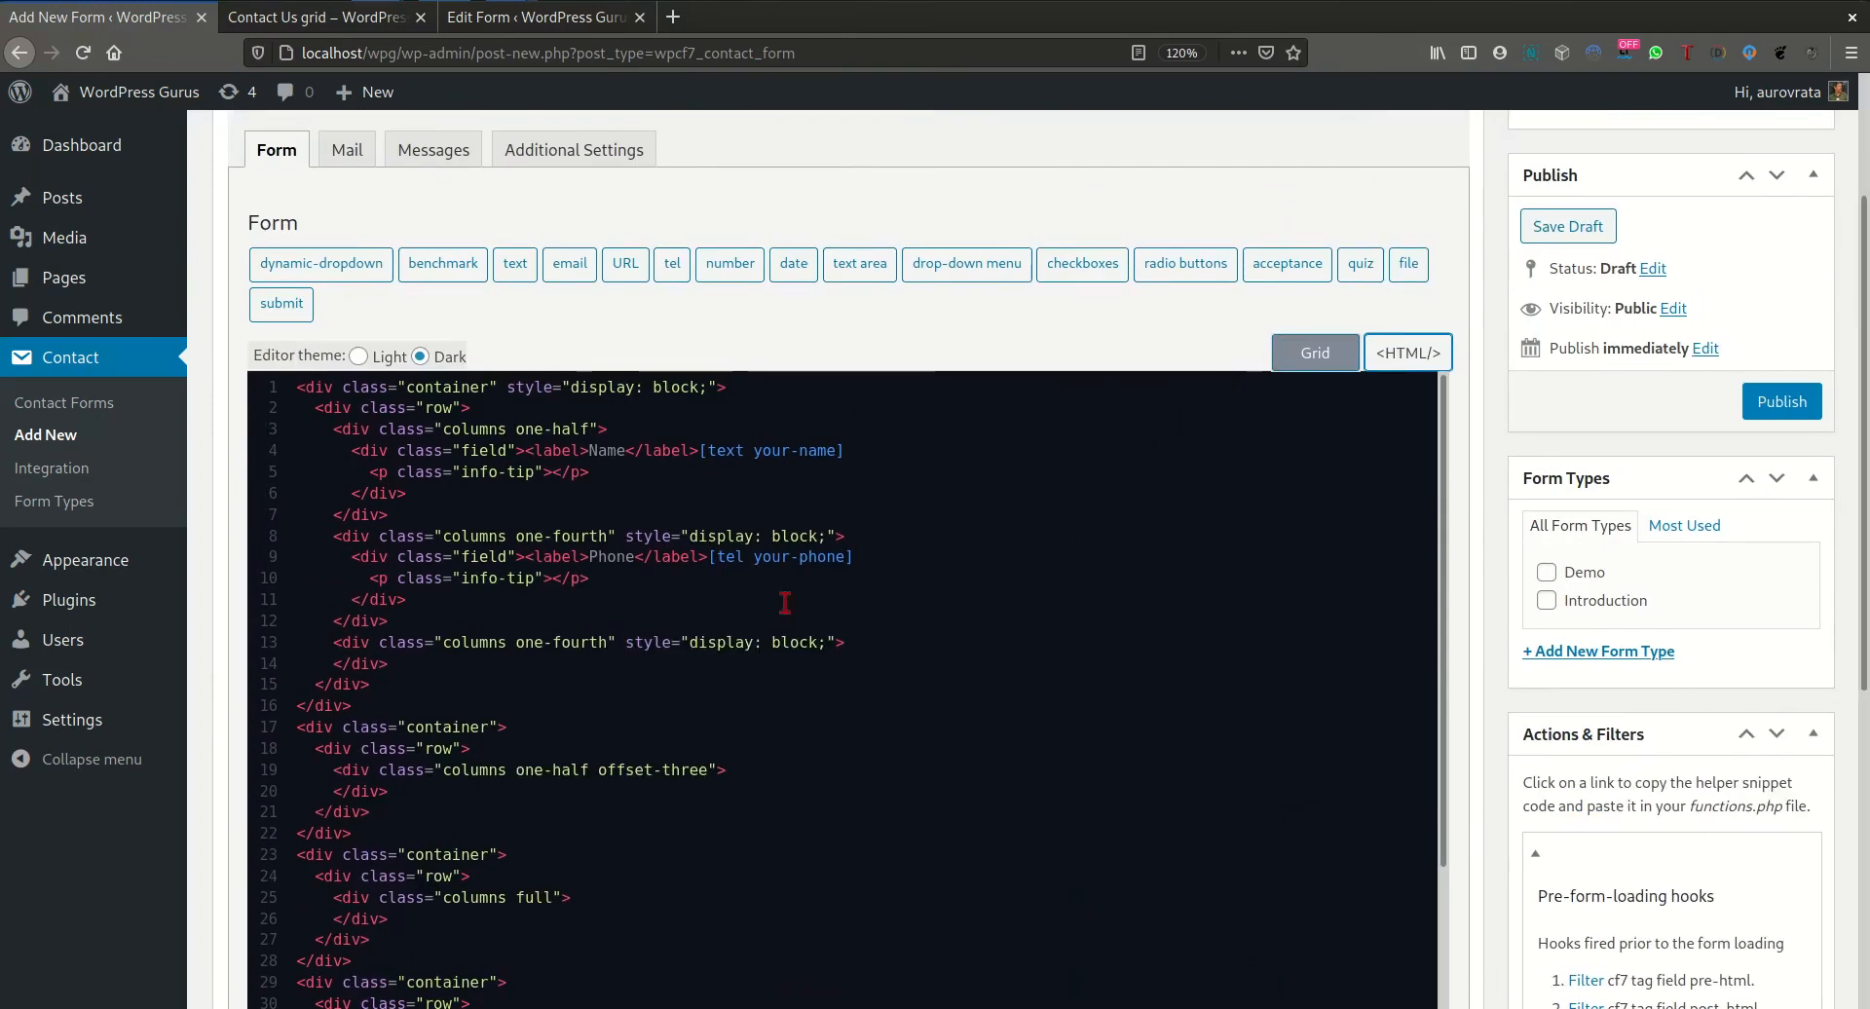
{"action": "left_click", "coordinate": [1325, 354]}
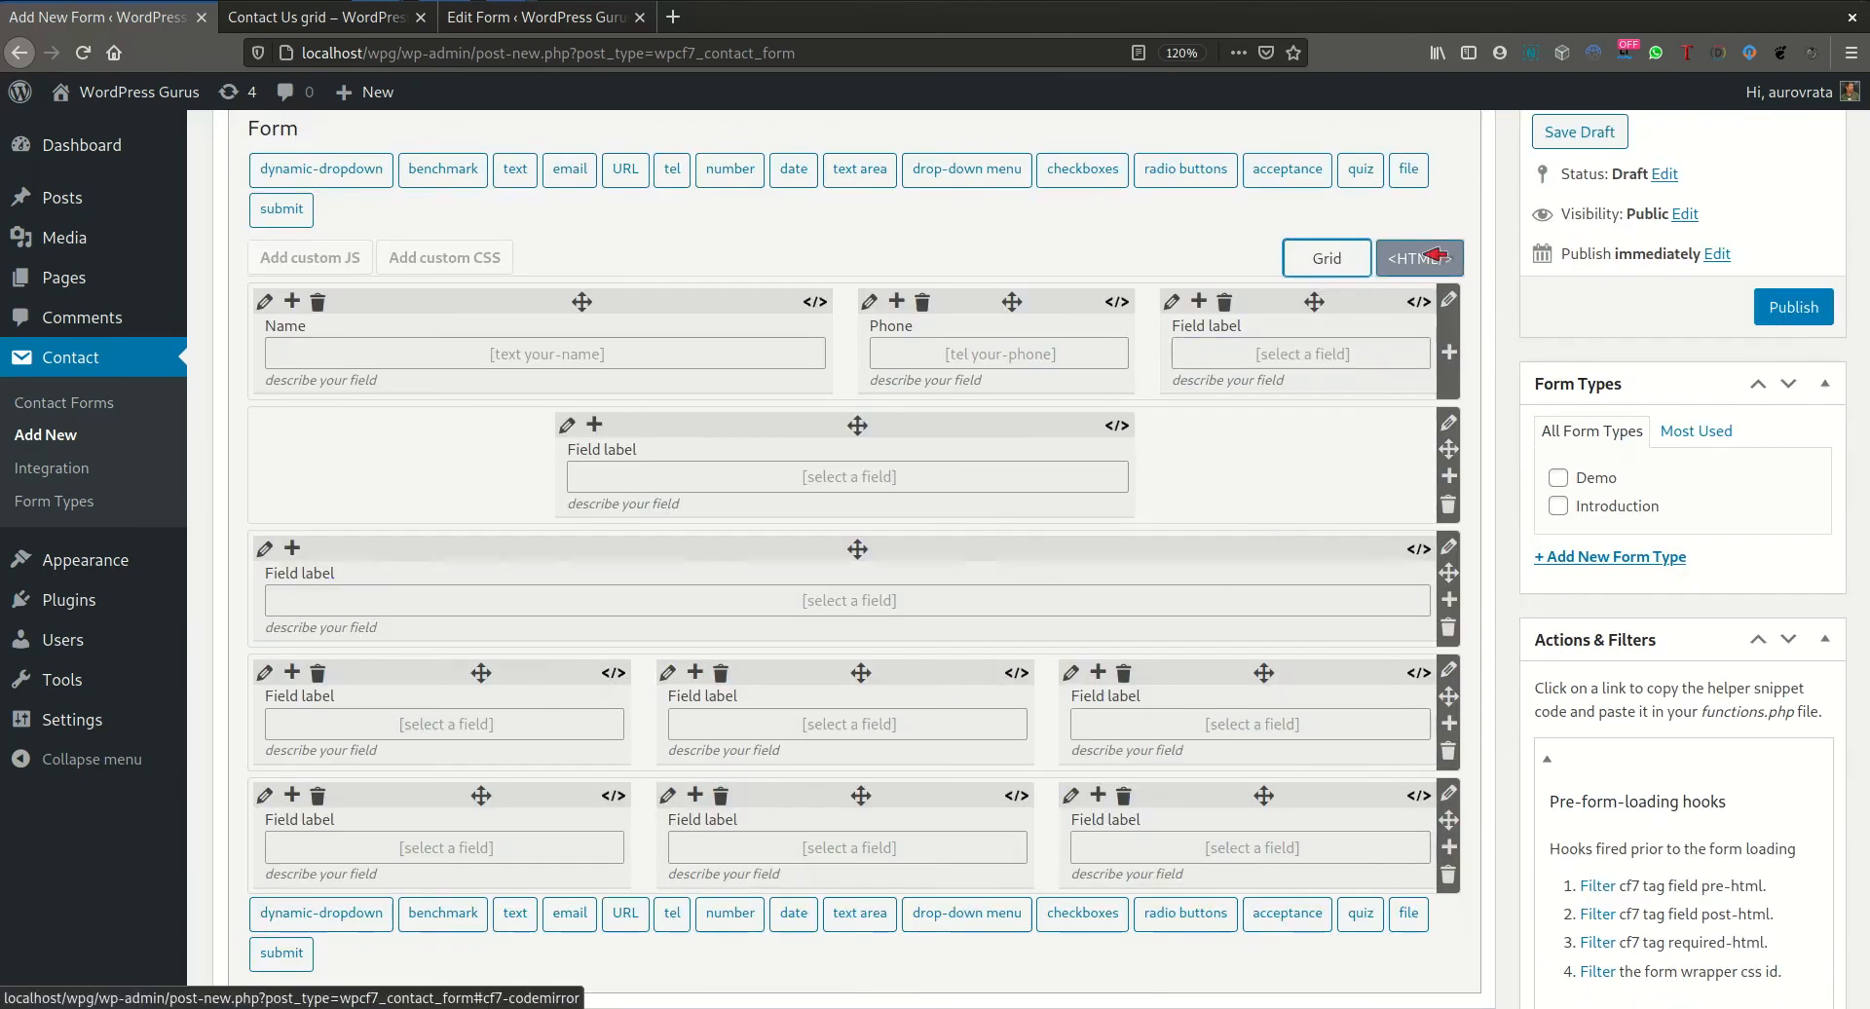
- Open the HTML code at the first column of the fourth row
{"action": "left_click", "coordinate": [616, 673]}
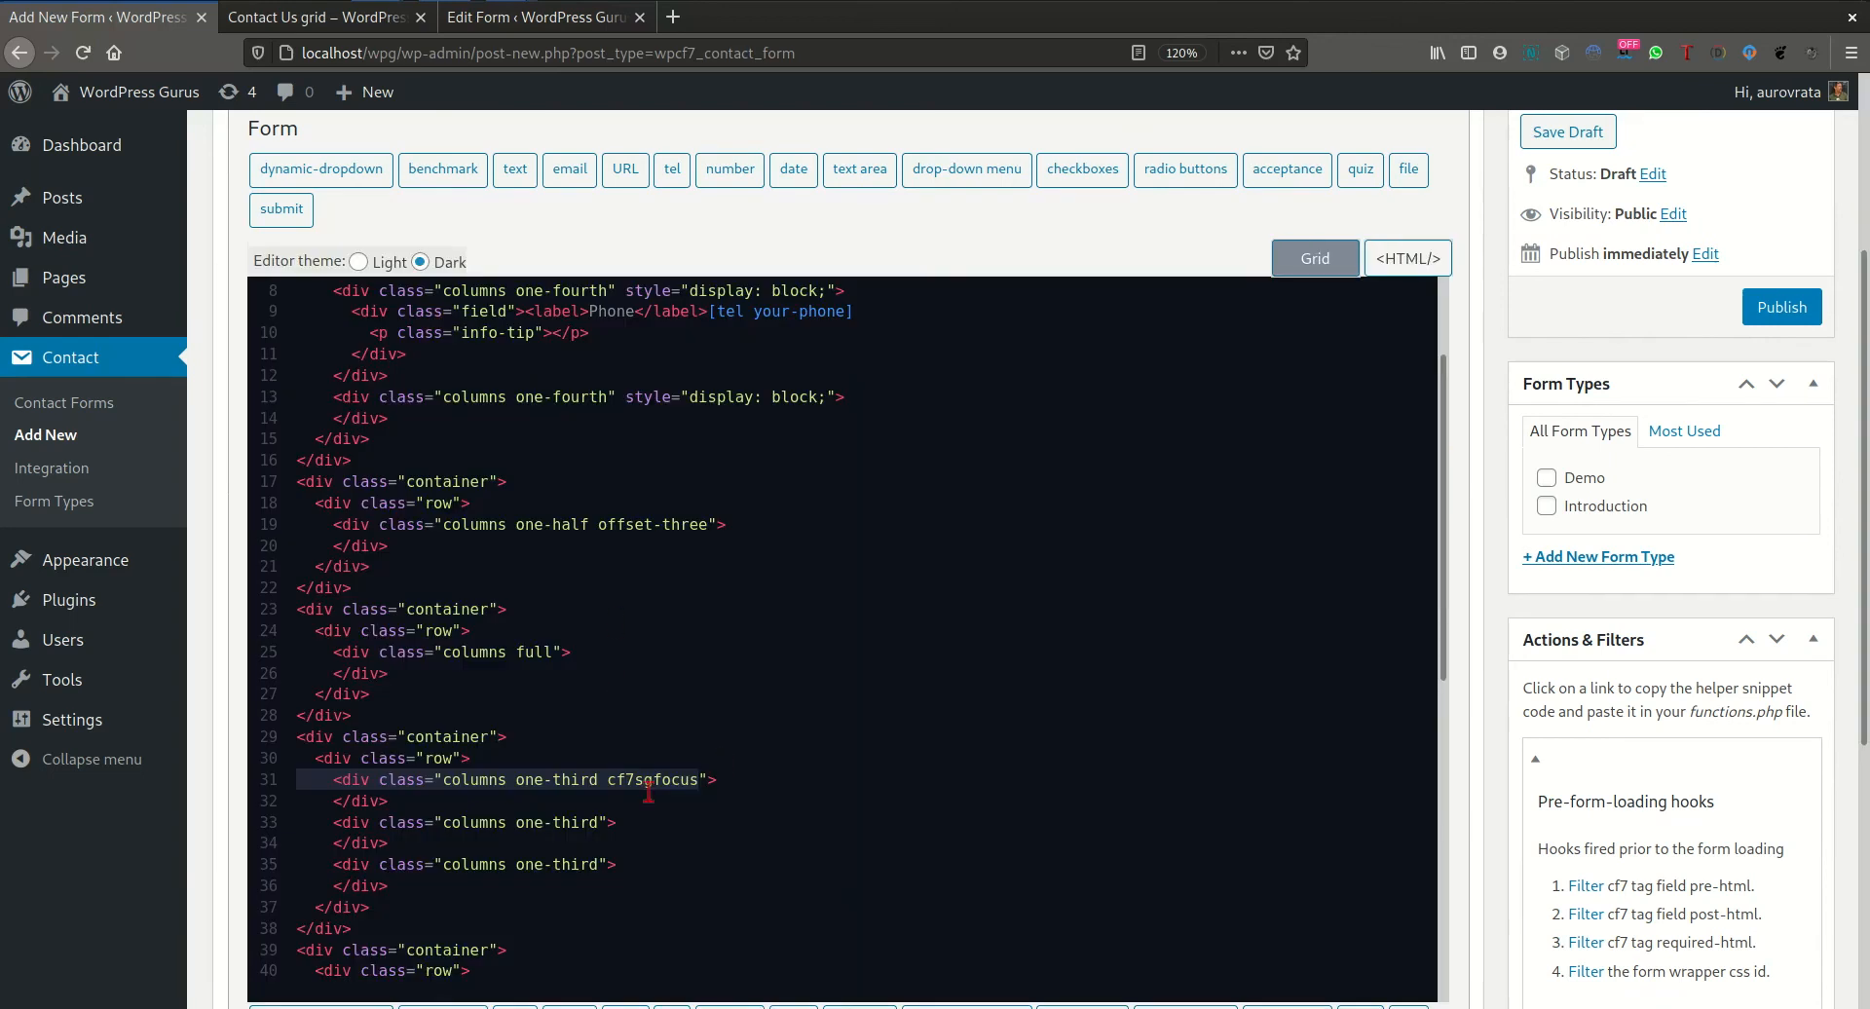